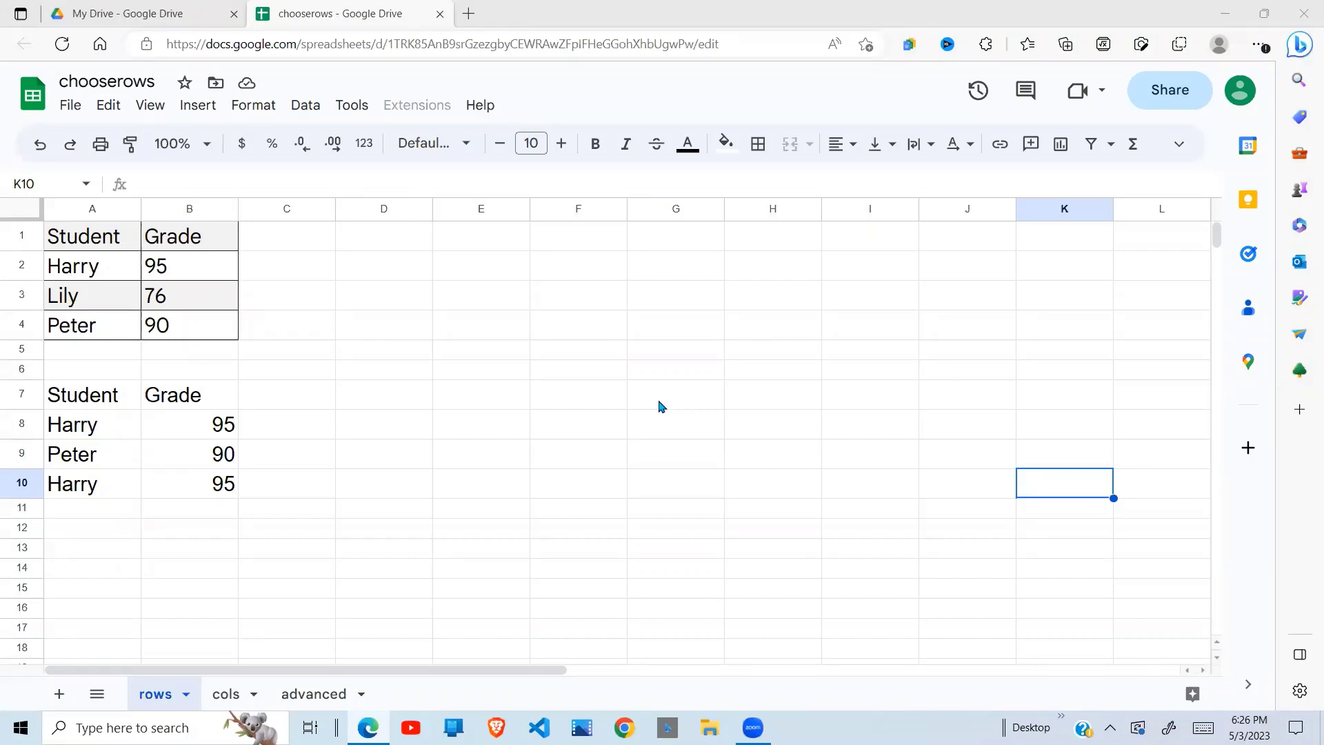
# - Enter the plain text 'chooserows' in D2, then reselect the cell
pyautogui.click(404, 275)
pyautogui.write('chooserow')
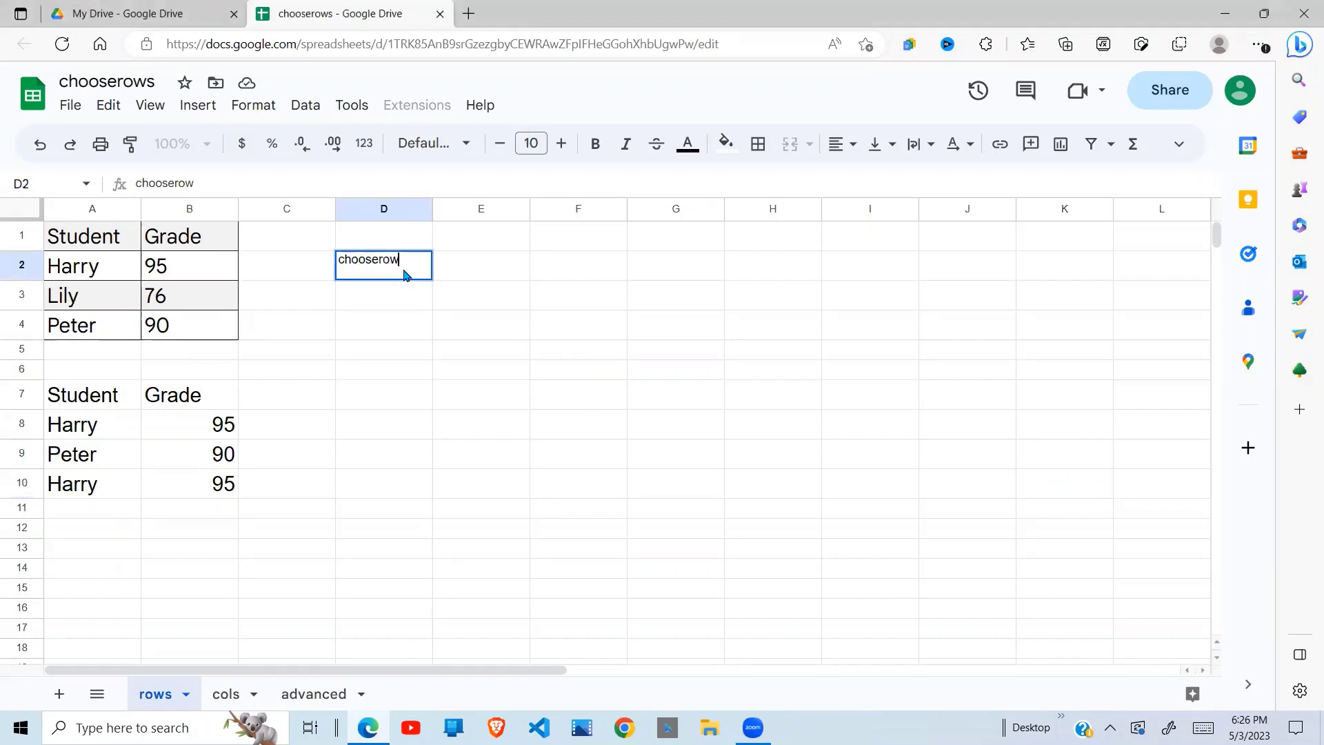
pyautogui.write('s')
pyautogui.press('Return')
pyautogui.press('Down')
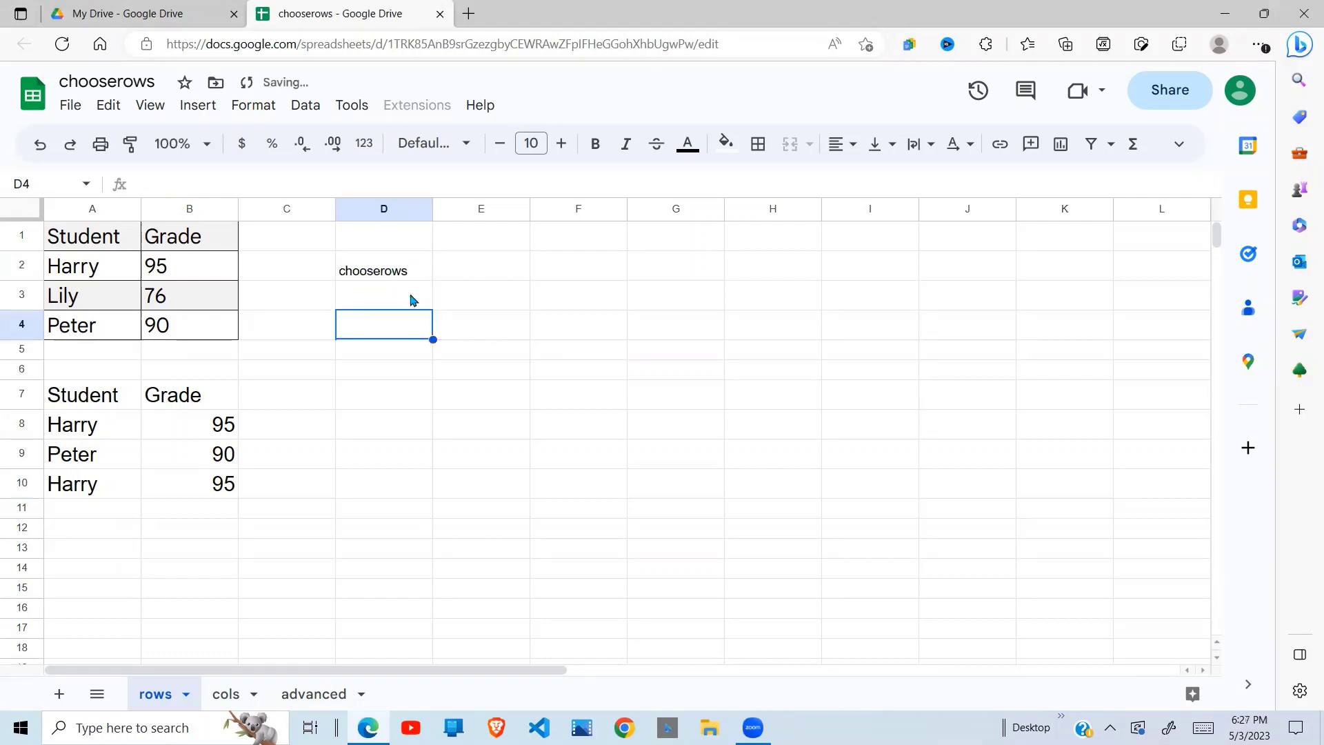
pyautogui.click(384, 276)
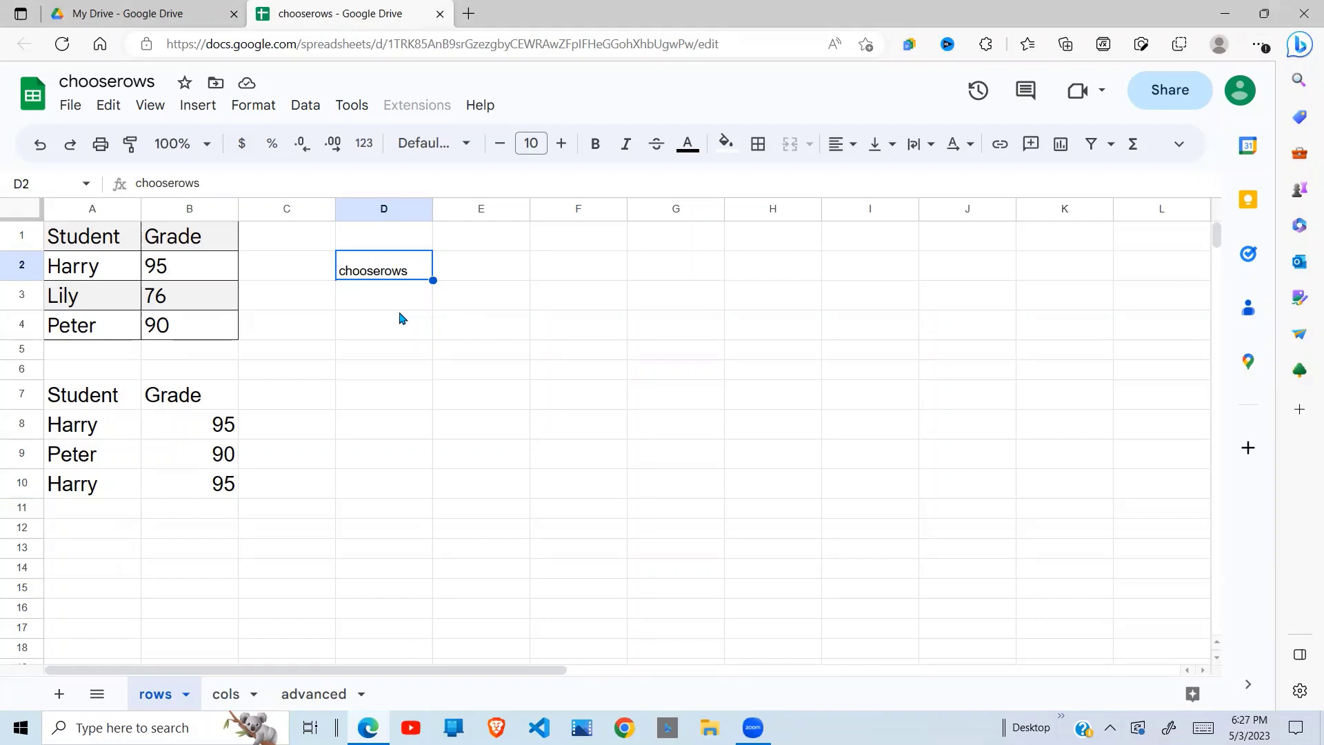
# - Clear D2, start typing =chooserows, and expand then dismiss the formula help card
pyautogui.press('Delete')
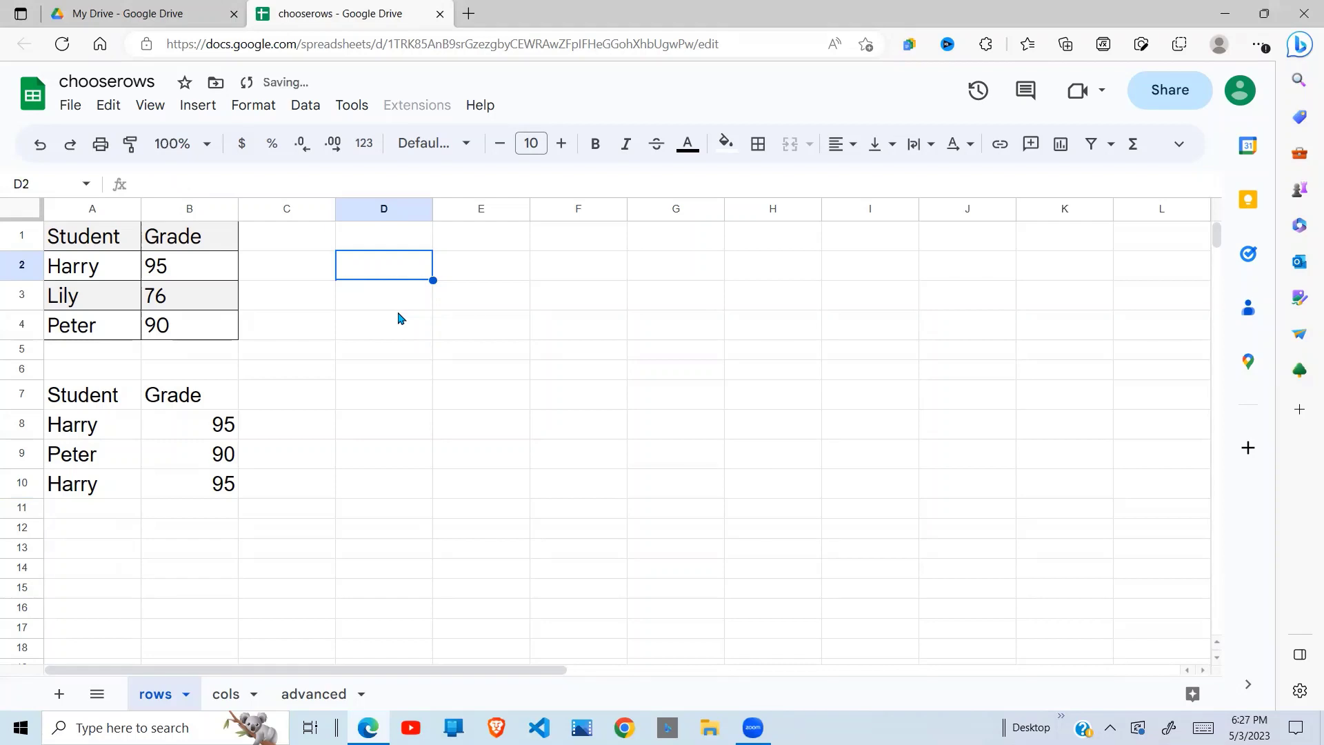
pyautogui.write('=choose')
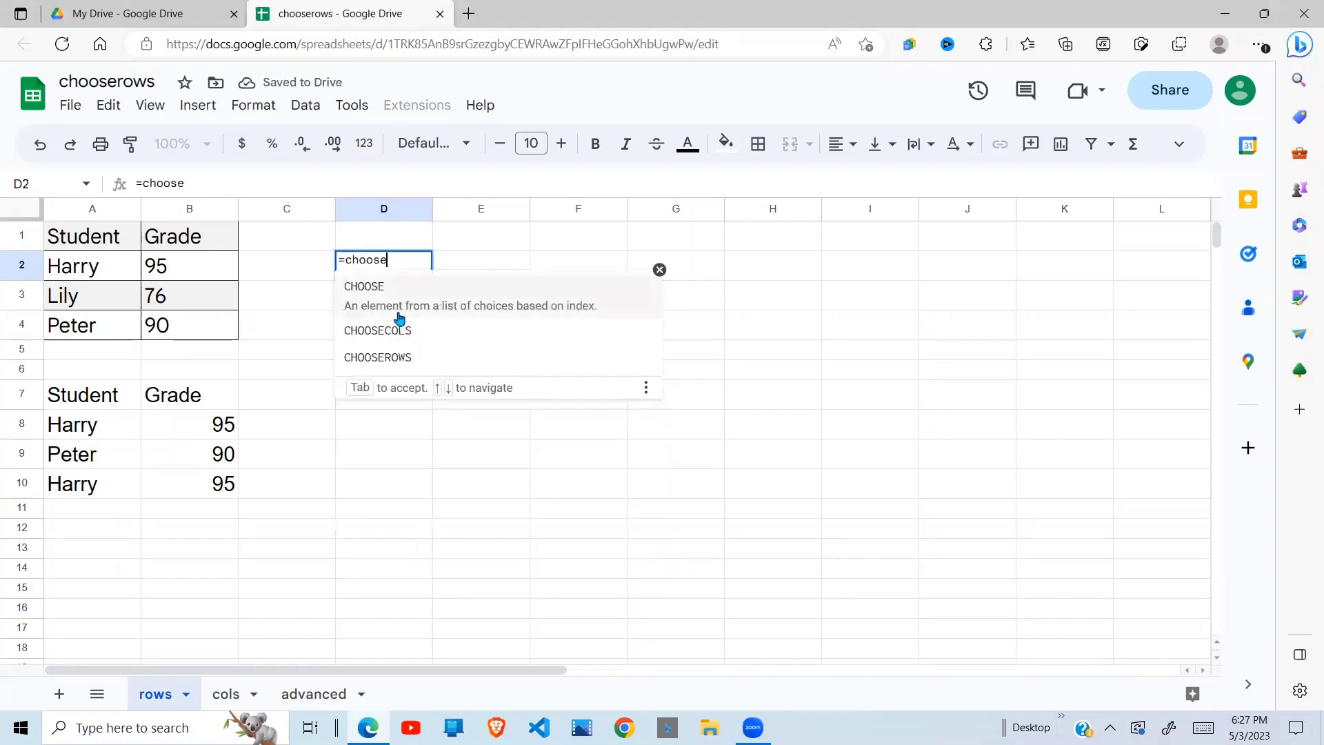
pyautogui.write('rows(')
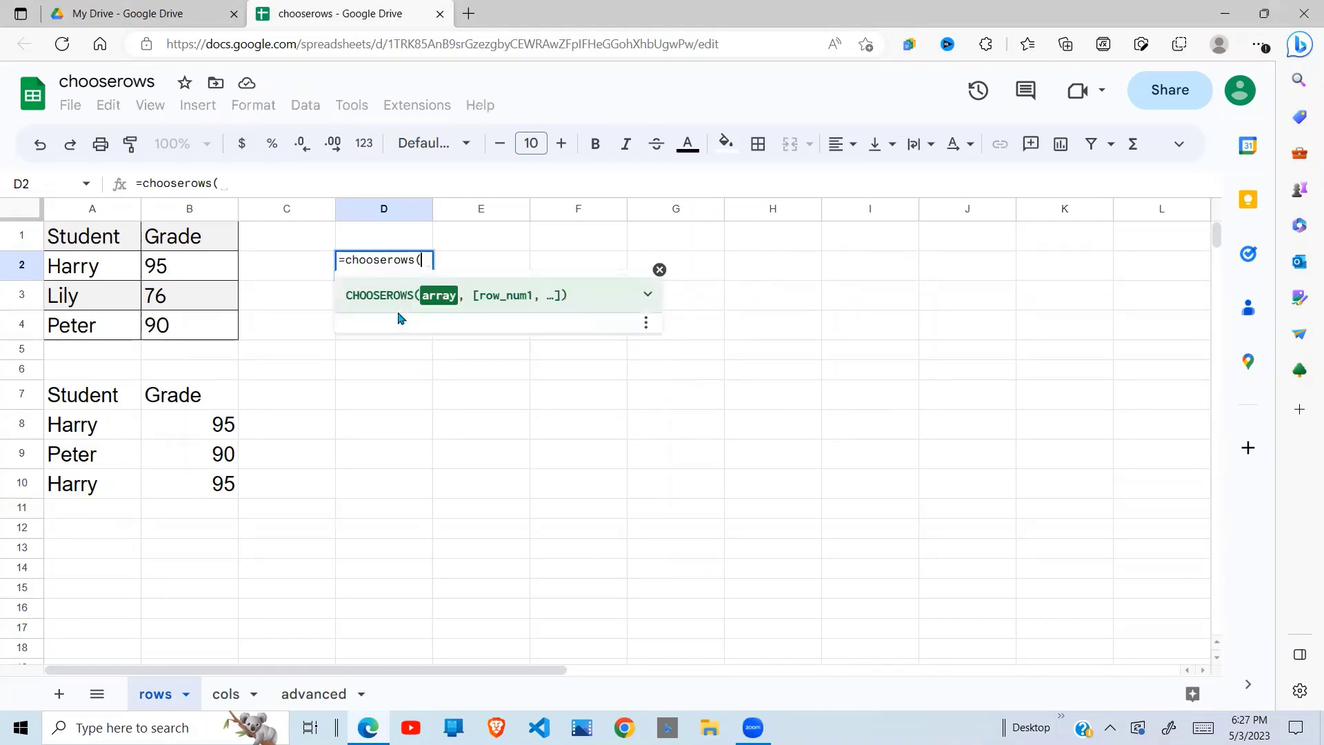
pyautogui.click(646, 295)
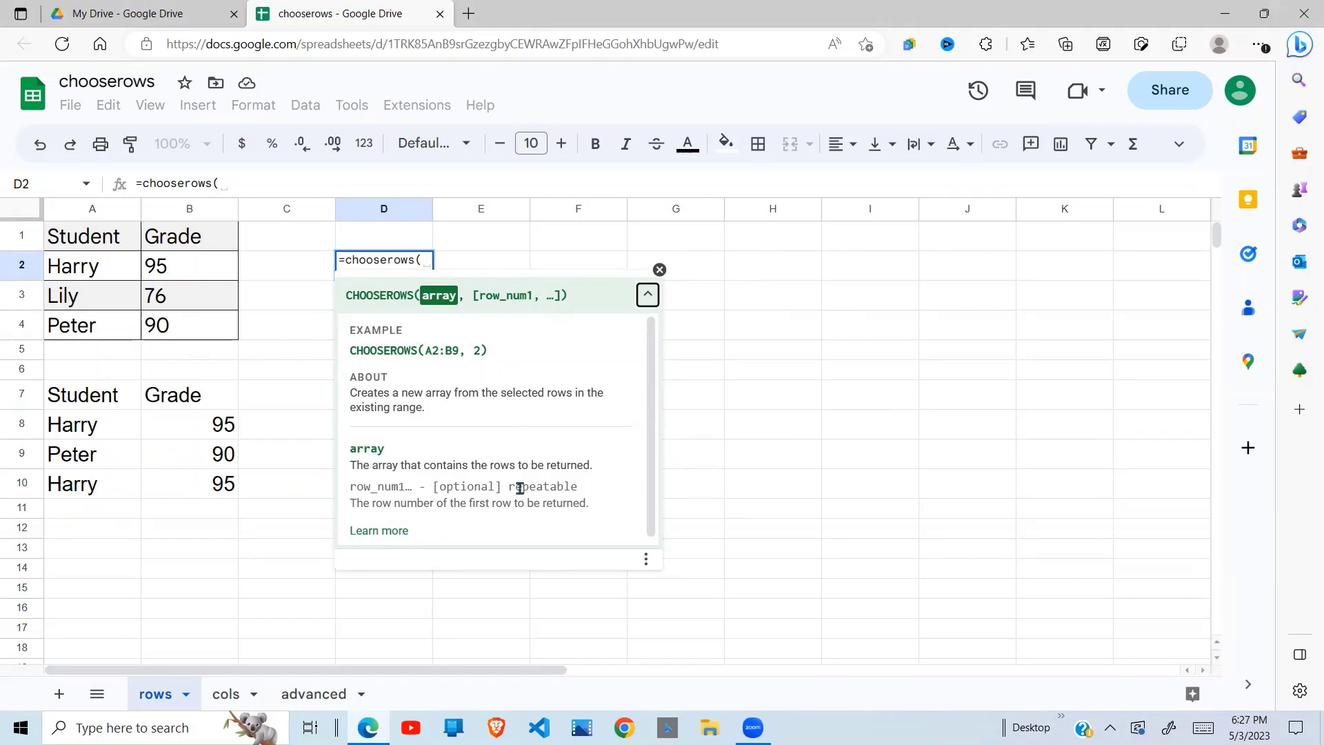
pyautogui.click(656, 271)
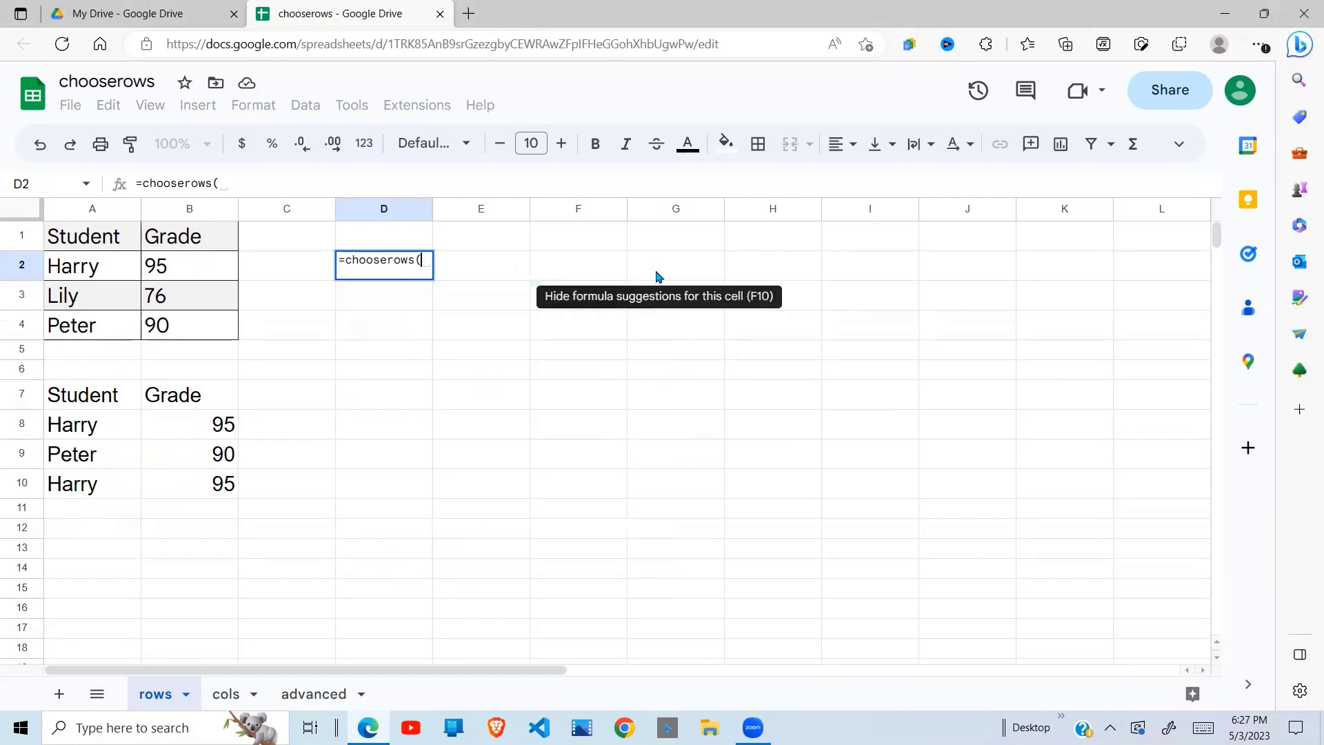
# - Complete D2's formula as =chooserows(A1:B4,1)
pyautogui.press('BackSpace')
pyautogui.press('BackSpace')
pyautogui.press('BackSpace')
pyautogui.press('BackSpace')
pyautogui.press('BackSpace')
pyautogui.press('BackSpace')
pyautogui.press('BackSpace')
pyautogui.press('BackSpace')
pyautogui.press('BackSpace')
pyautogui.press('BackSpace')
pyautogui.press('BackSpace')
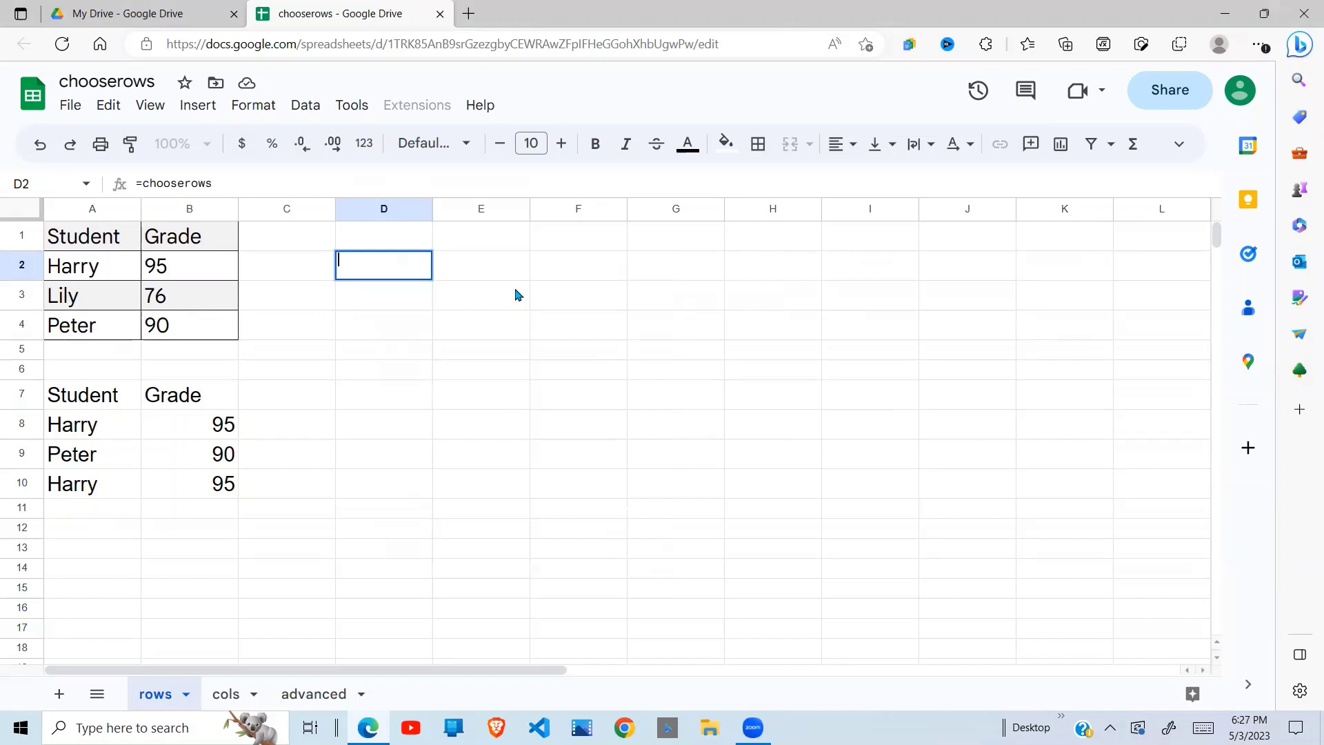
pyautogui.write('choo')
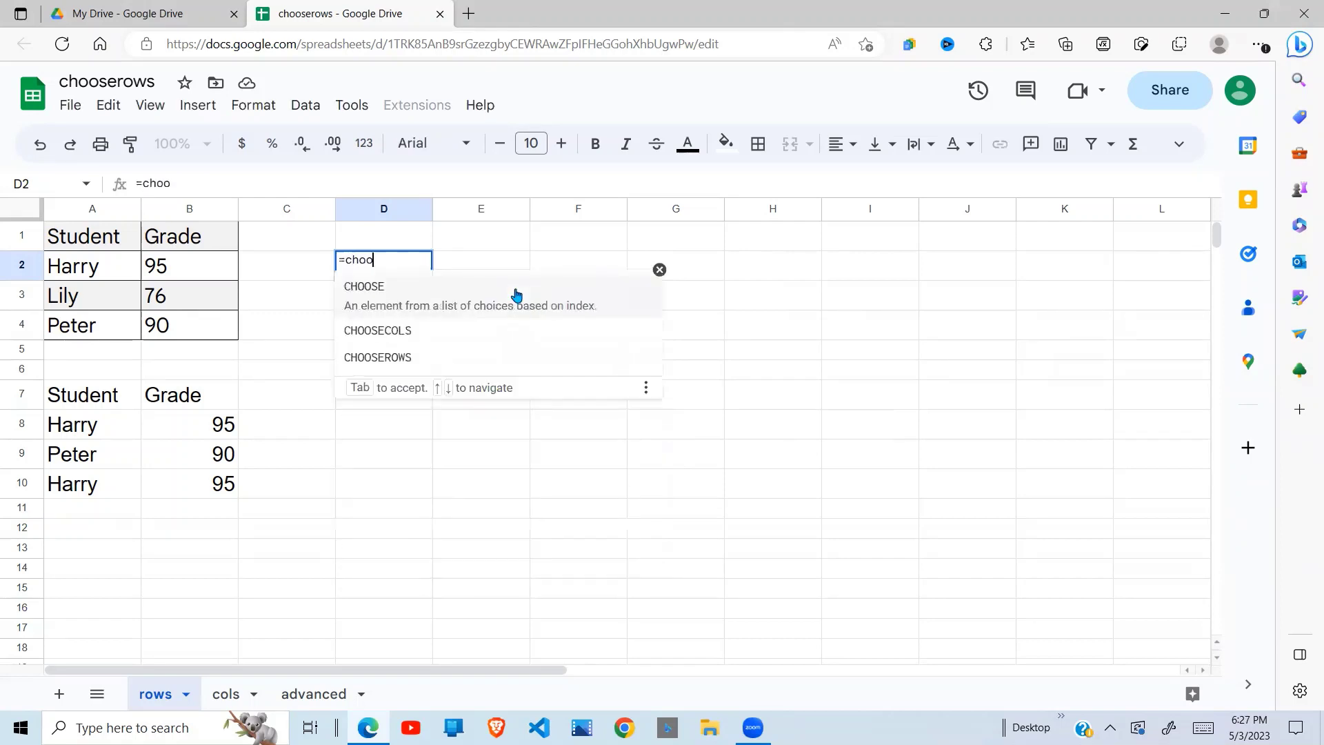
pyautogui.write('serow')
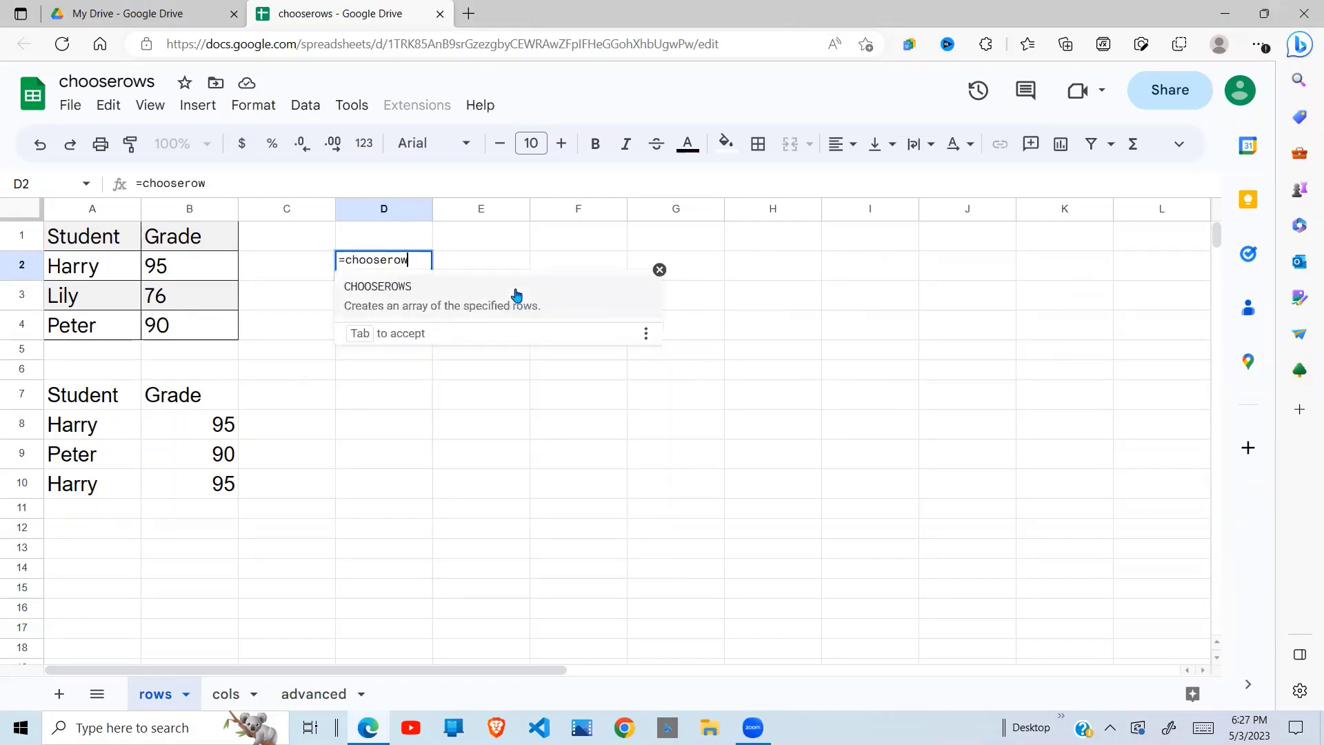
pyautogui.write('s(')
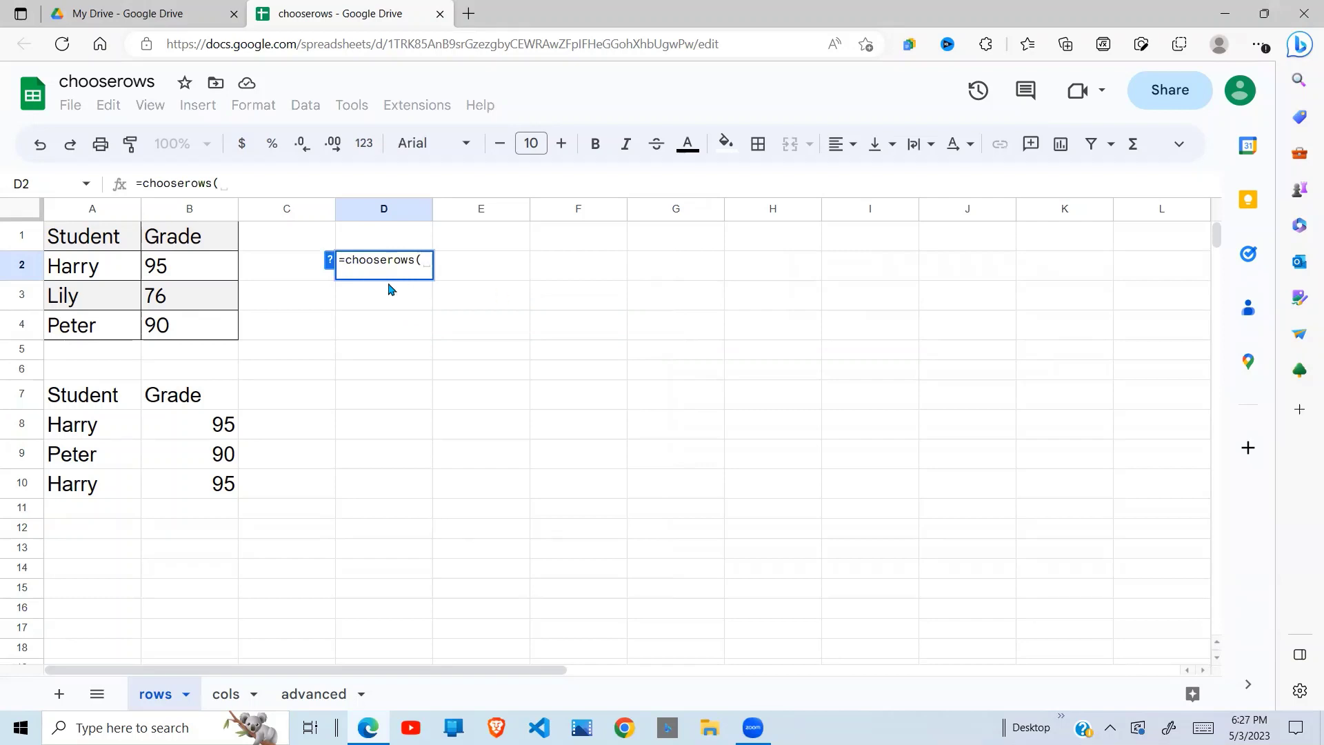
pyautogui.moveTo(97, 236); pyautogui.dragTo(220, 337)
pyautogui.write(', ')
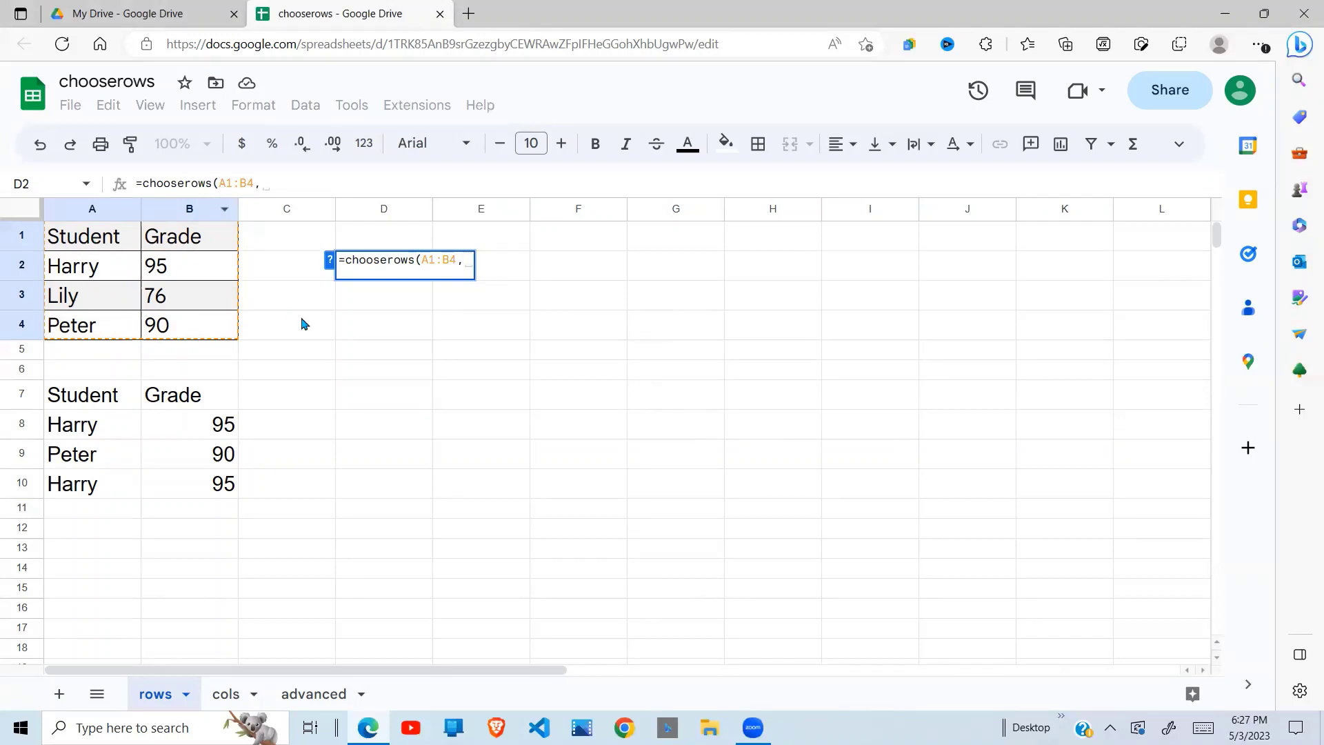
pyautogui.write('1)')
pyautogui.press('Return')
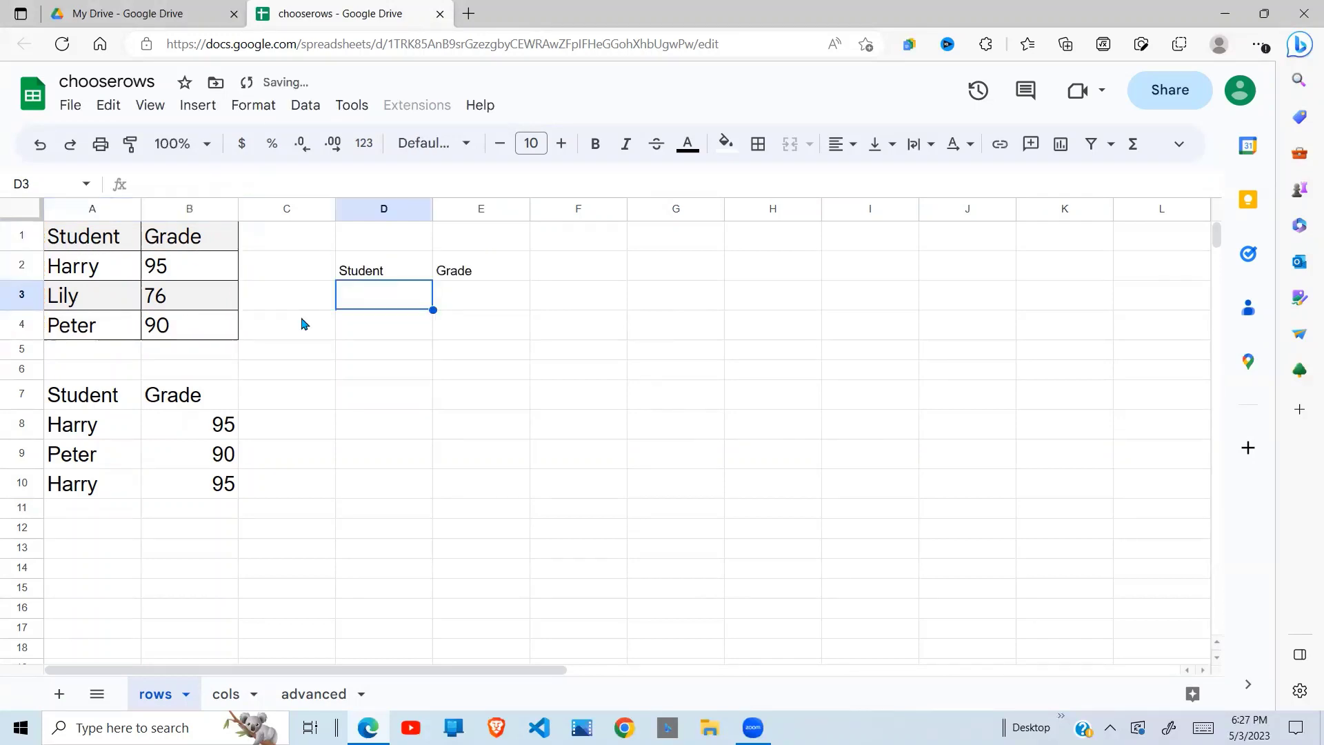
# - Change the row index to 2 and select the Harry and 95 results in D2:E2
pyautogui.click(384, 269)
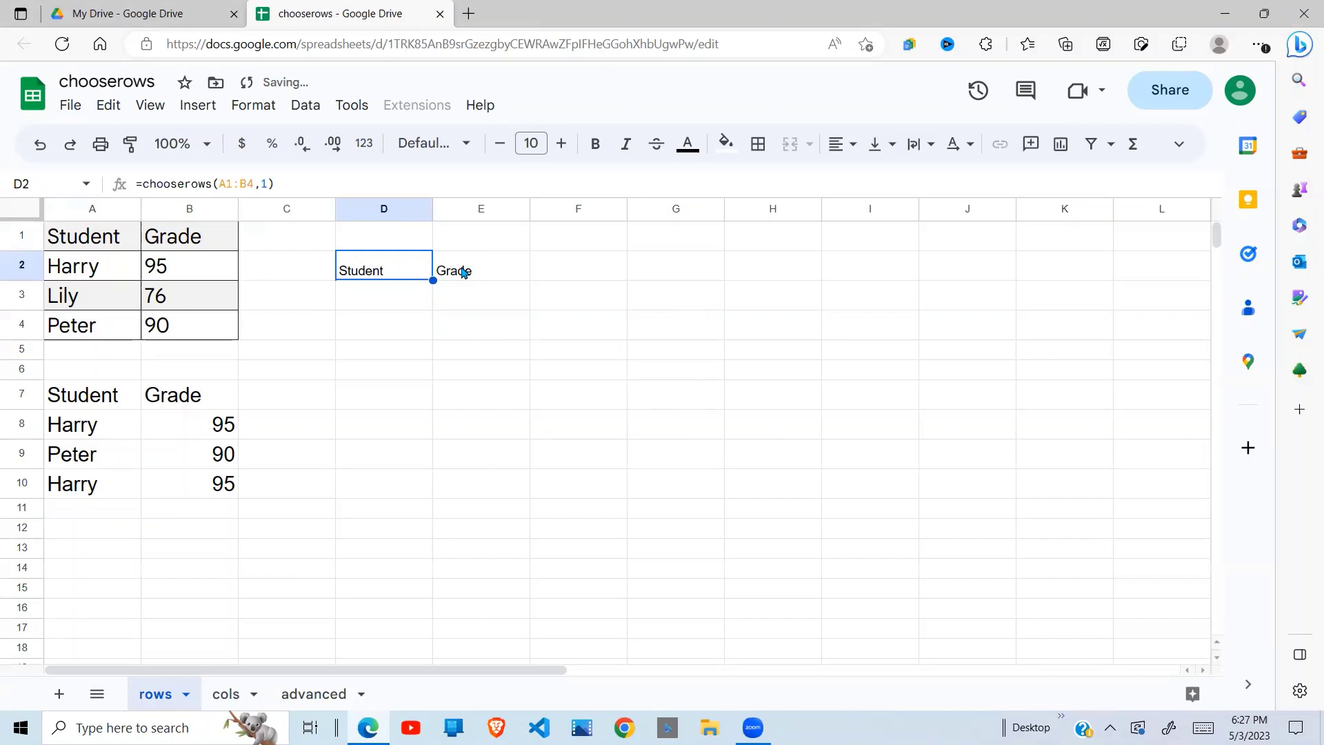
pyautogui.click(270, 193)
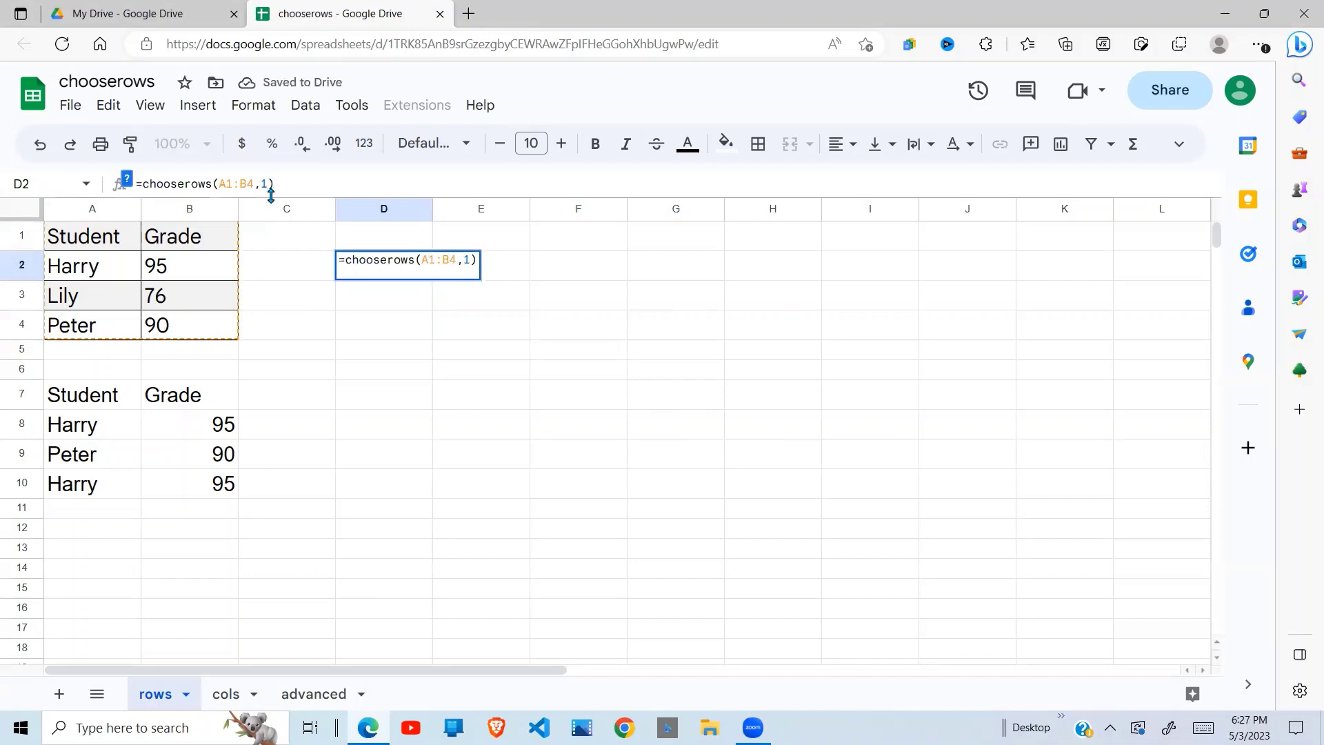
pyautogui.press('BackSpace')
pyautogui.write('2')
pyautogui.press('Return')
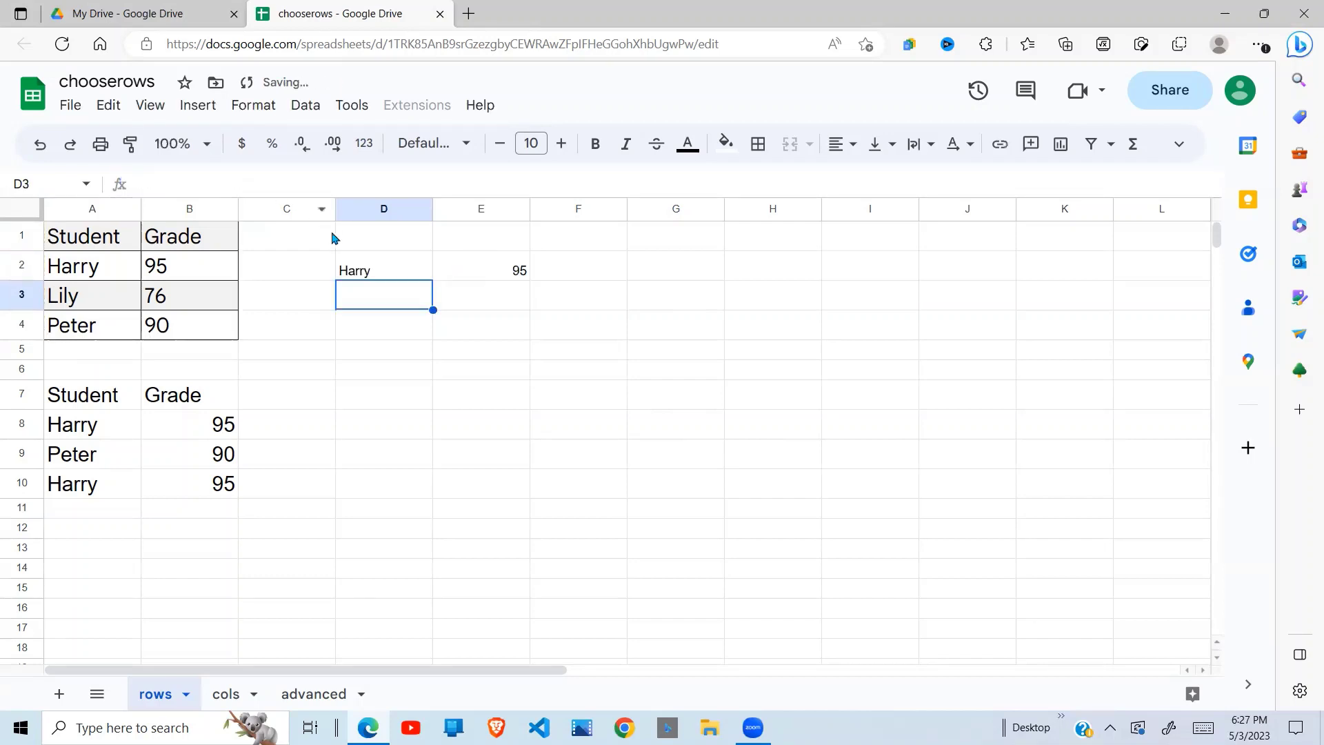
pyautogui.moveTo(384, 270); pyautogui.dragTo(517, 272)
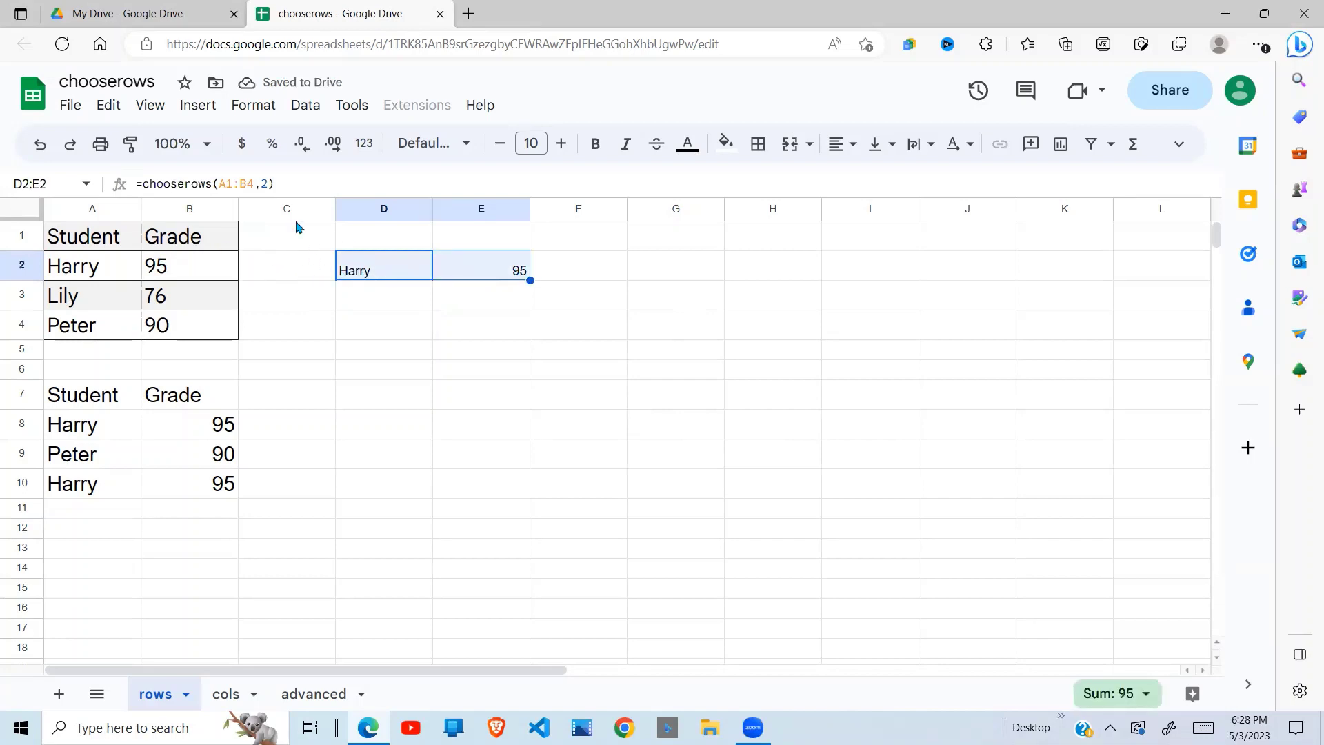
# - Change D2's formula to =chooserows(A1:B4,1,2,3)
pyautogui.click(268, 184)
pyautogui.press('BackSpace')
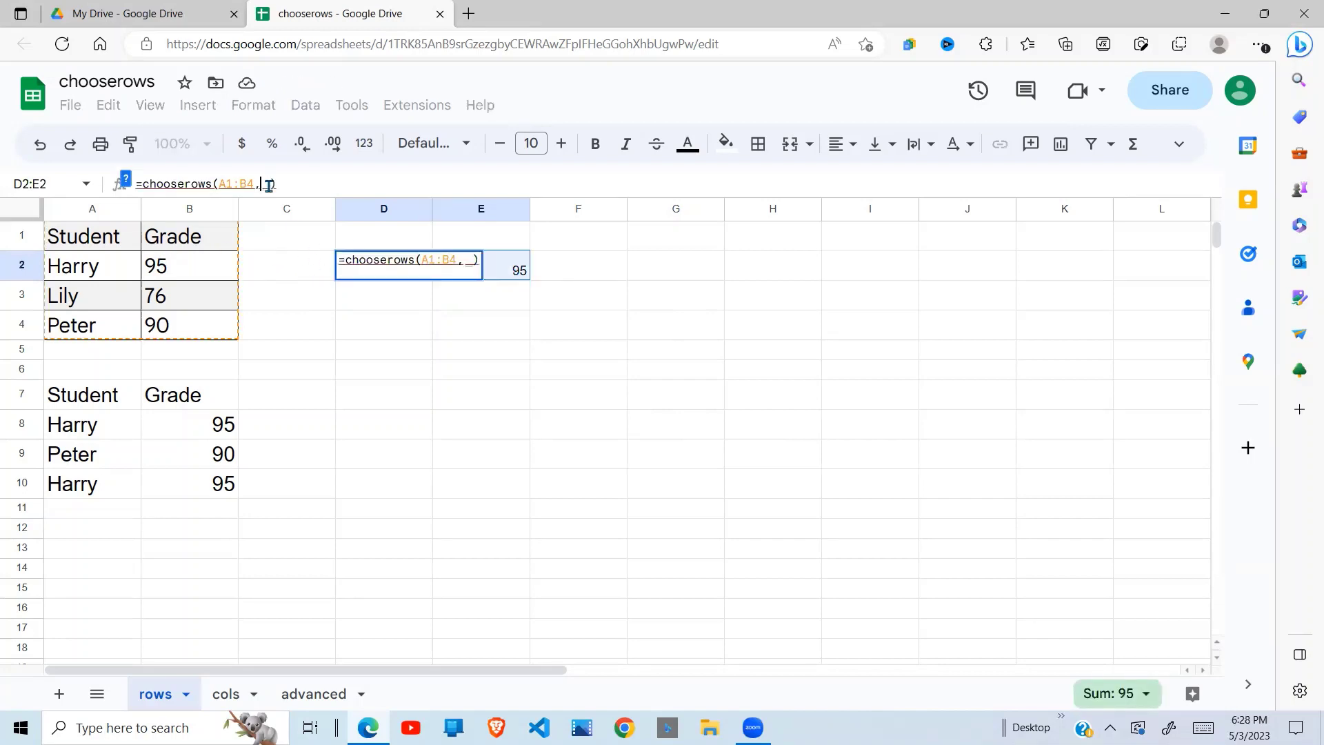
pyautogui.write('1,2,3')
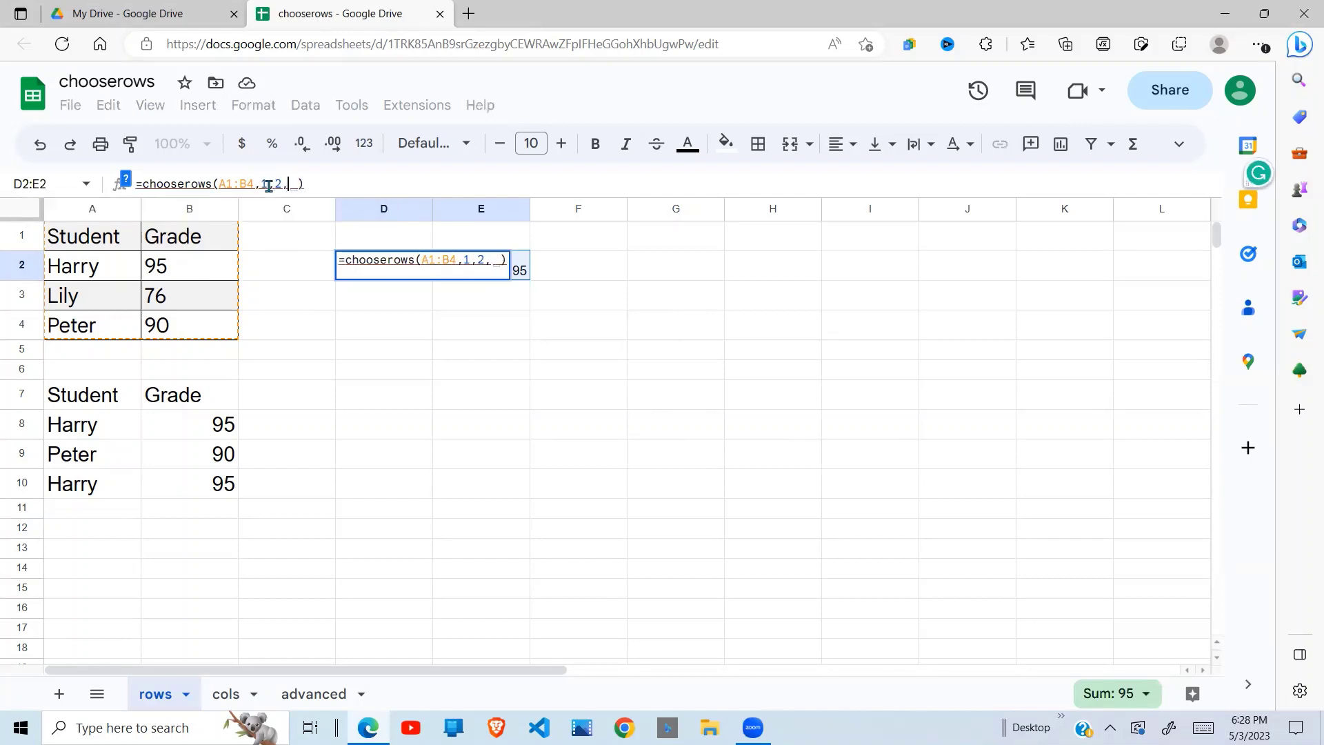
pyautogui.press('Return')
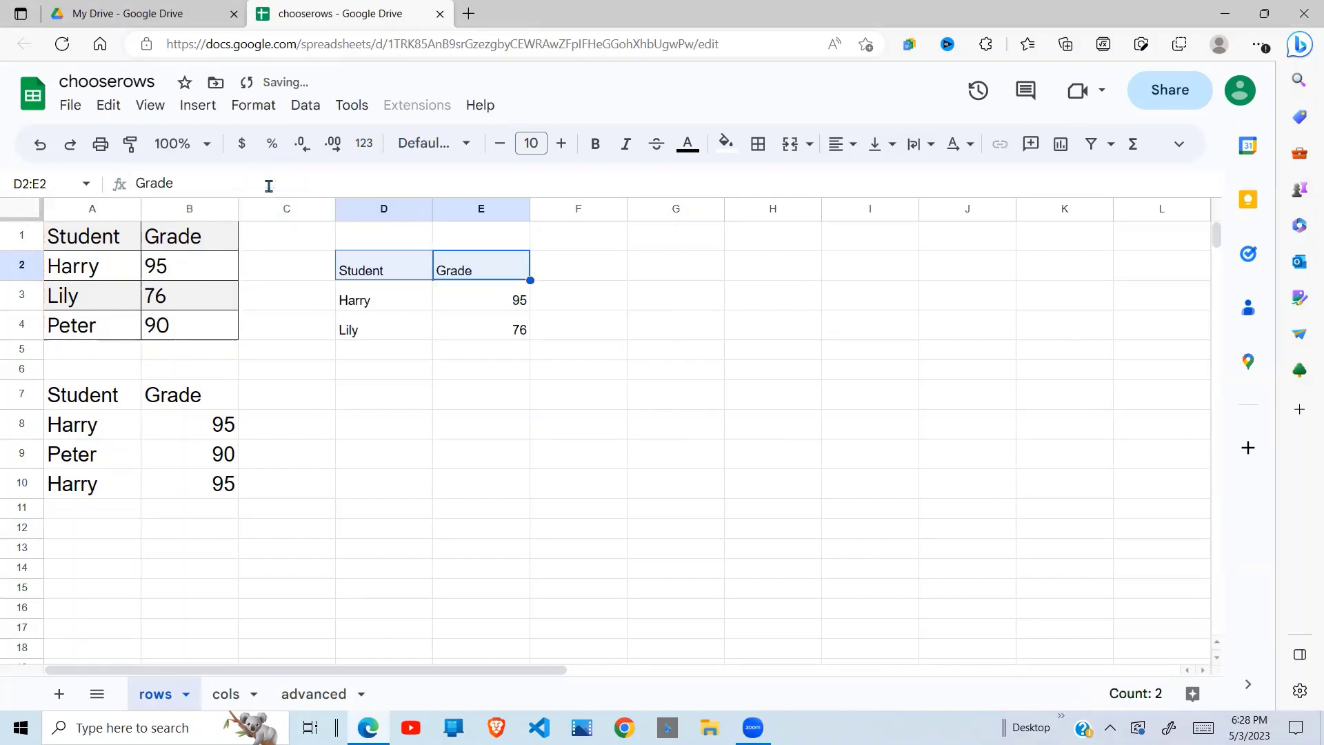
# - Inspect the returned header, Harry and Lily rows in D2:E4
pyautogui.click(400, 350)
pyautogui.moveTo(387, 270); pyautogui.dragTo(501, 348)
pyautogui.click(386, 273)
pyautogui.click(397, 301)
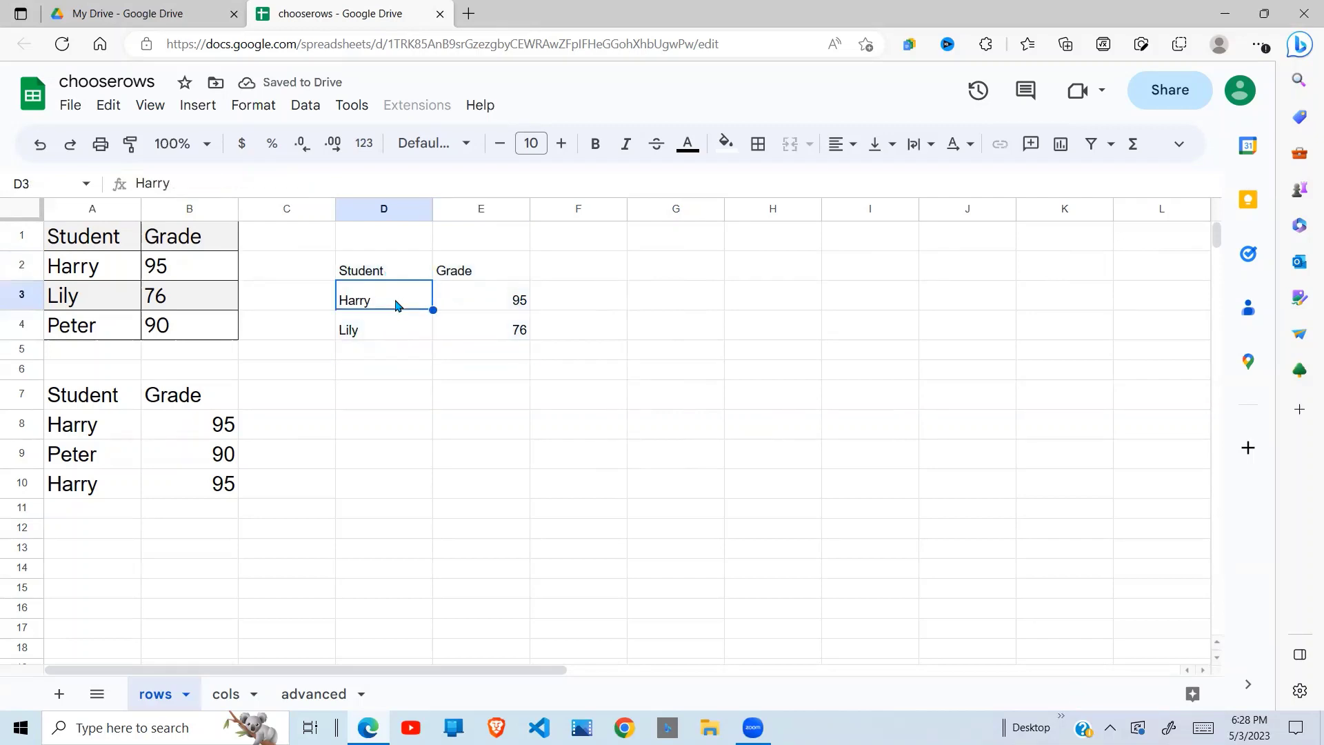
pyautogui.click(381, 336)
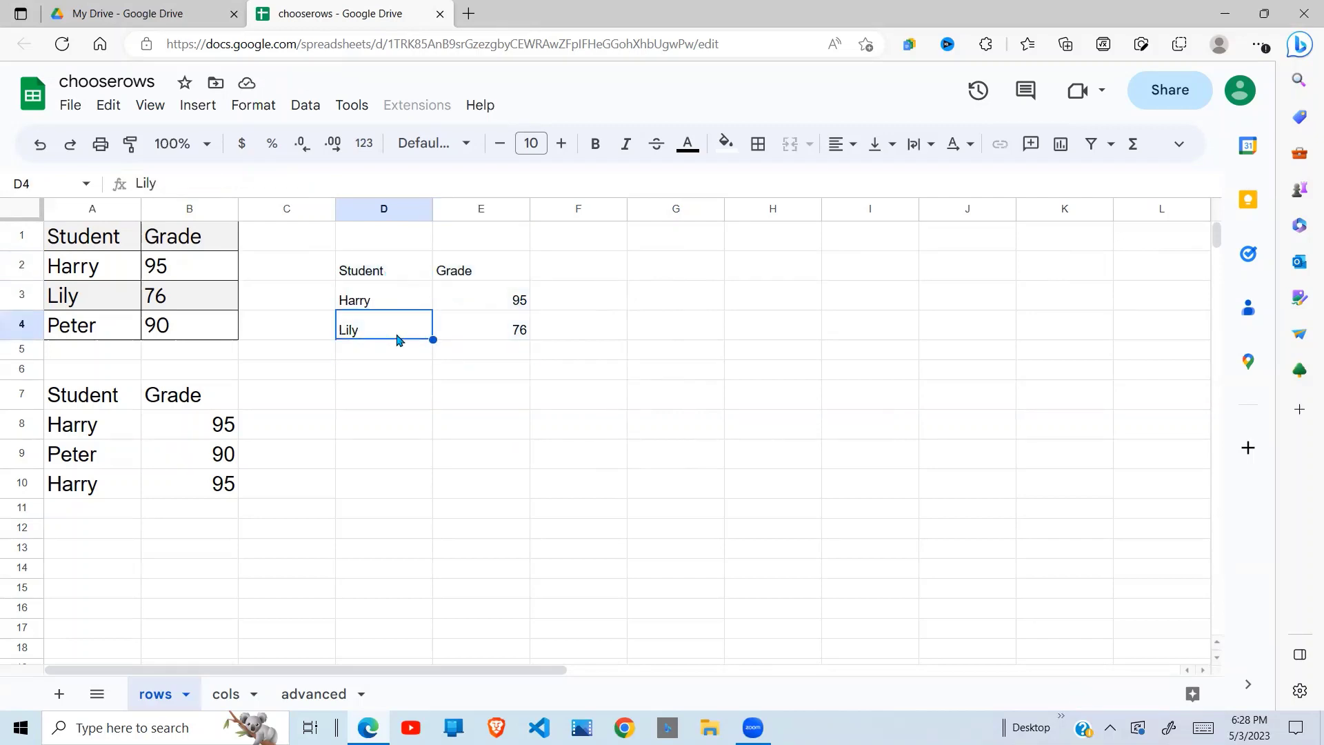
pyautogui.click(365, 266)
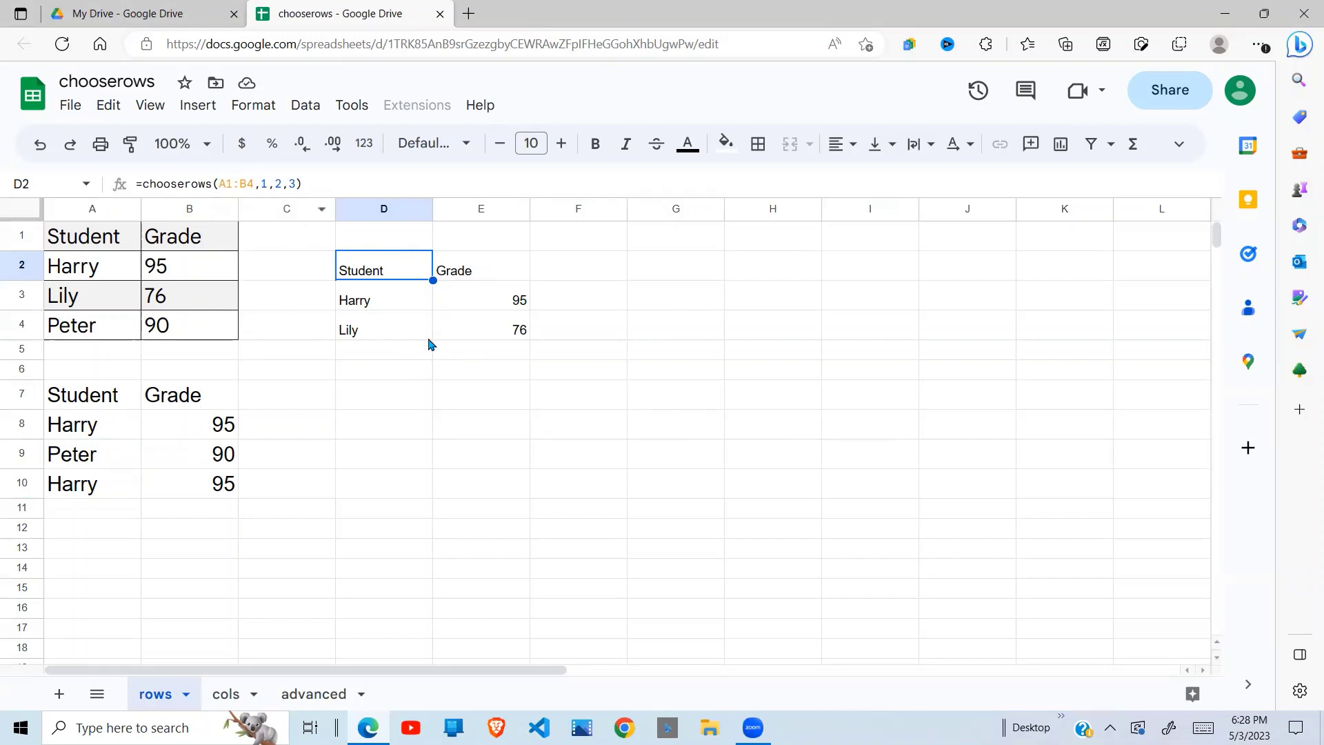
# - Append ,3,3 to D2's formula, making it =chooserows(A1:B4,1,2,3,3,3)
pyautogui.click(409, 325)
pyautogui.click(388, 277)
pyautogui.click(297, 187)
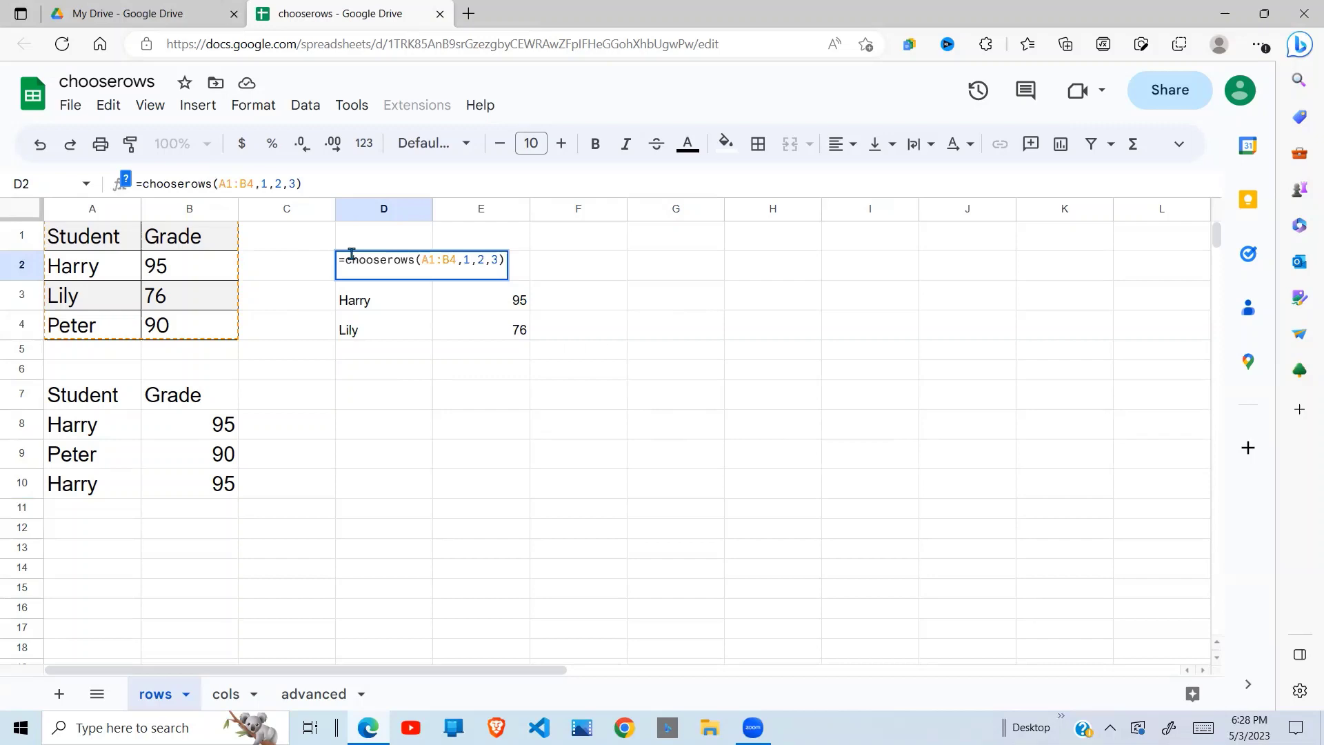
pyautogui.write(',3,3,3')
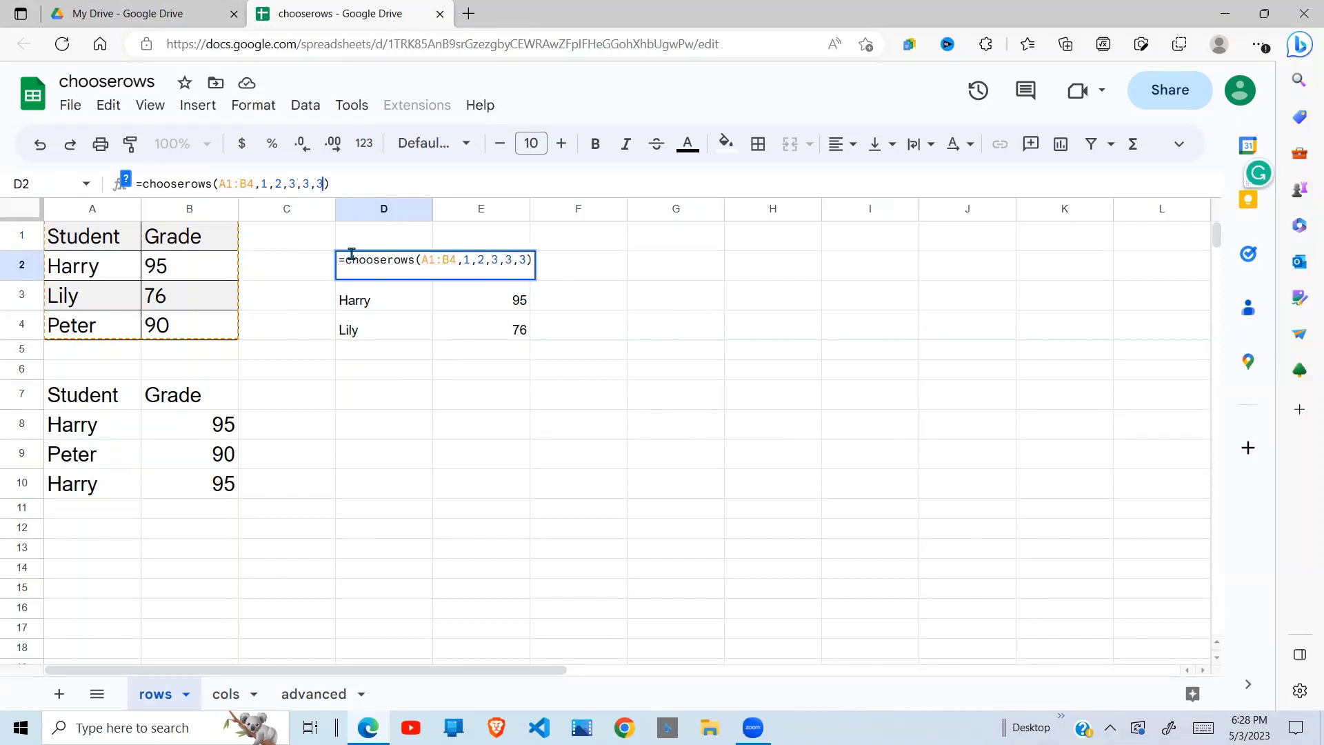
pyautogui.press('Return')
# - Inspect the three repeated Lily 76 rows in D4:E6
pyautogui.click(384, 342)
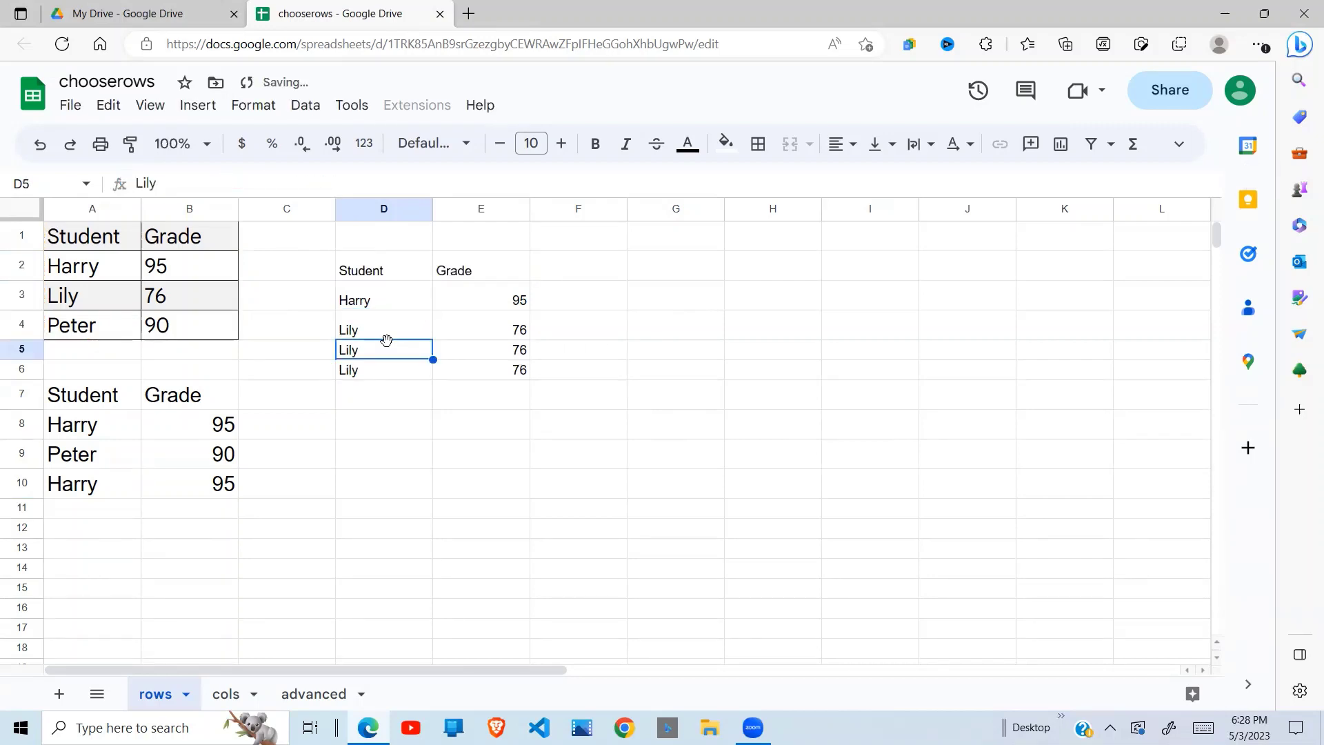
pyautogui.moveTo(370, 332); pyautogui.dragTo(500, 379)
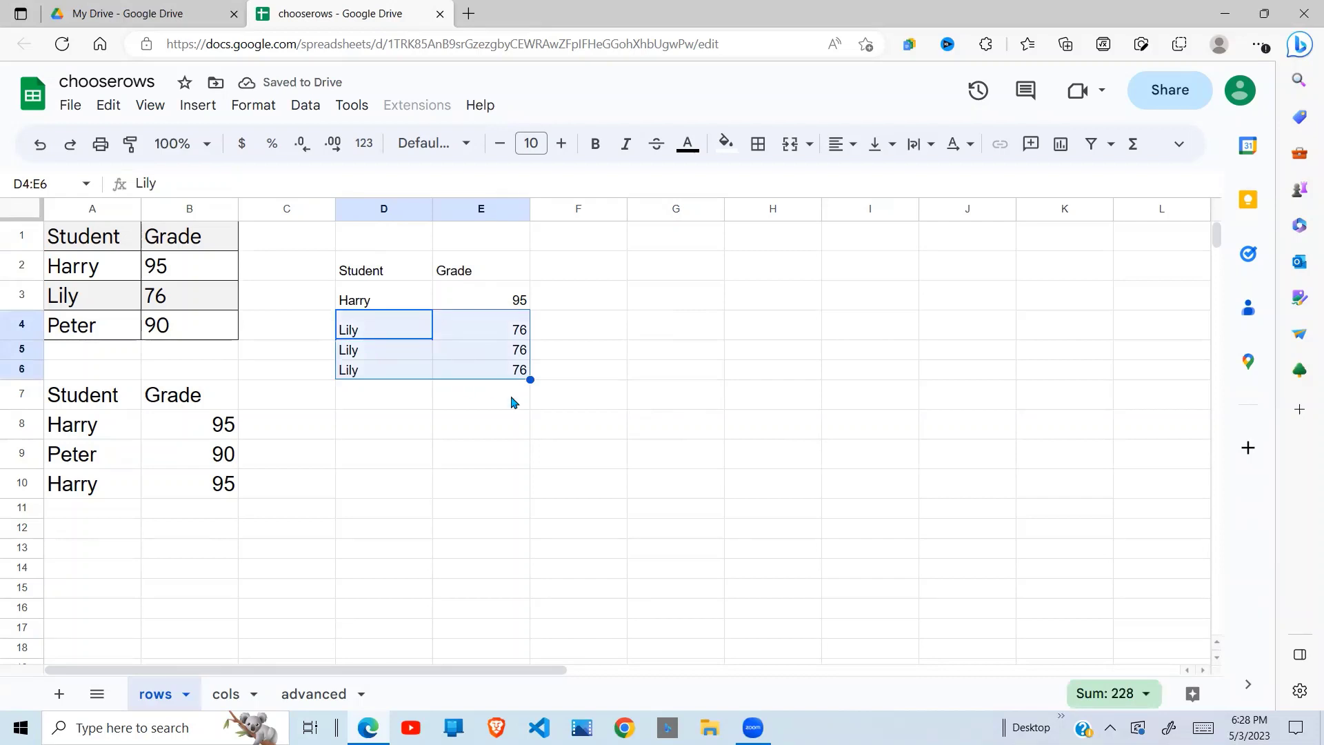
pyautogui.click(513, 402)
pyautogui.click(375, 272)
pyautogui.click(429, 372)
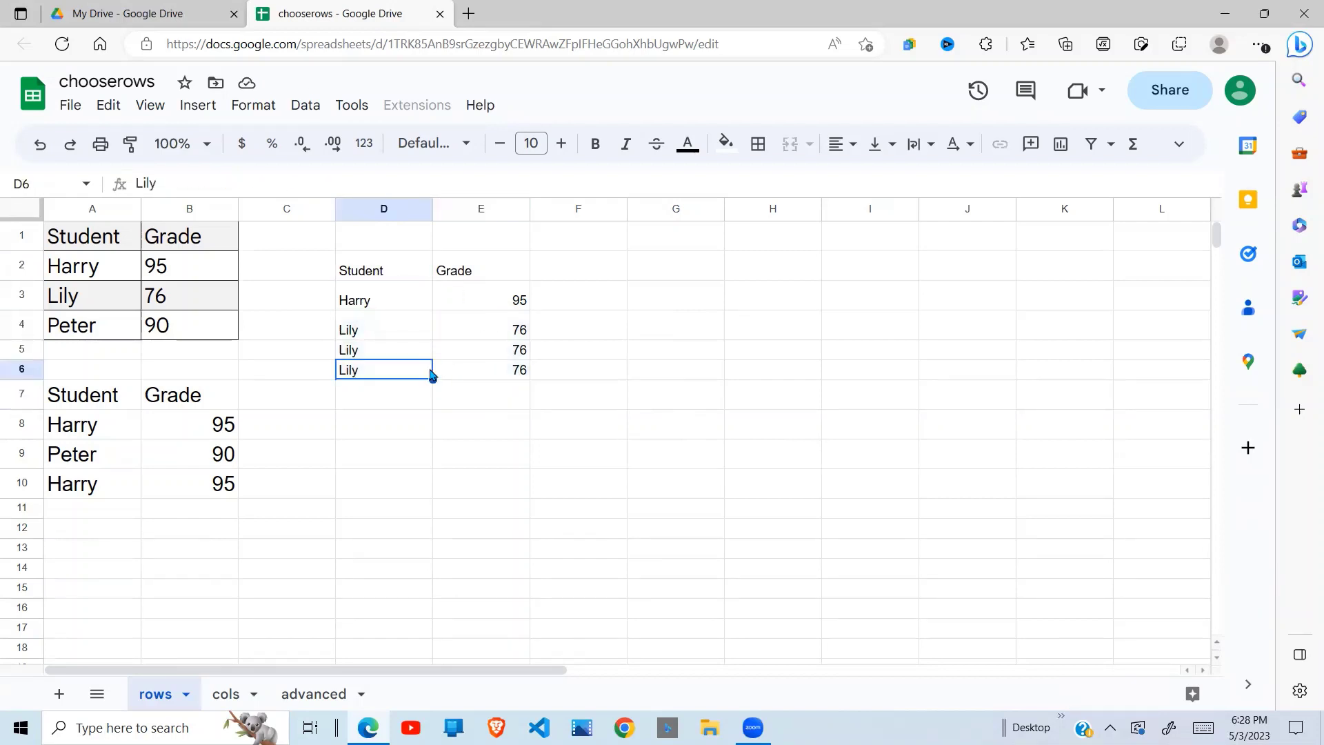
pyautogui.click(397, 433)
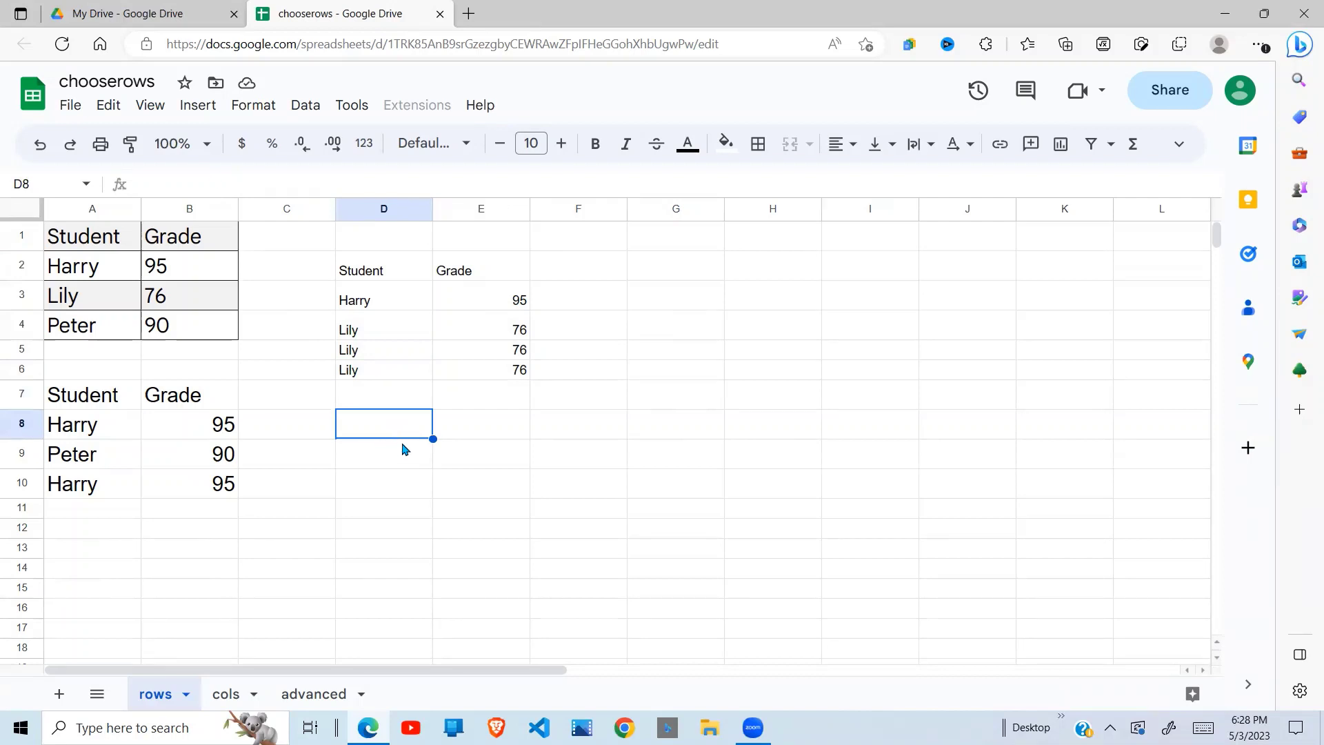
# - Enter =chooserows(A1:B4,-1) in D8 to return the last row
pyautogui.write('=')
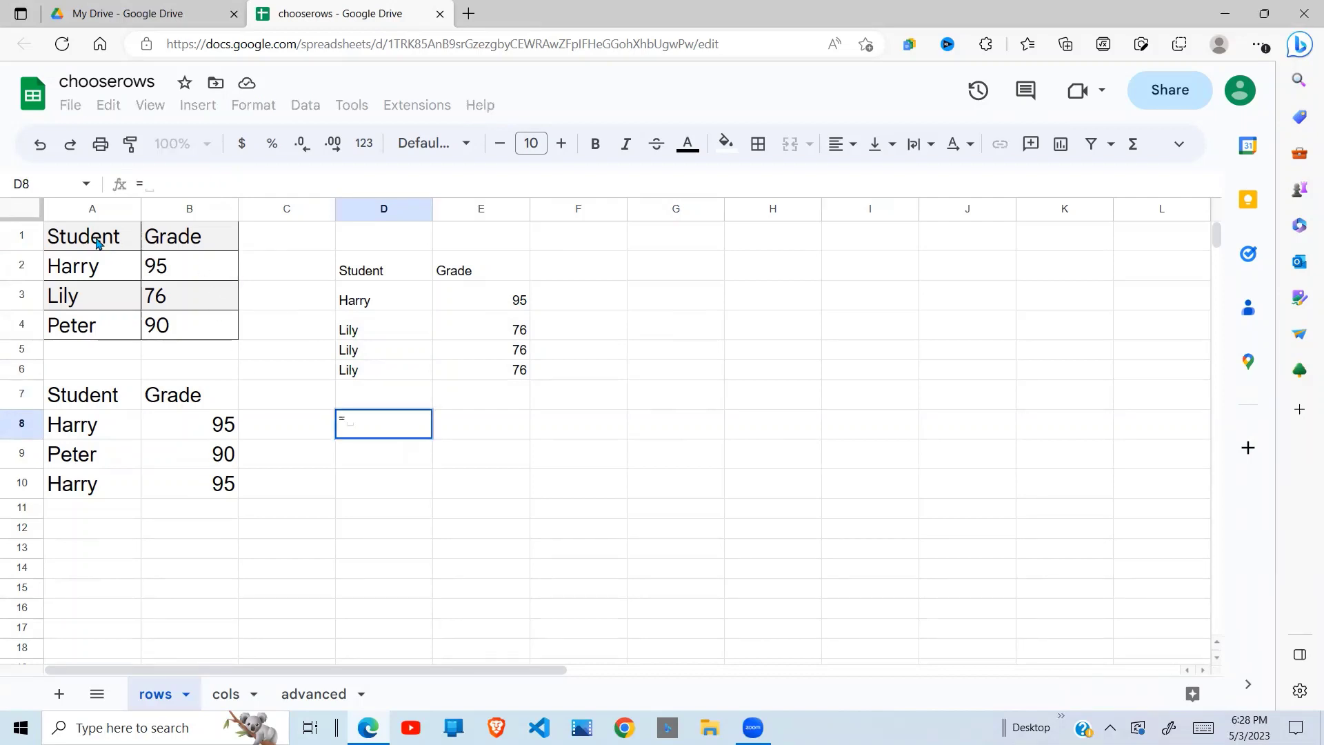
pyautogui.click(94, 238)
pyautogui.press('BackSpace')
pyautogui.press('BackSpace')
pyautogui.write('c')
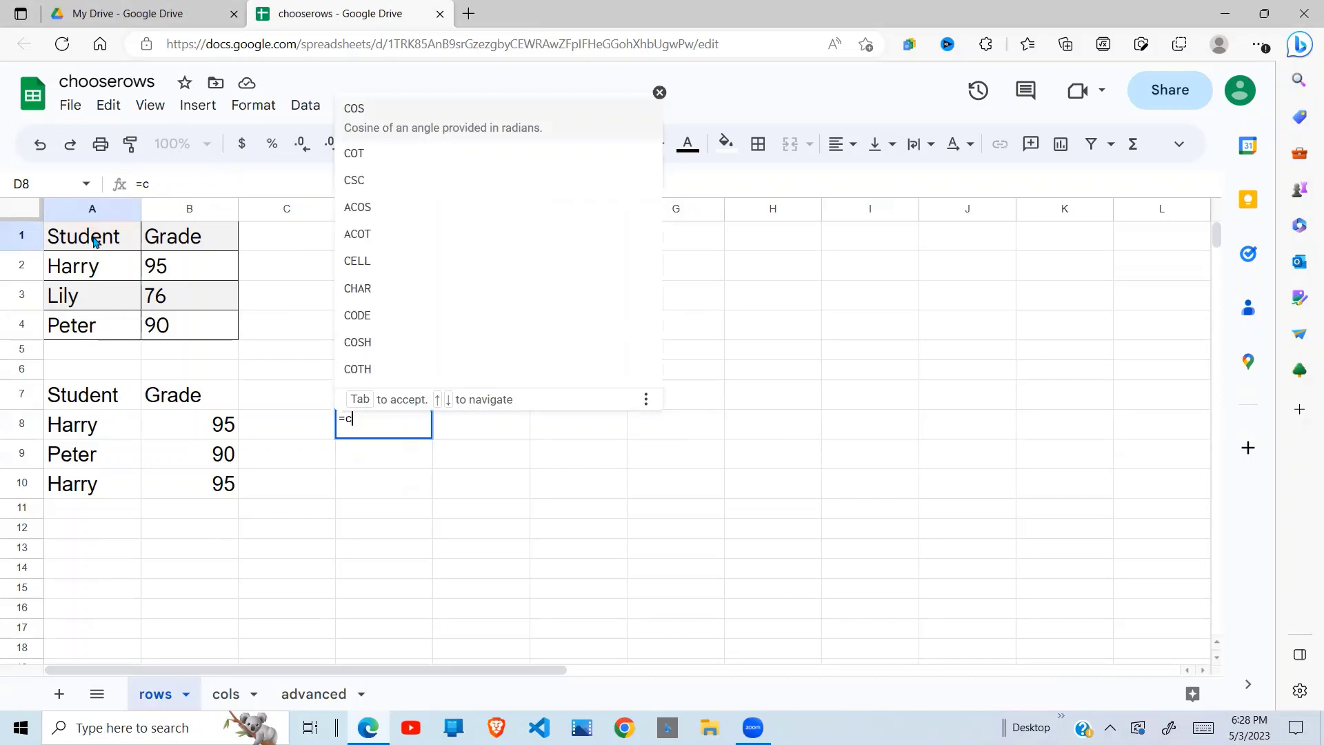
pyautogui.write('hooserows(')
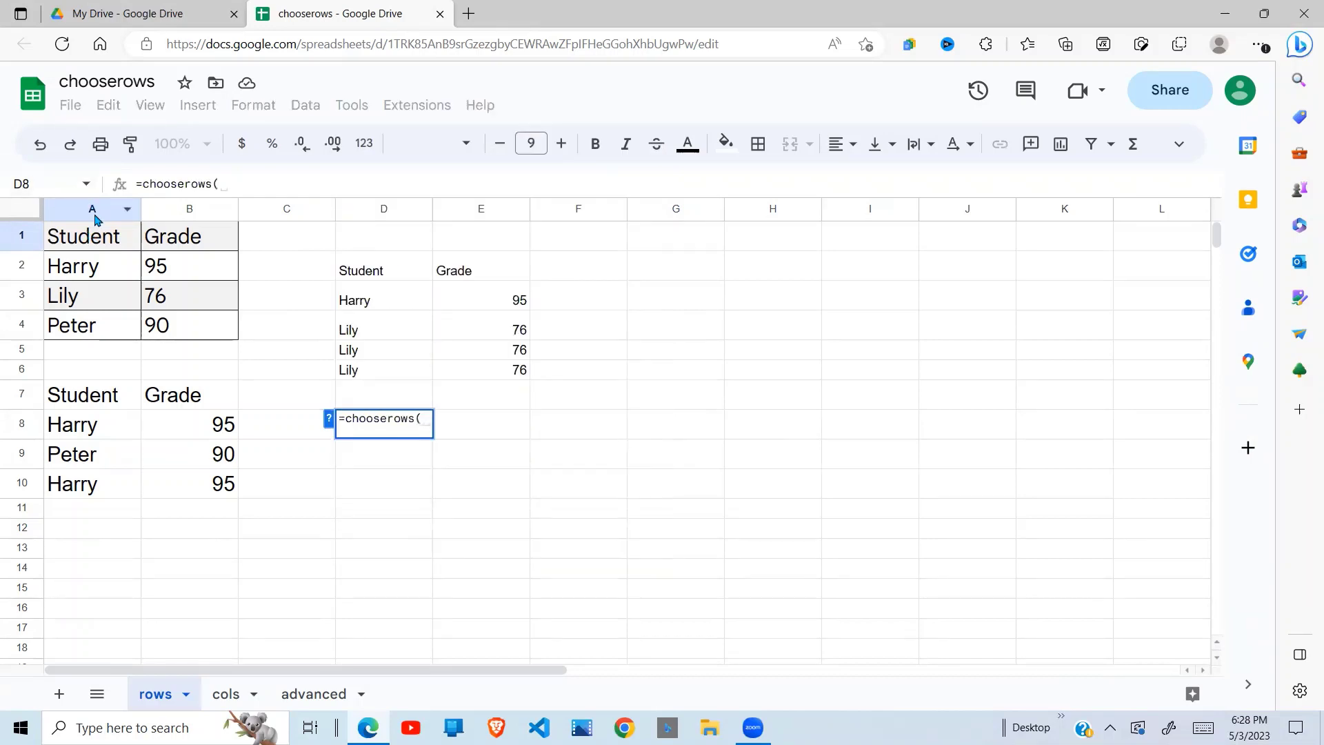
pyautogui.moveTo(95, 236); pyautogui.dragTo(205, 340)
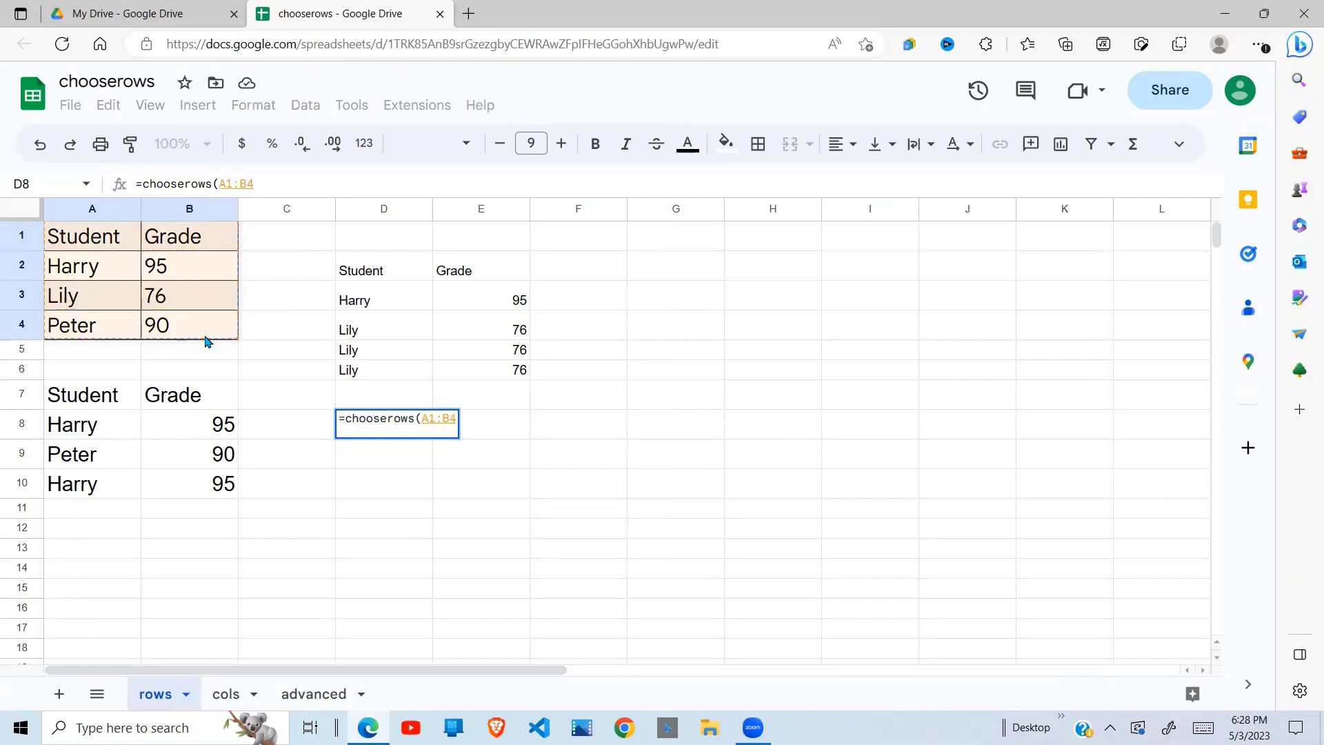
pyautogui.write(',')
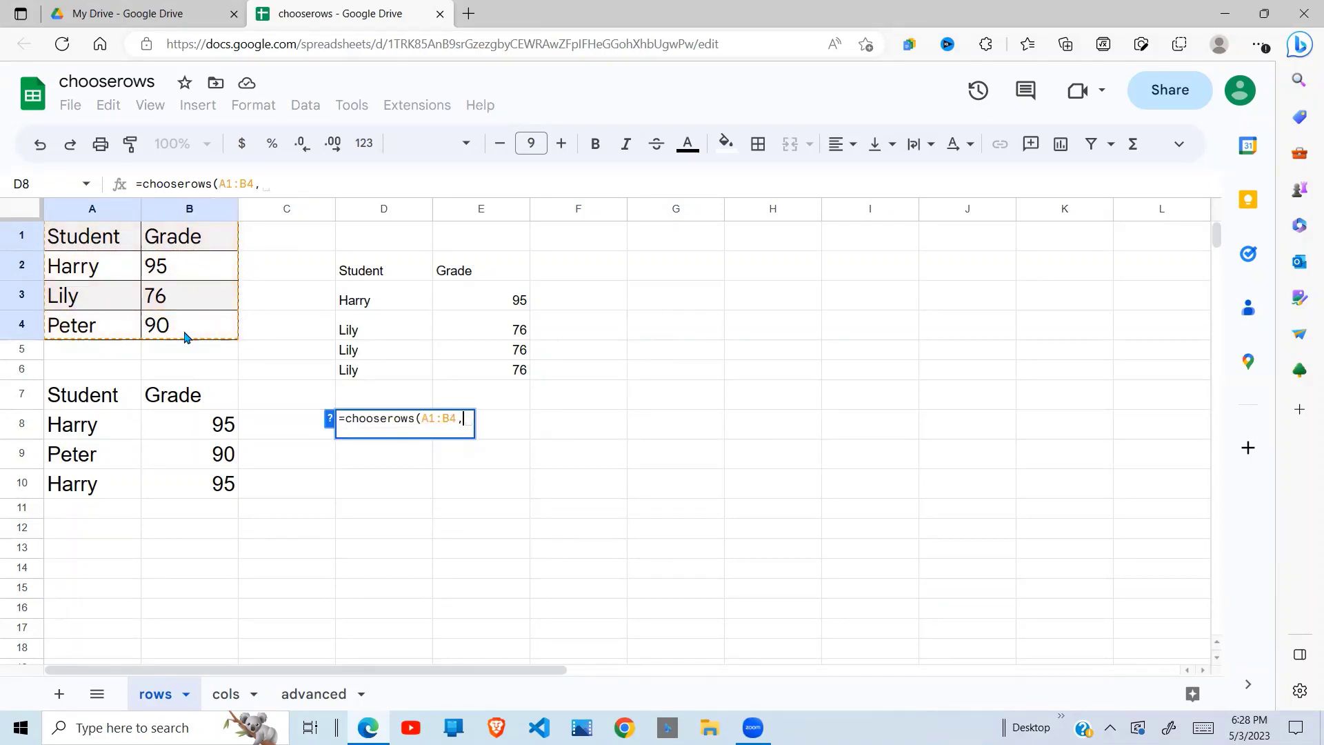
pyautogui.write('-1)')
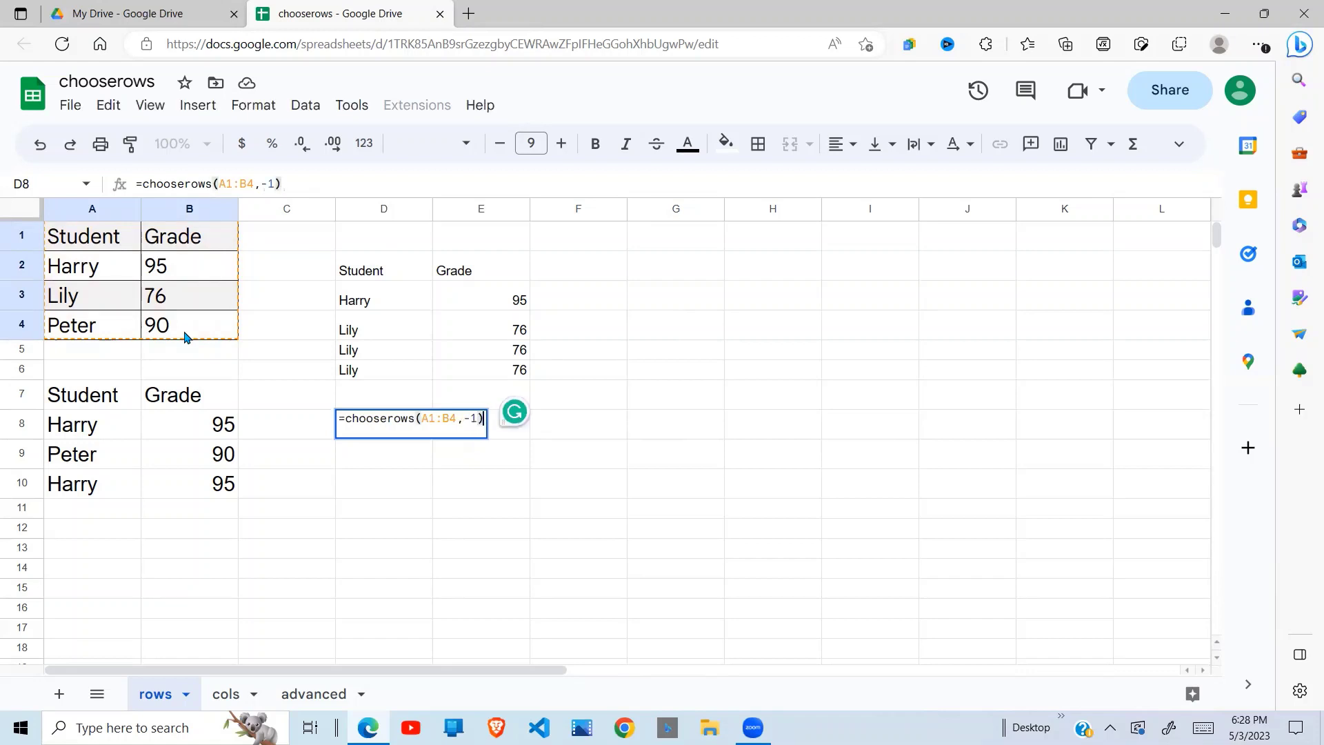
pyautogui.press('Return')
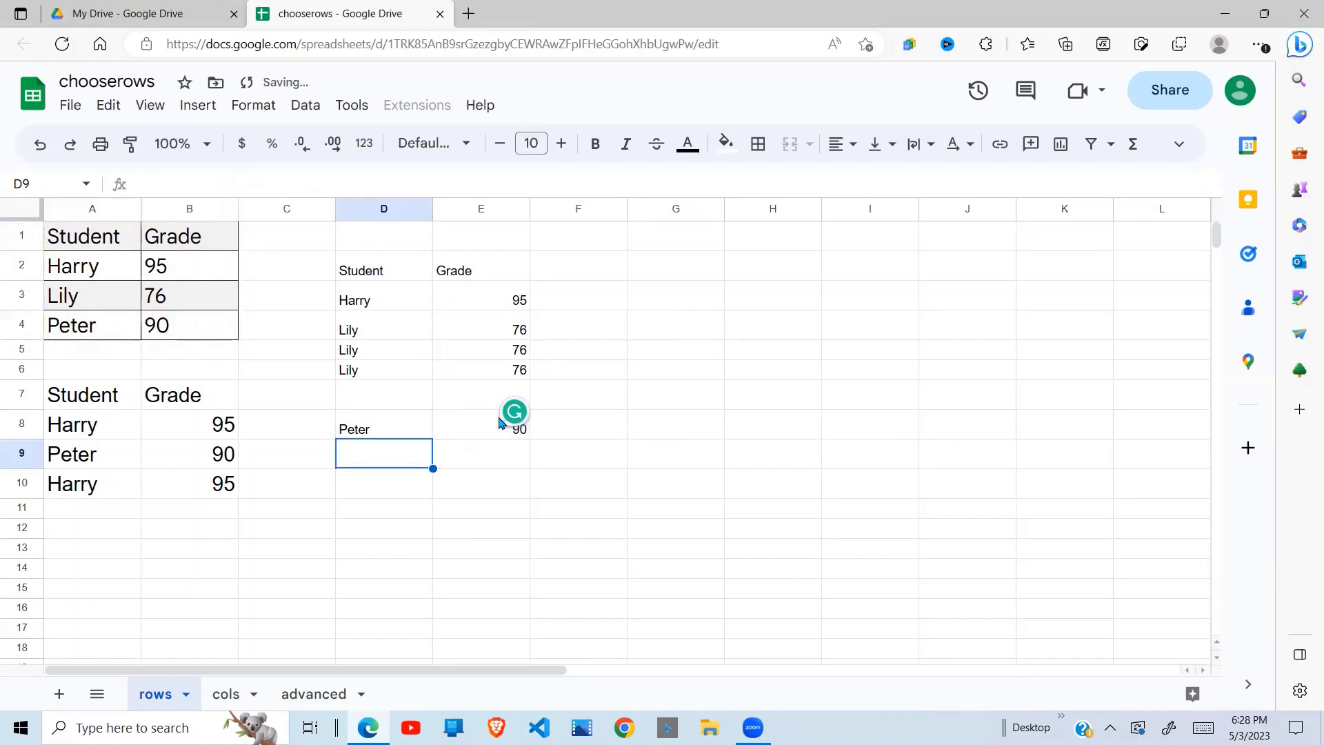
# - Change the row position to -2 and compare the Lily 76 result with the source
pyautogui.click(378, 432)
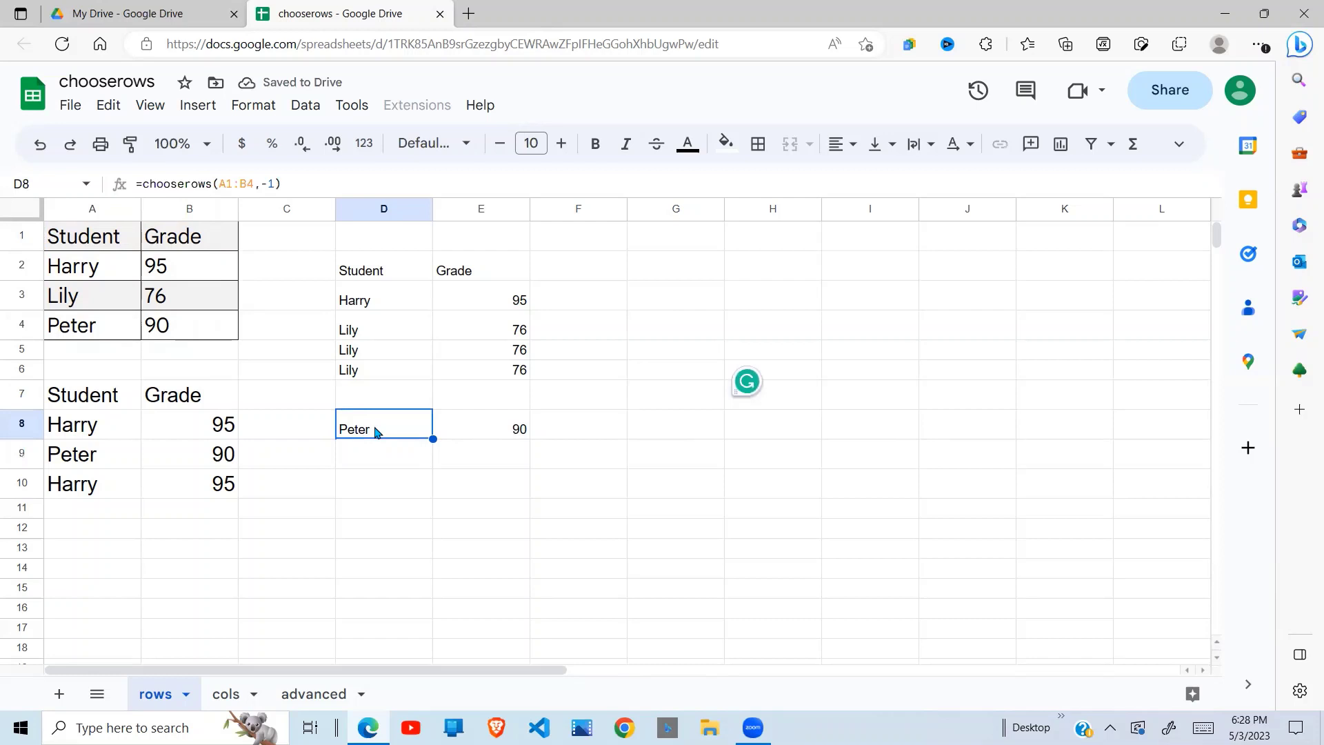
pyautogui.click(273, 185)
pyautogui.press('BackSpace')
pyautogui.write('2')
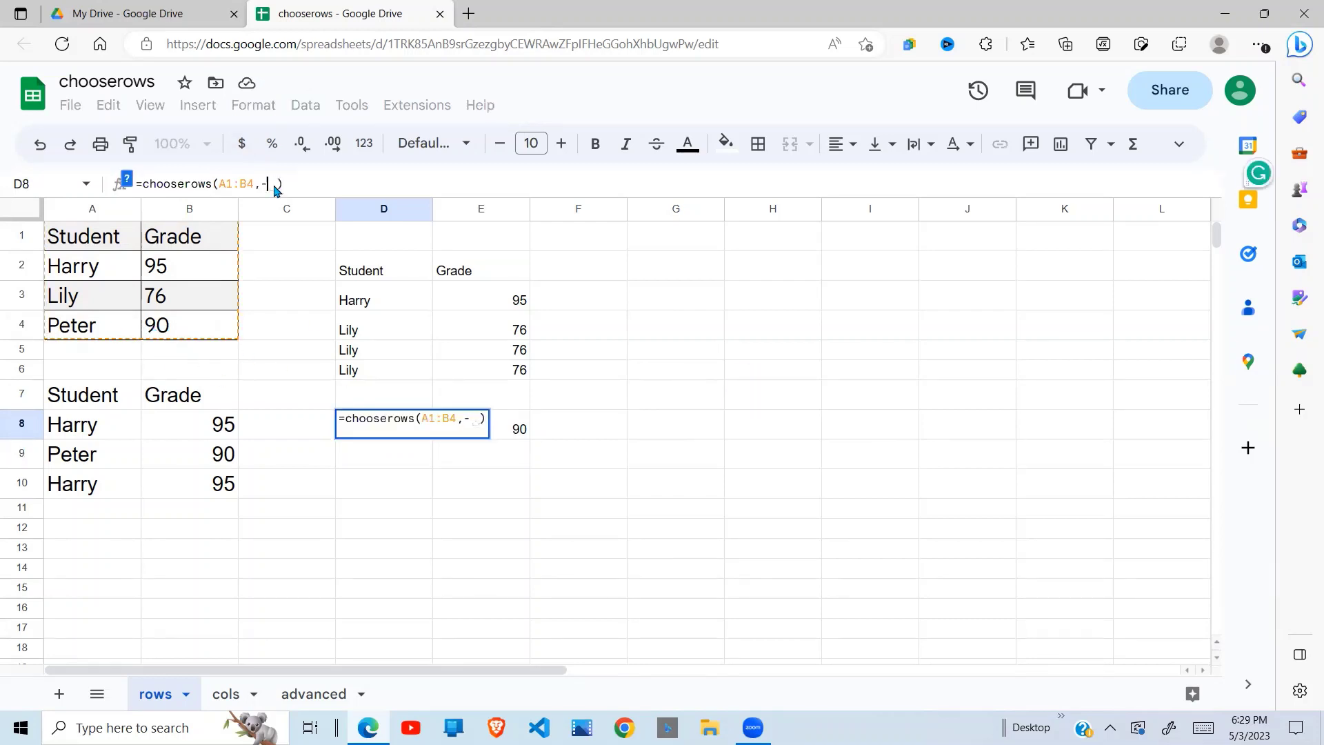
pyautogui.press('Return')
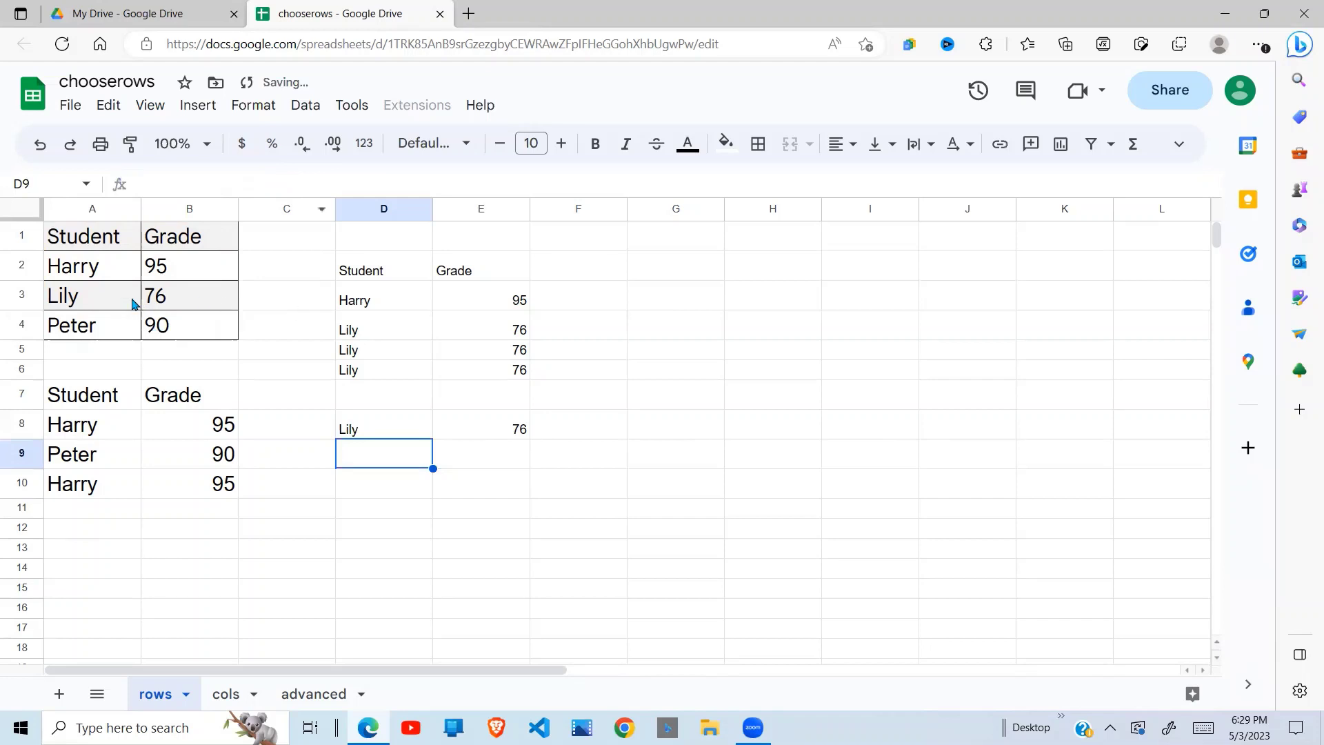
pyautogui.moveTo(136, 301); pyautogui.dragTo(220, 306)
pyautogui.moveTo(389, 431); pyautogui.dragTo(503, 437)
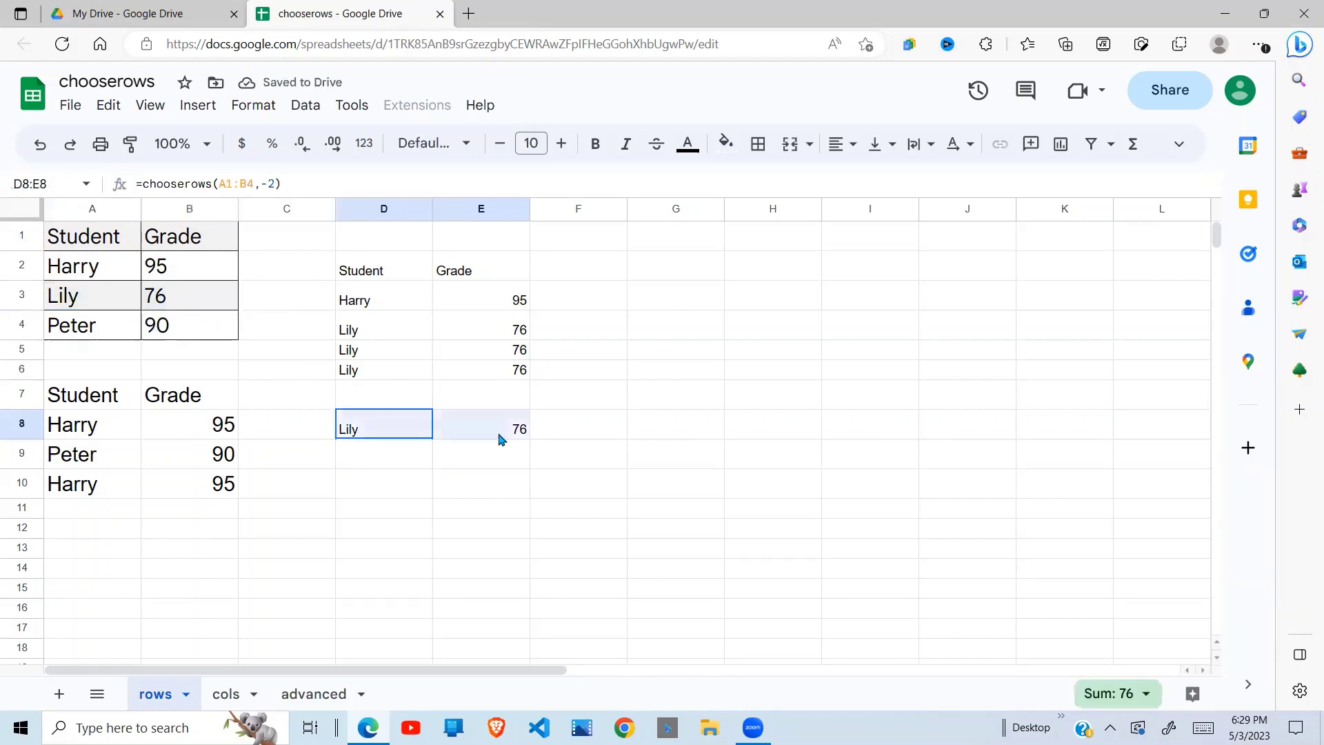
pyautogui.click(440, 467)
# - Change D8's formula to =chooserows(A1:B4,-1,-2) for the last two rows
pyautogui.click(361, 432)
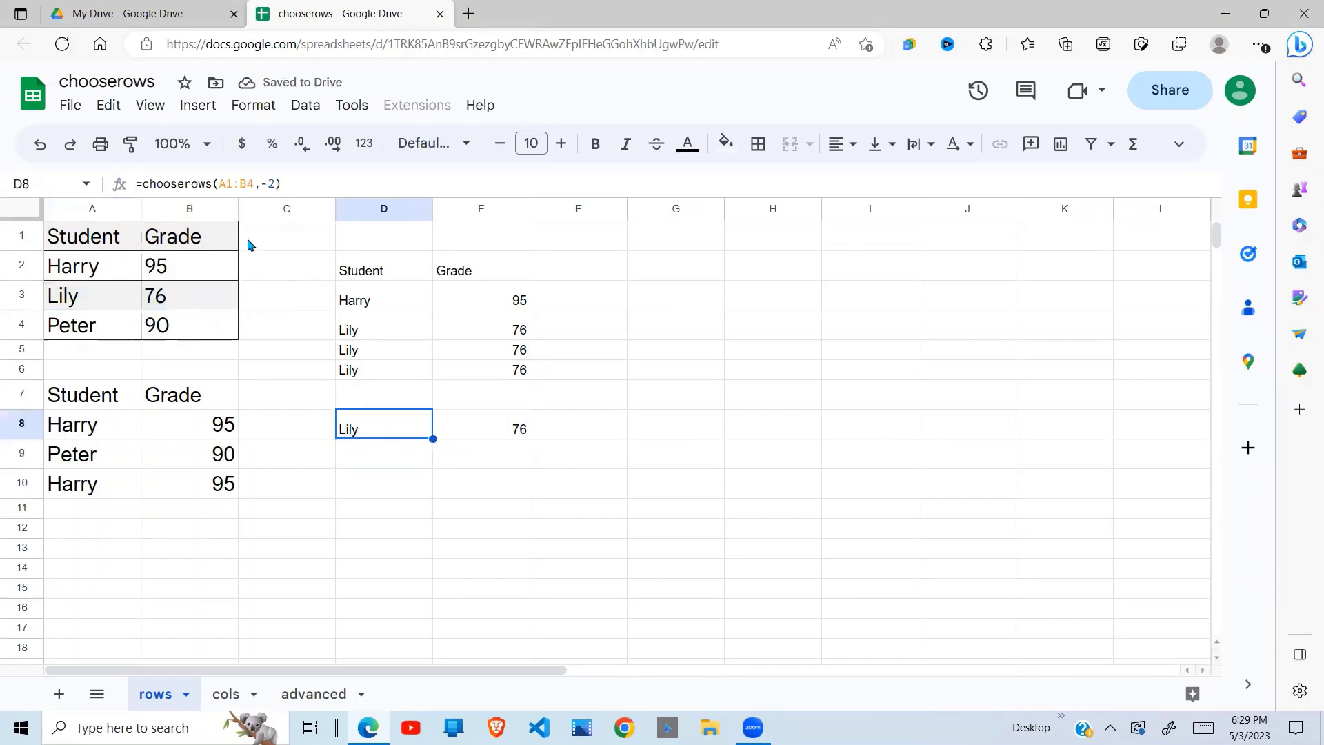
pyautogui.click(274, 183)
pyautogui.press('BackSpace')
pyautogui.press('BackSpace')
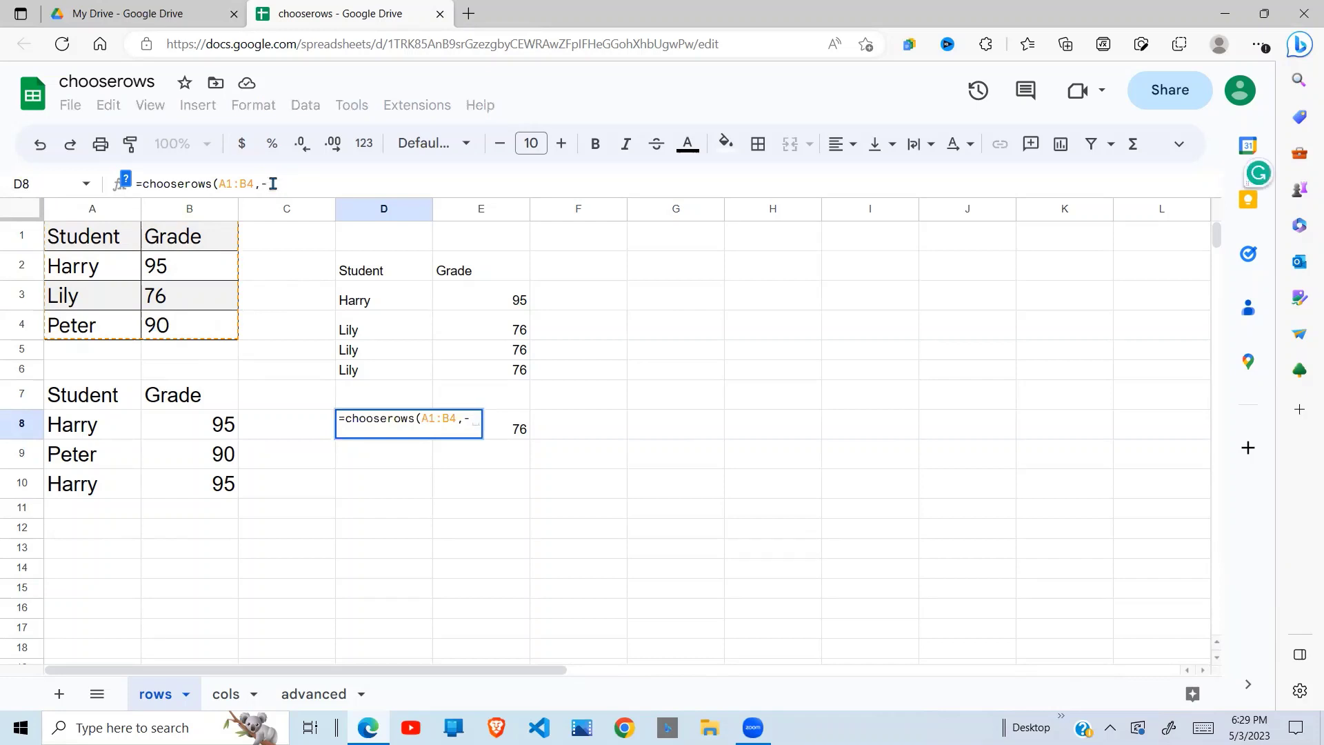
pyautogui.write('1,-2')
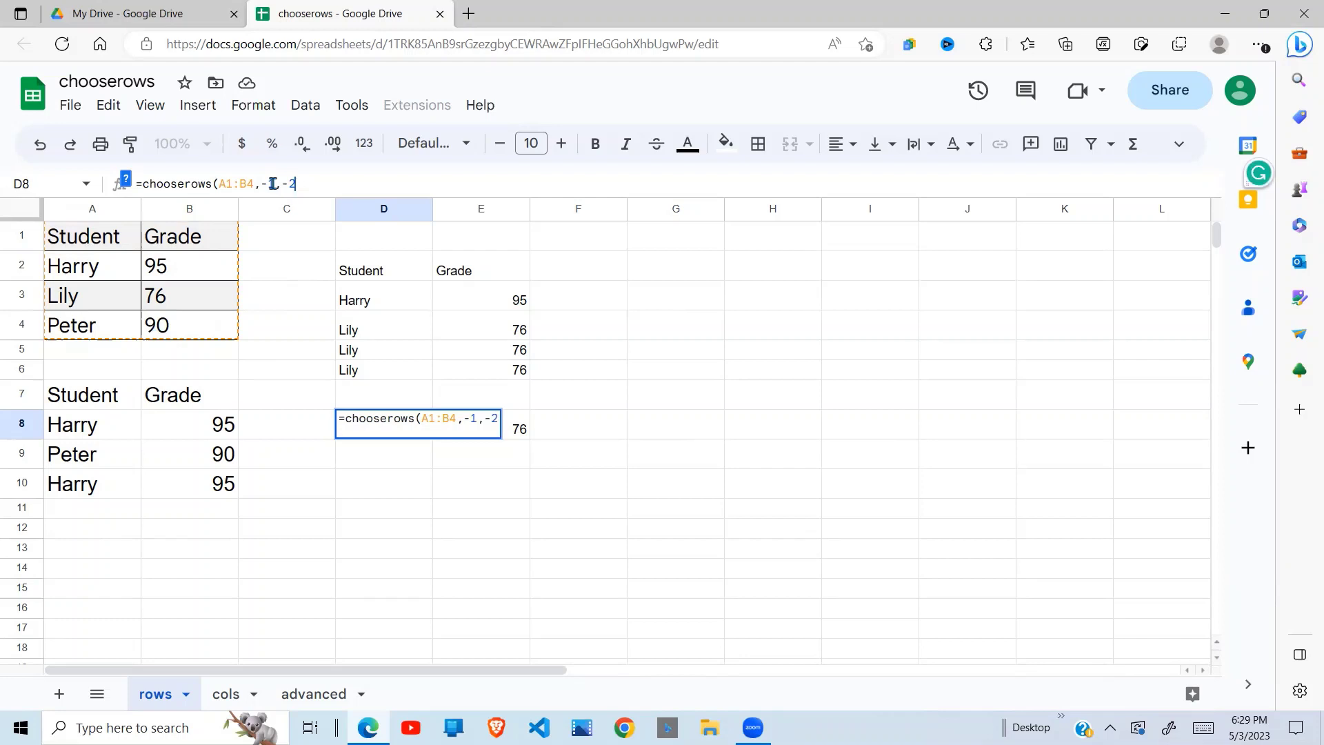
pyautogui.press('Return')
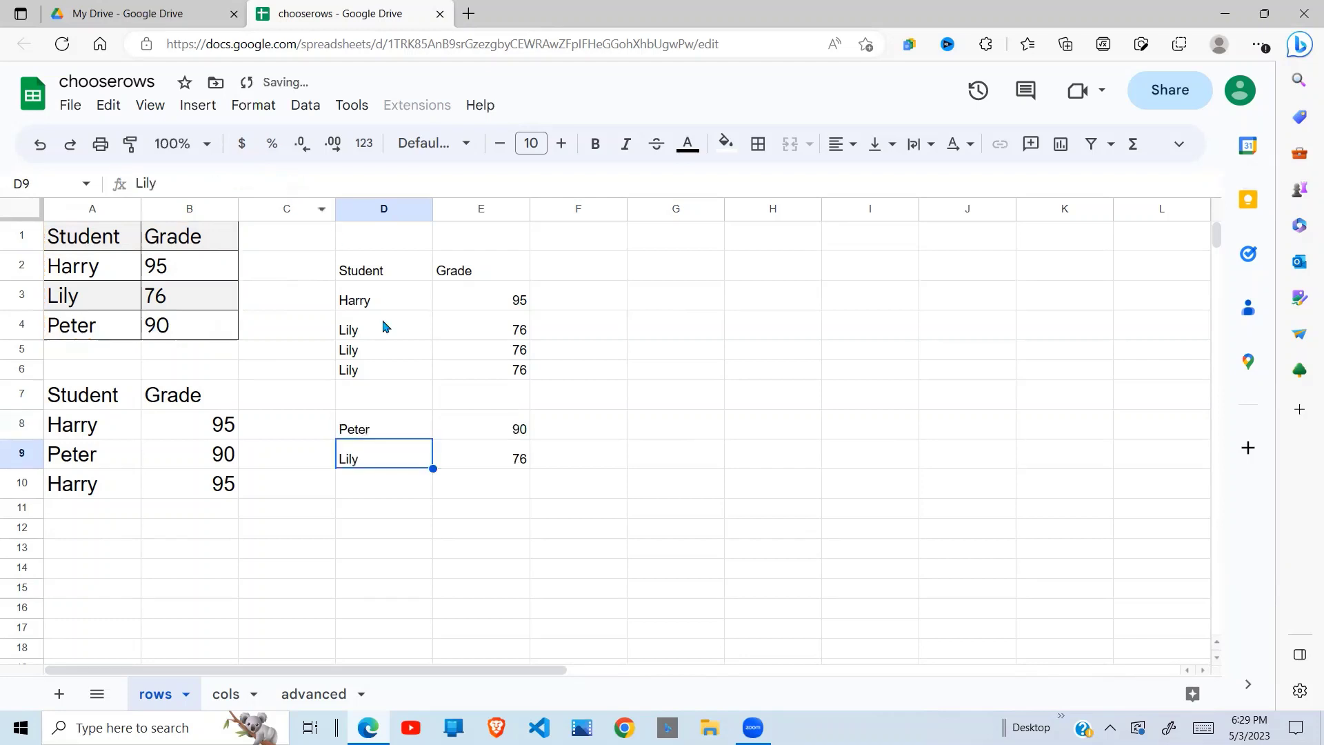
# - Extend it to -1,-2,-1,-1 and highlight the Peter, Lily, Peter, Peter results
pyautogui.click(389, 425)
pyautogui.click(293, 182)
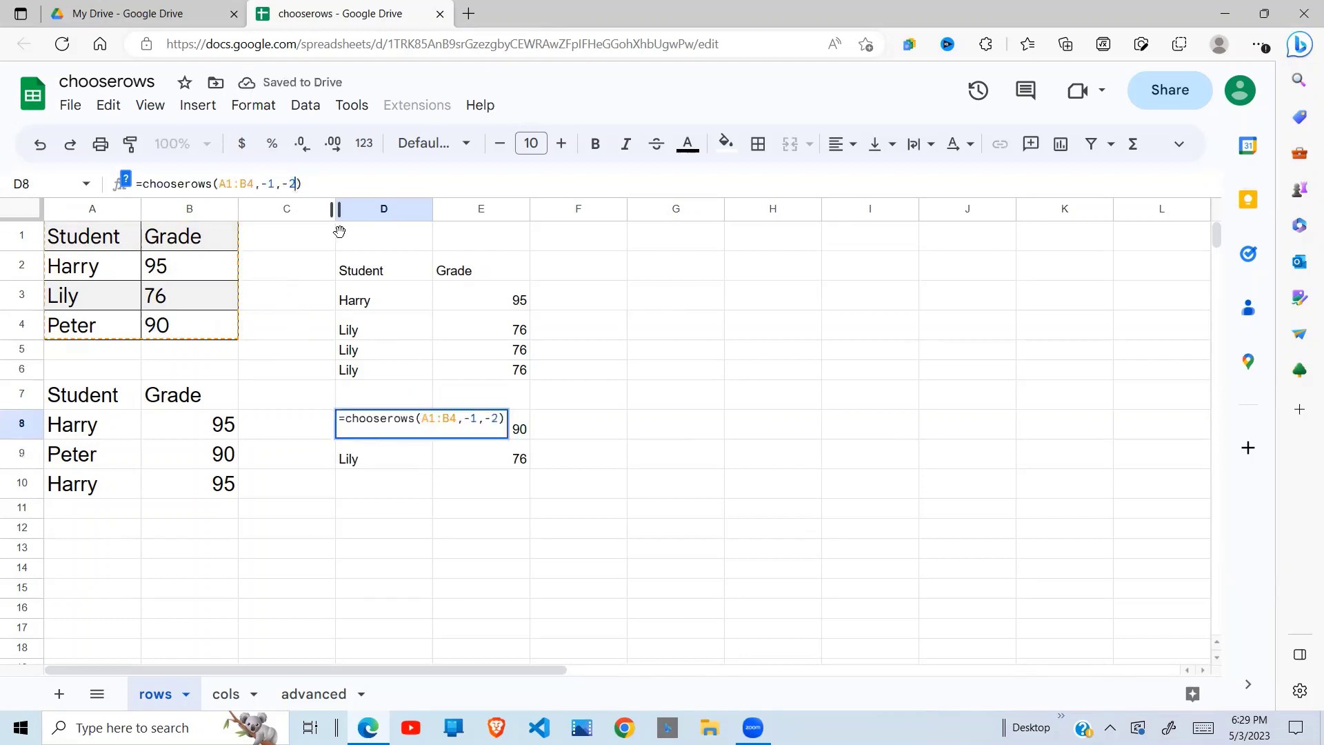
pyautogui.write(',-1')
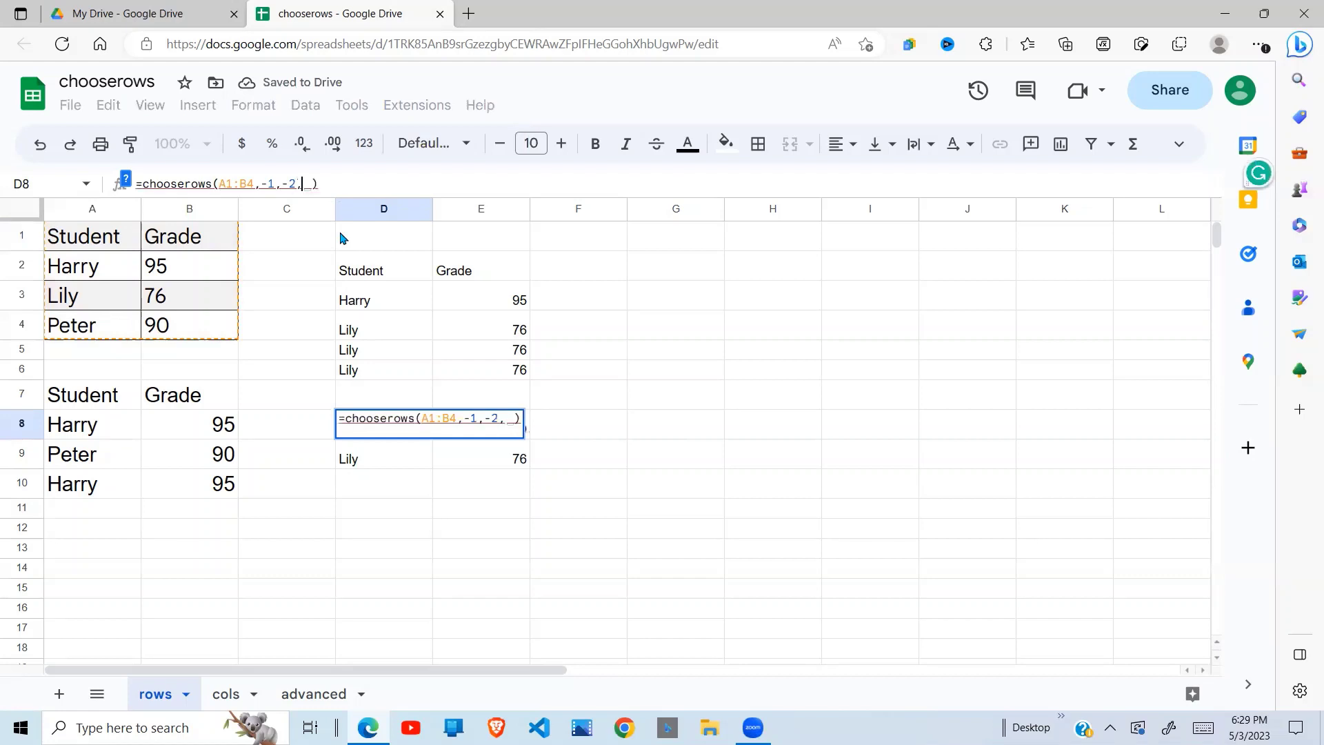
pyautogui.write(',-1')
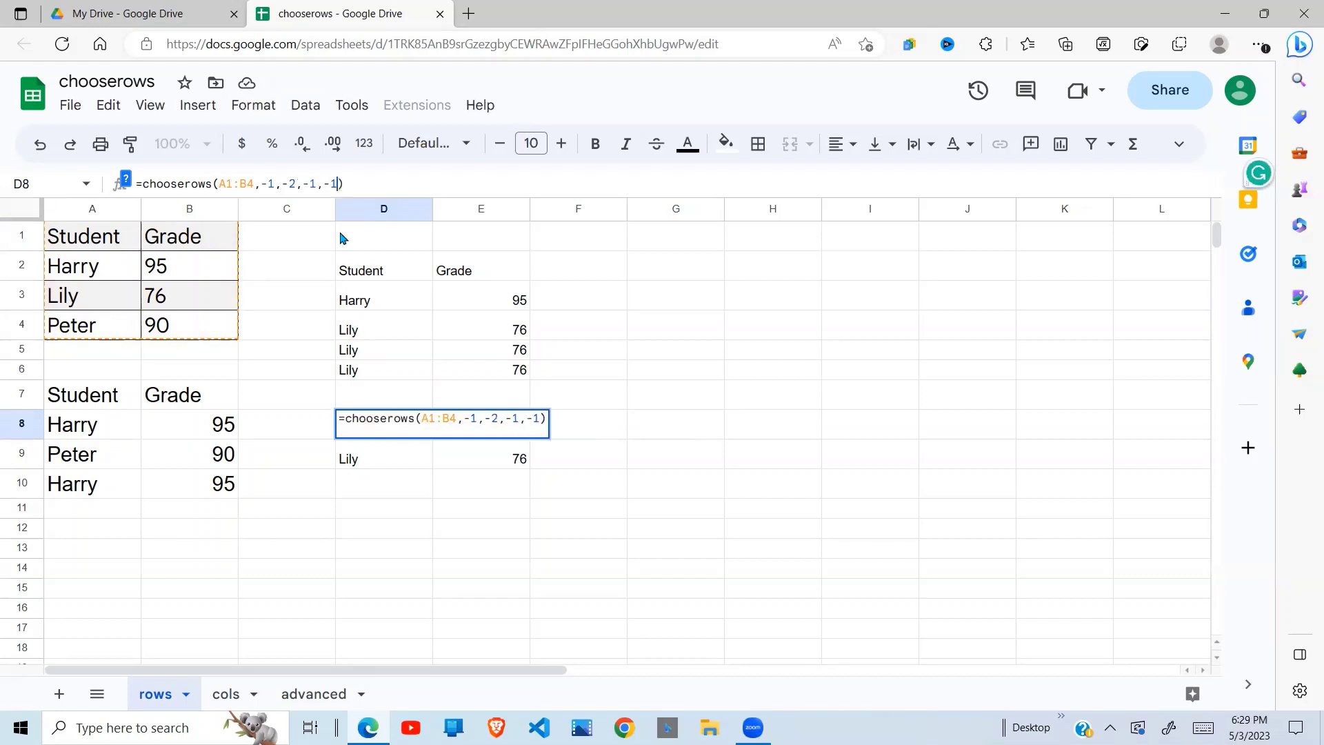
pyautogui.press('Return')
pyautogui.click(482, 514)
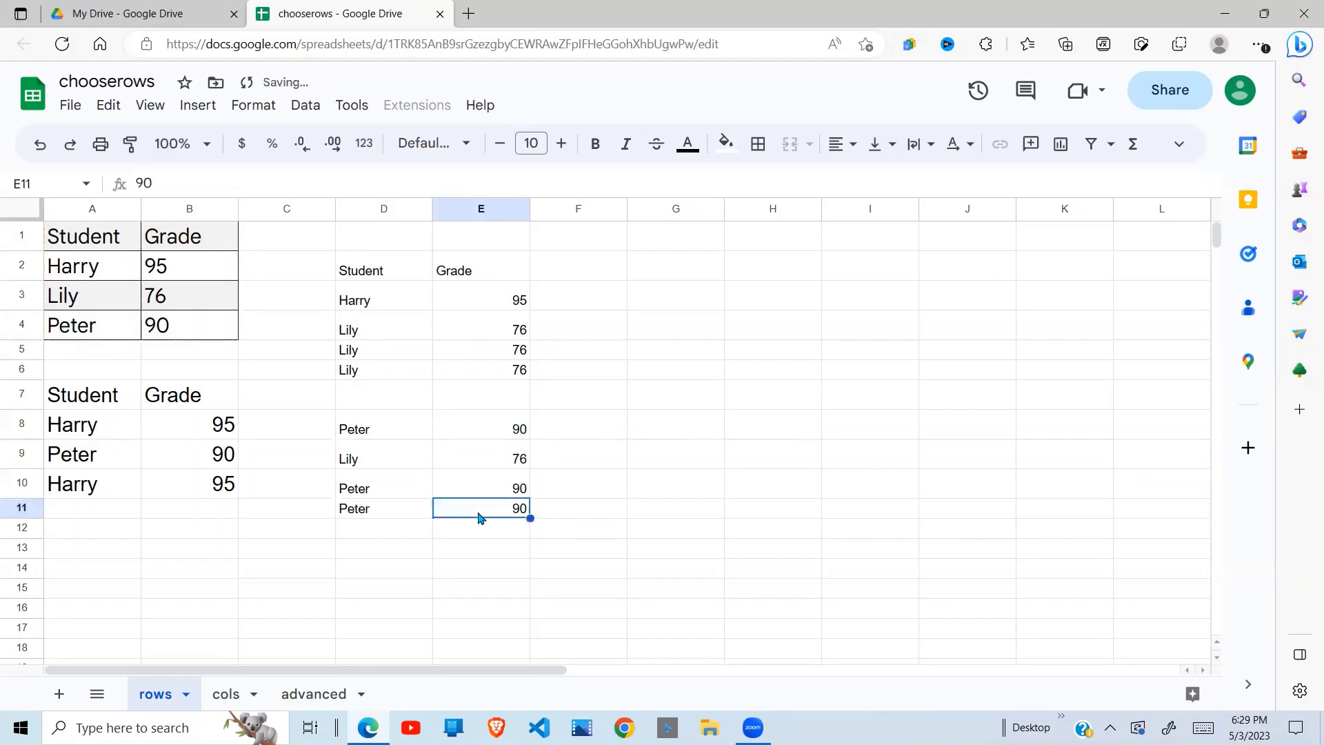
pyautogui.moveTo(386, 493); pyautogui.dragTo(522, 508)
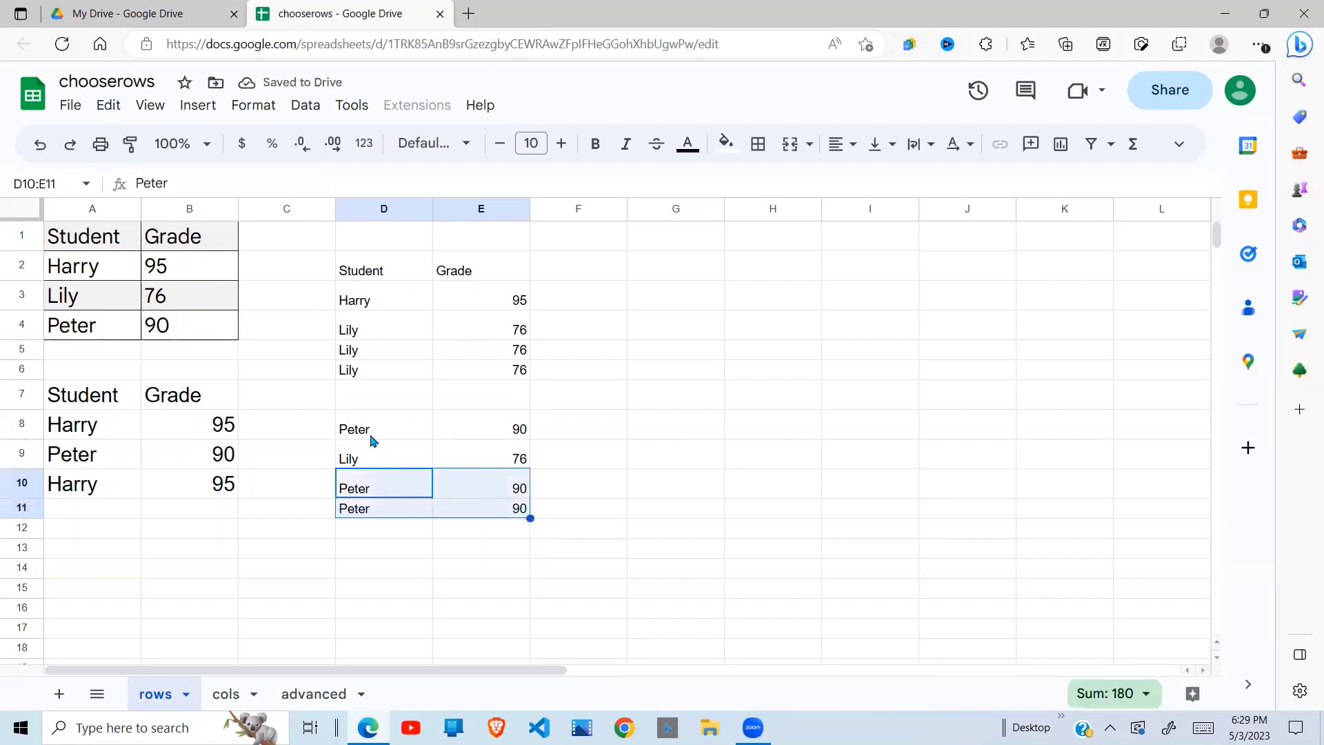
pyautogui.moveTo(372, 437); pyautogui.dragTo(510, 484)
pyautogui.moveTo(528, 529); pyautogui.dragTo(528, 530)
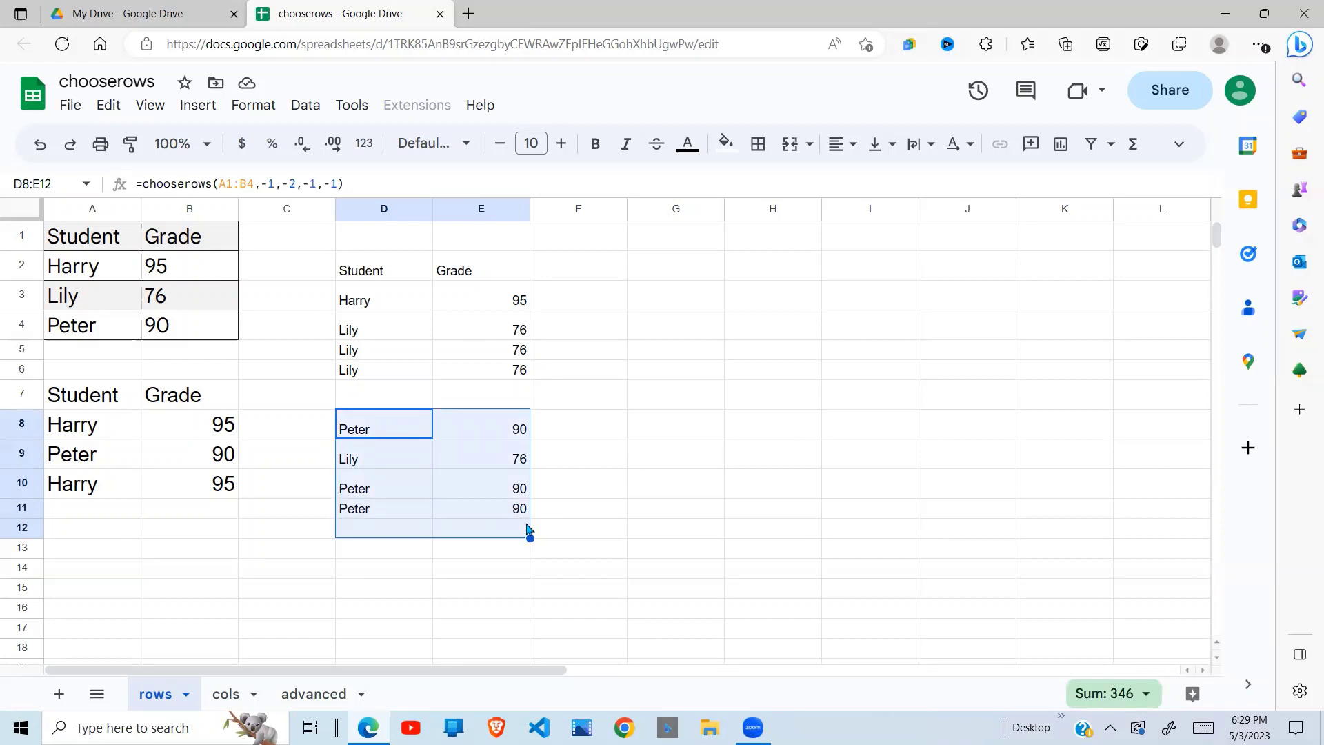
# - On the cols sheet, enter =choosecols(A1:B4,1) in E1 to return the Student column
pyautogui.click(227, 695)
pyautogui.write('=choose')
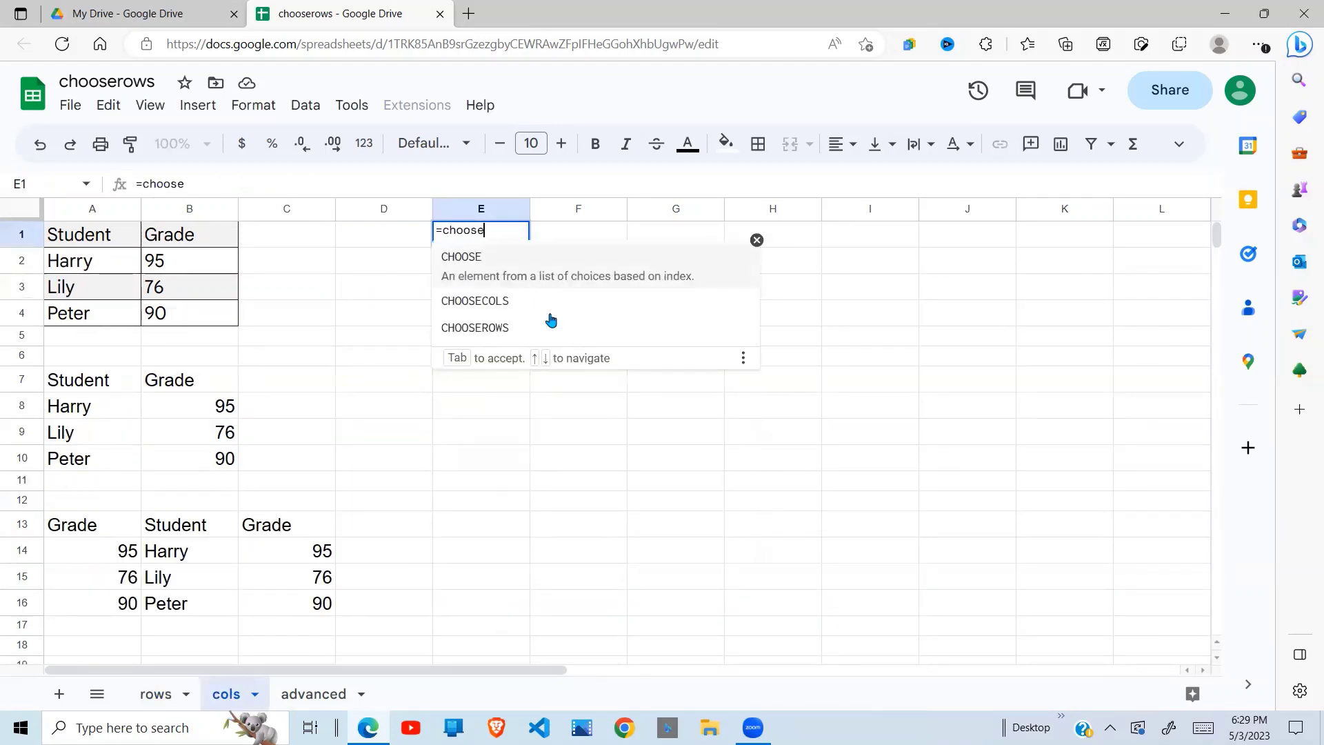
pyautogui.write('cols')
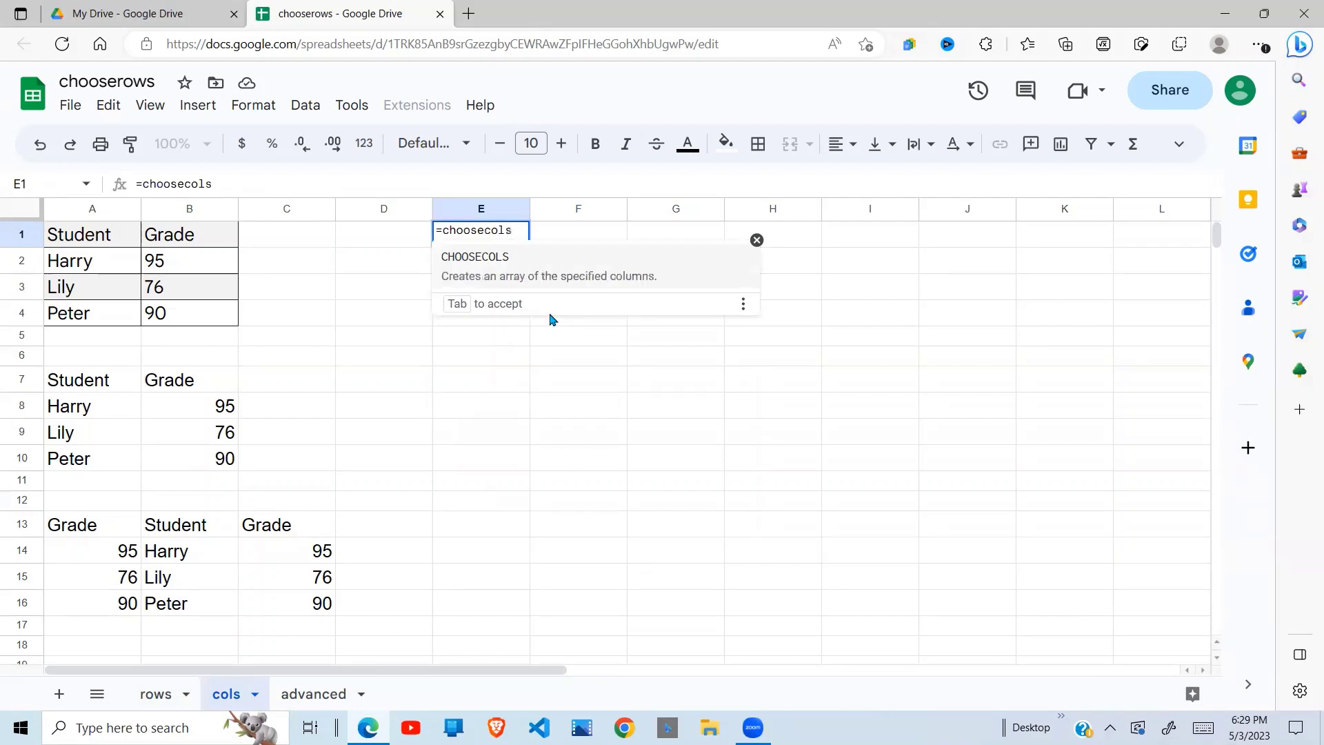
pyautogui.write('(')
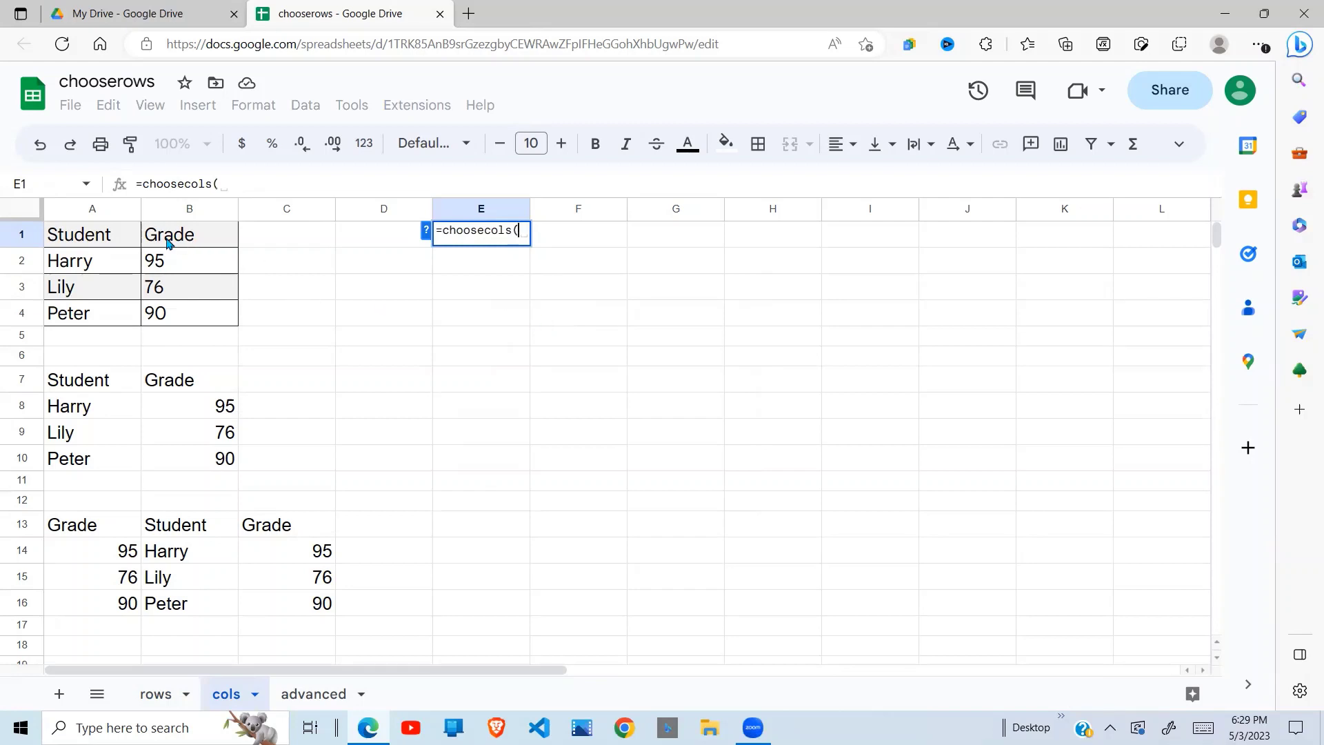
pyautogui.moveTo(138, 245); pyautogui.dragTo(236, 319)
pyautogui.write(',')
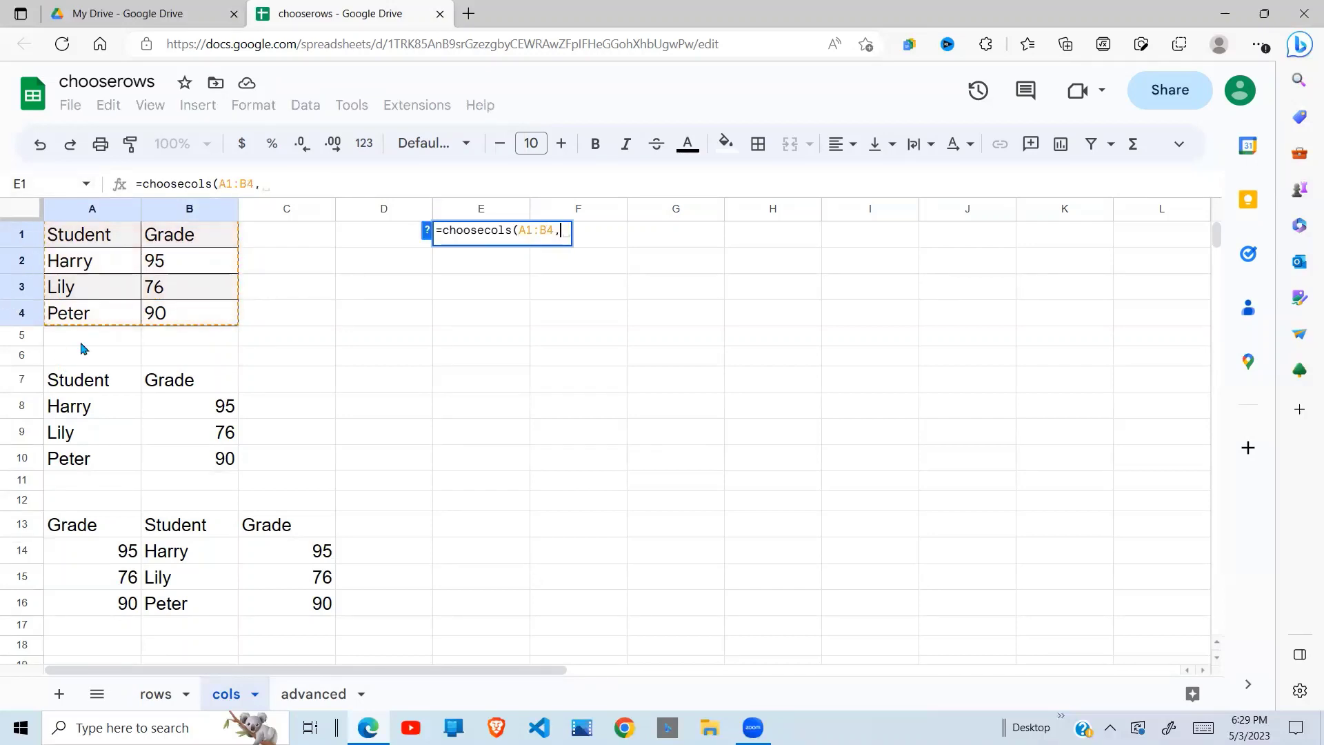
pyautogui.write('1')
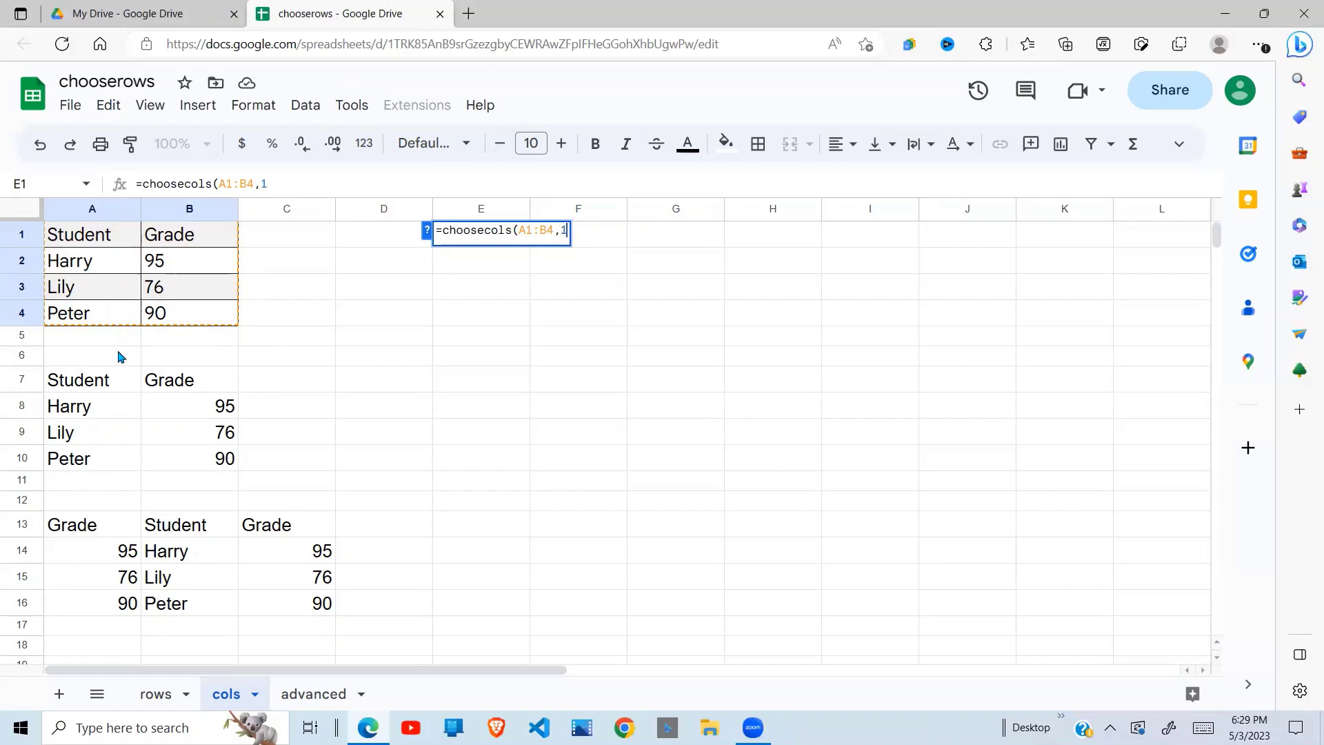
pyautogui.press('Return')
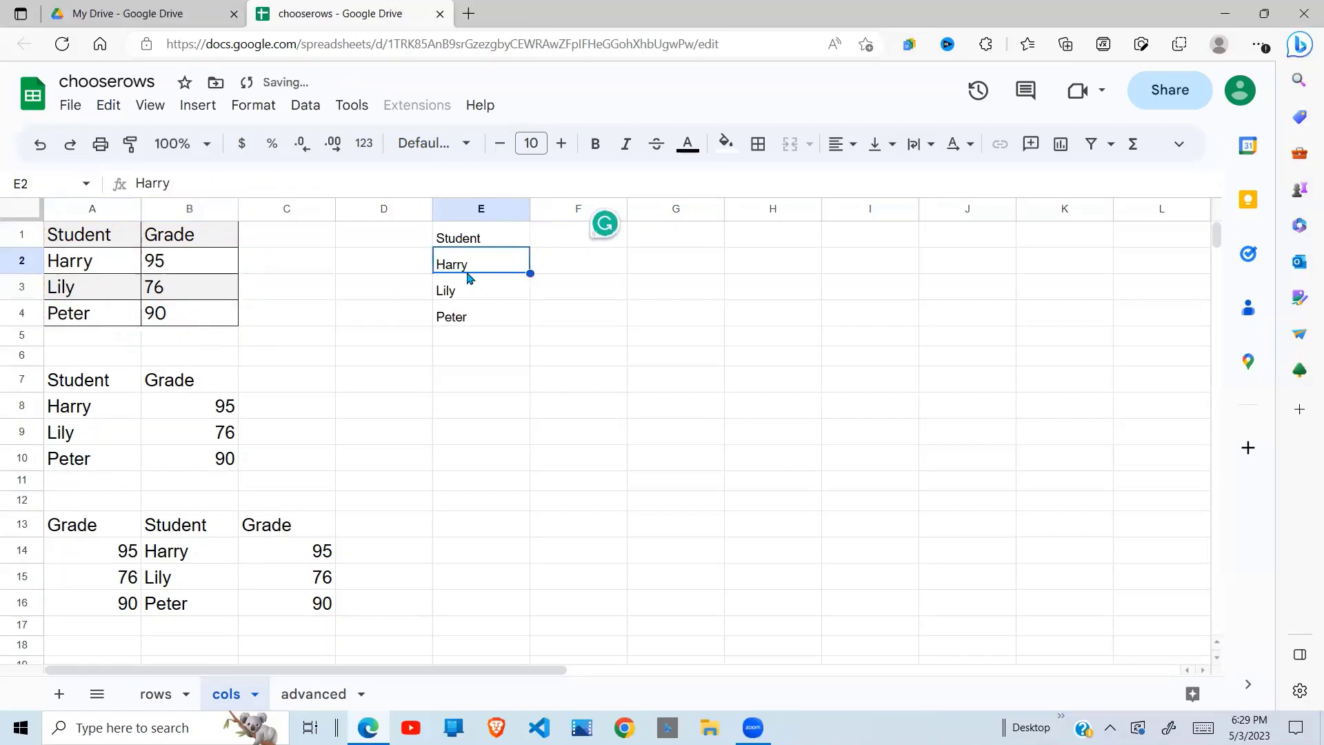
# - Change the column number to 2 to return the Grade column
pyautogui.click(503, 226)
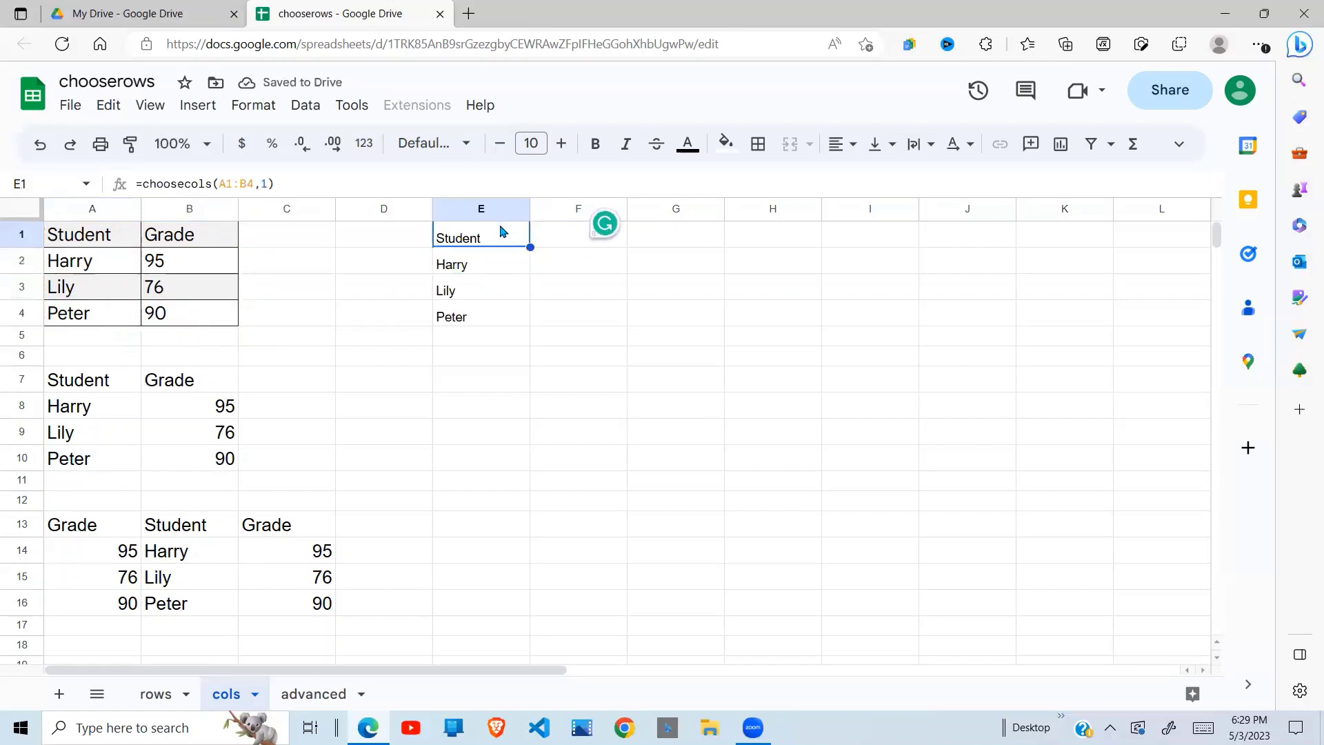
pyautogui.click(268, 184)
pyautogui.press('BackSpace')
pyautogui.write('2')
pyautogui.press('Return')
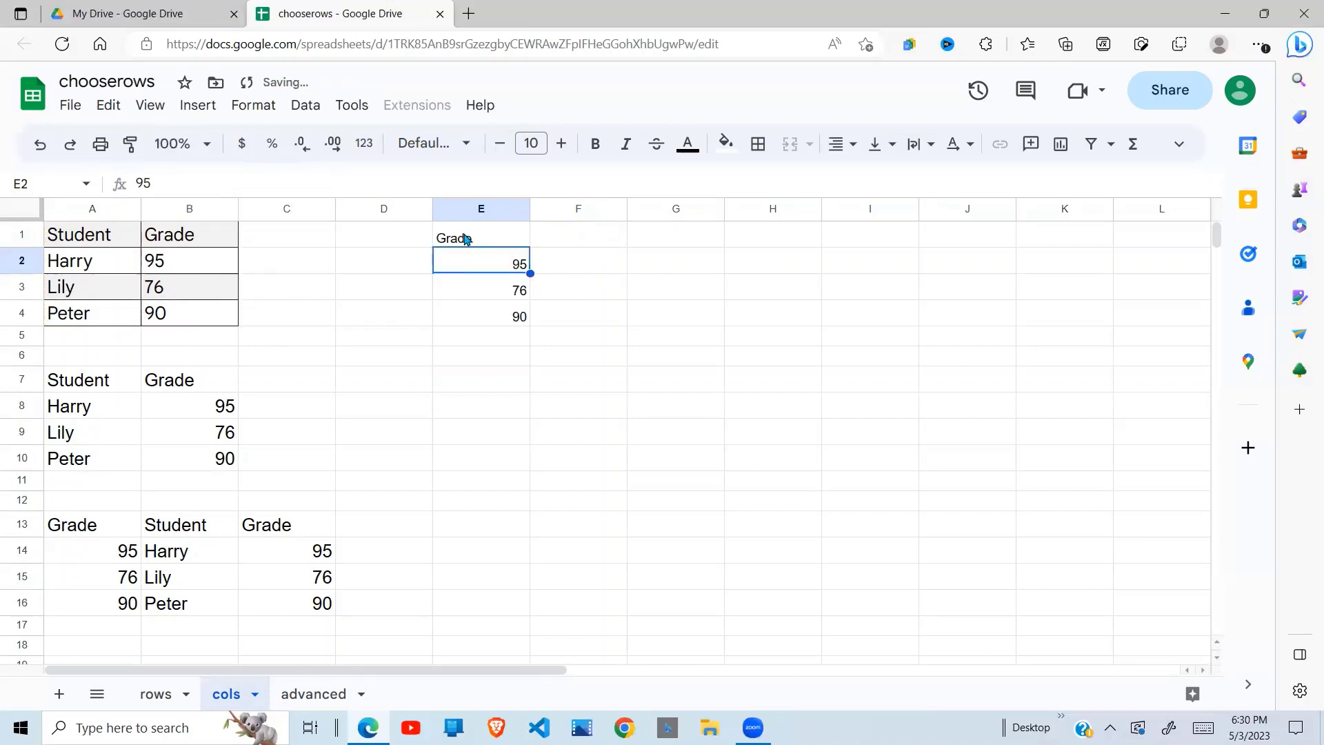
# - Change the column arguments to 1,2 so E1:F4 shows both columns
pyautogui.click(466, 238)
pyautogui.click(268, 186)
pyautogui.press('BackSpace')
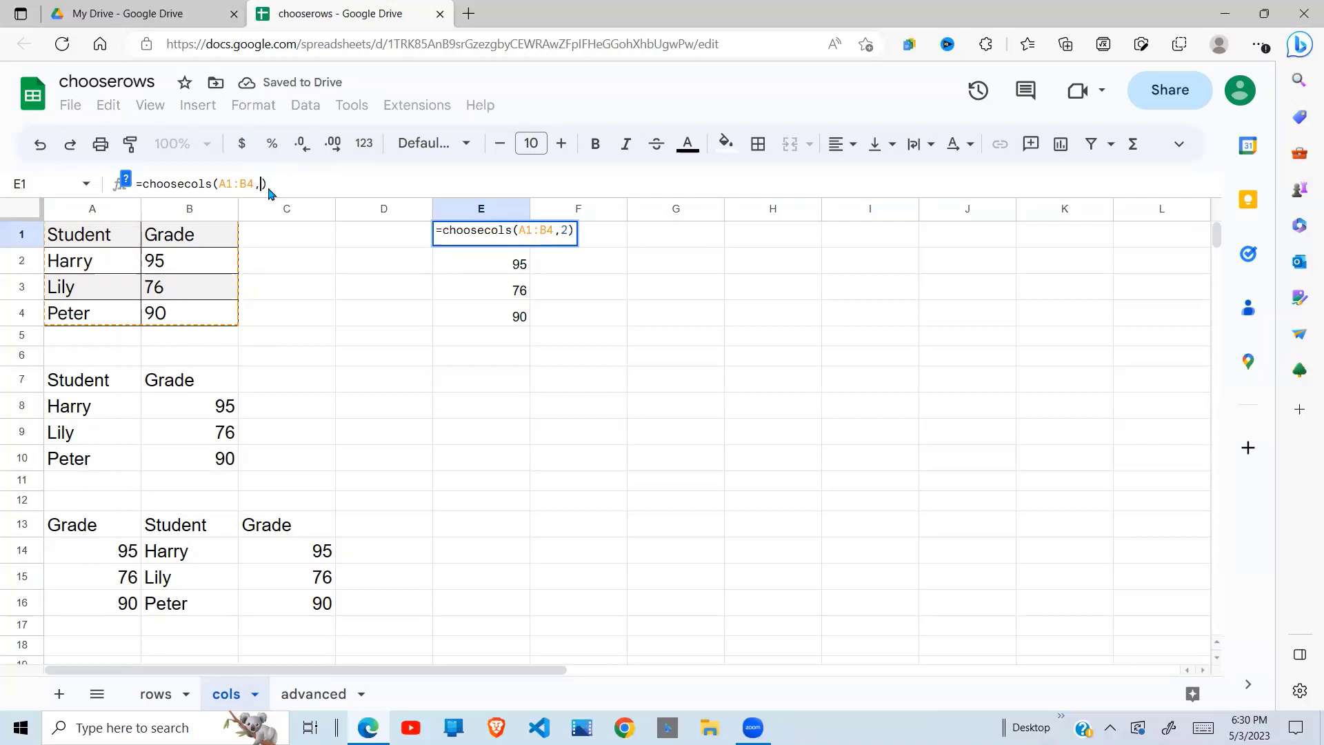
pyautogui.write('1')
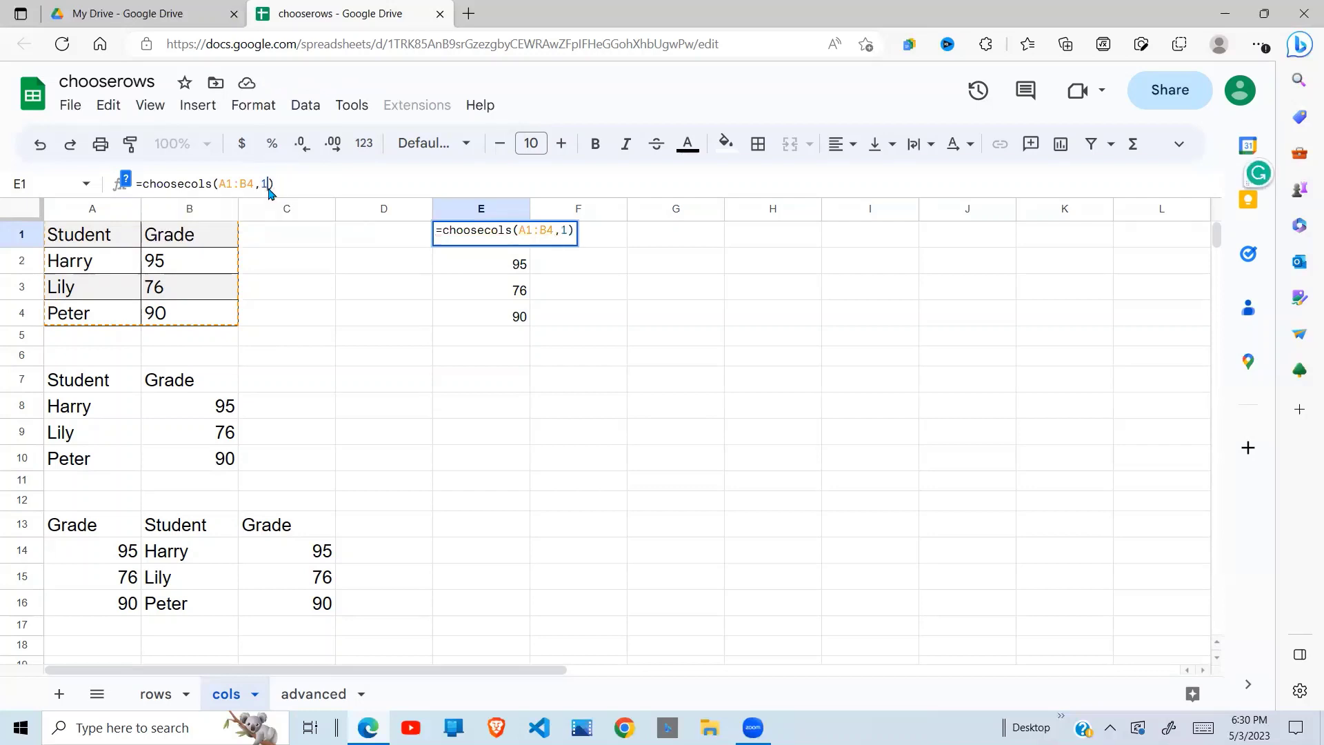
pyautogui.write(',2')
pyautogui.press('Return')
# - Change E1's formula to =choosecols(A1:B4,2,1)
pyautogui.moveTo(469, 238); pyautogui.dragTo(614, 323)
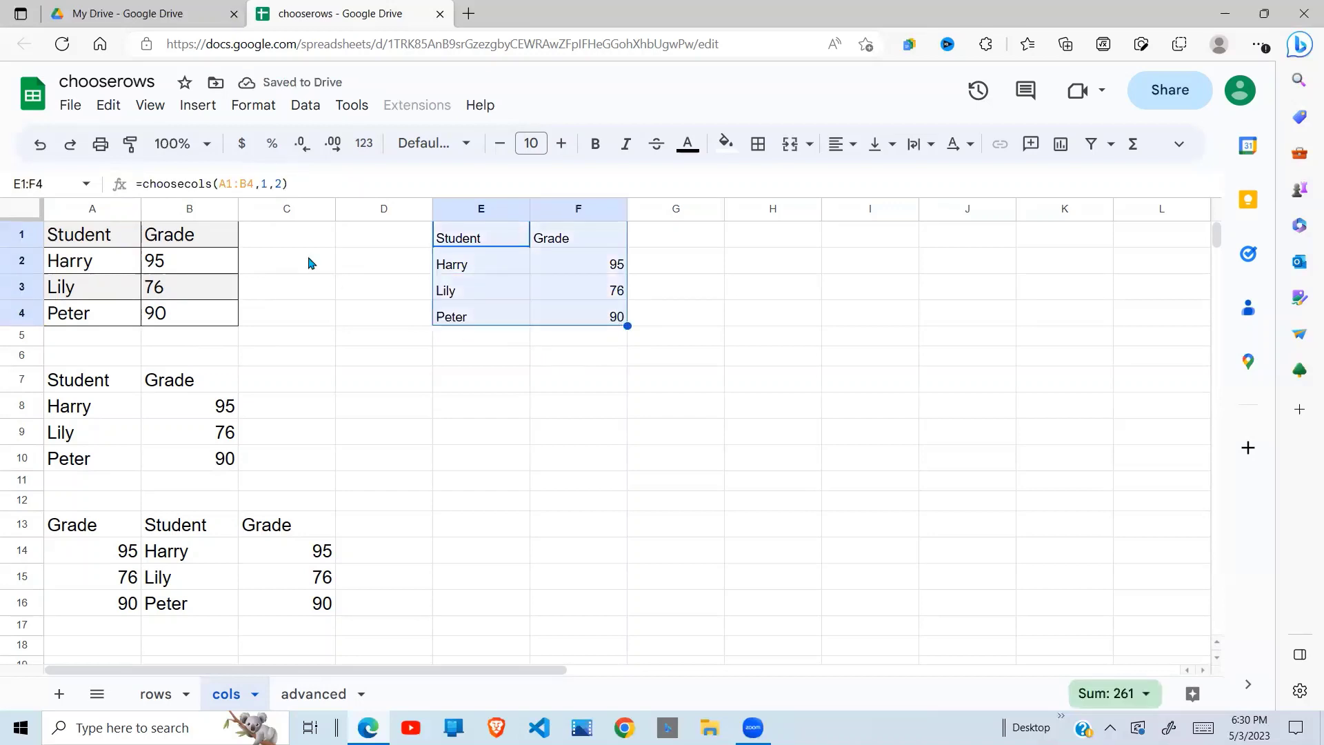
pyautogui.click(279, 184)
pyautogui.press('BackSpace')
pyautogui.press('BackSpace')
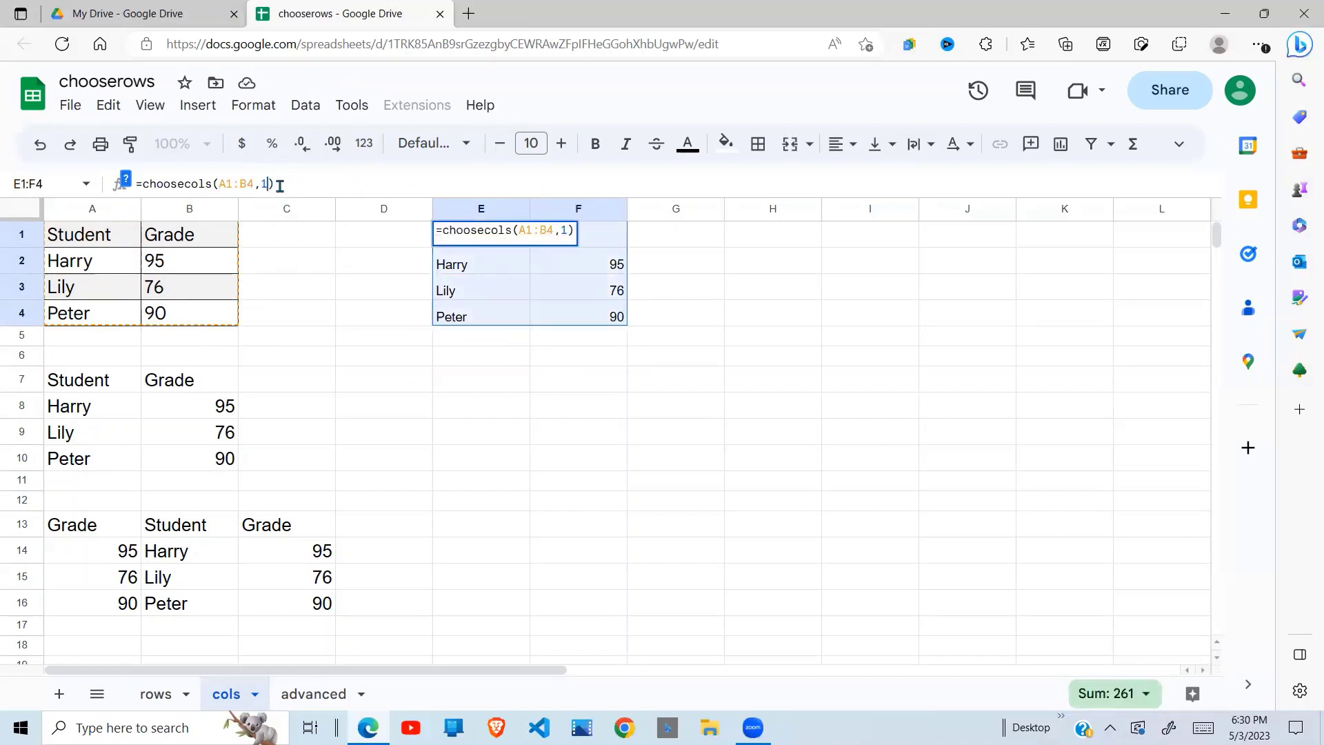
pyautogui.write(',1')
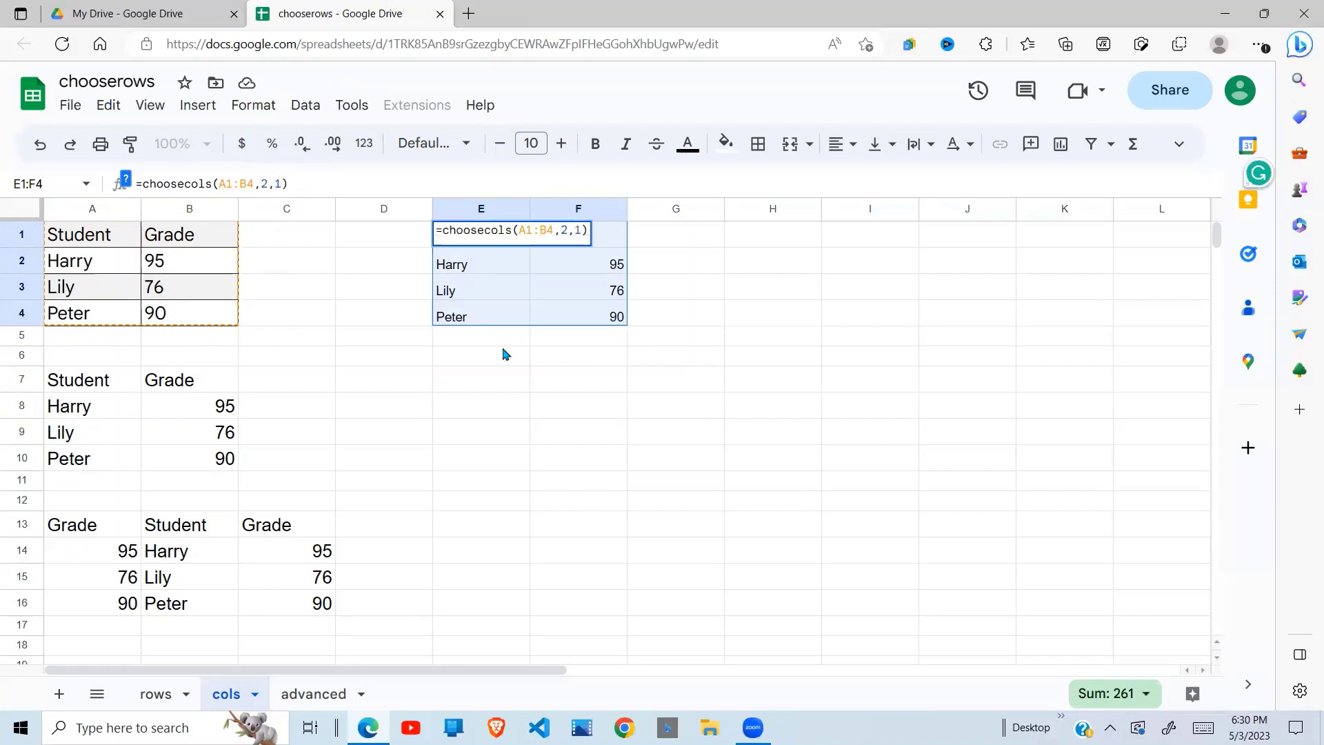
pyautogui.press('Return')
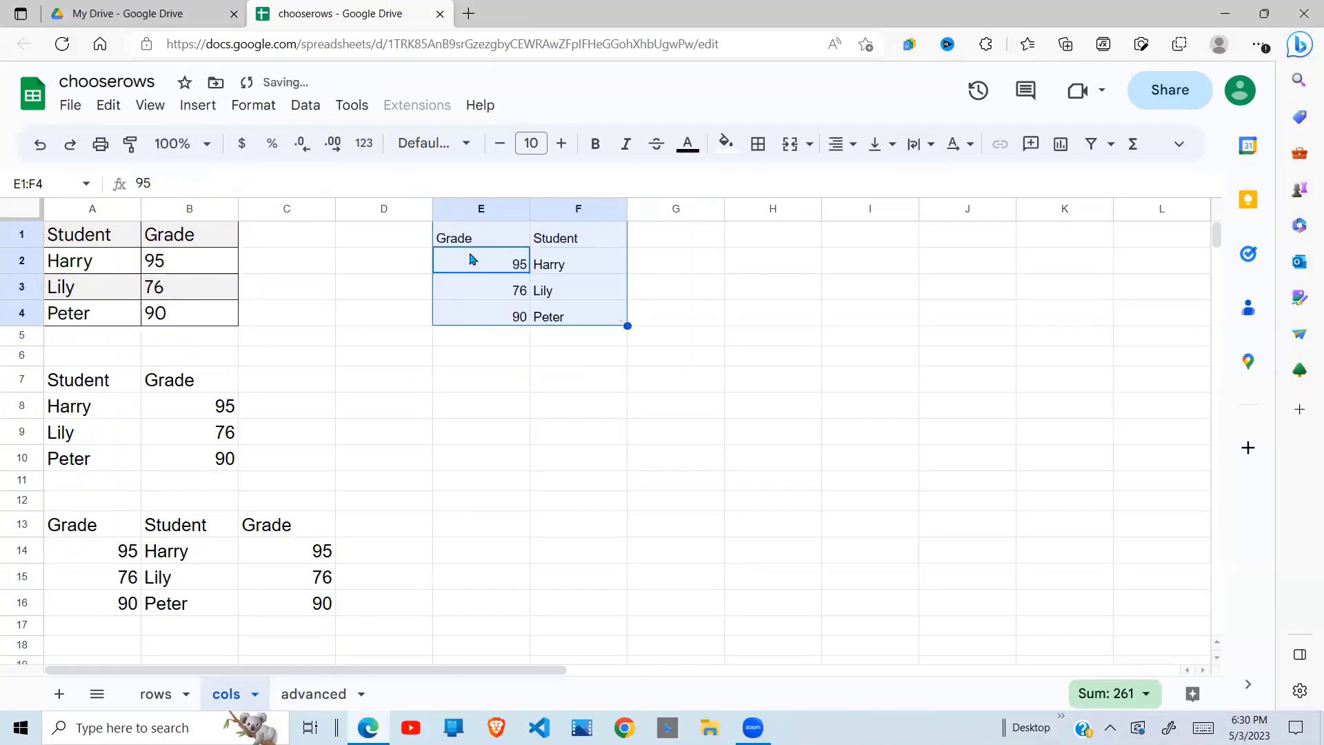
# - Compare the swapped output E1:F4 against the source table A1:B4
pyautogui.moveTo(468, 238); pyautogui.dragTo(596, 322)
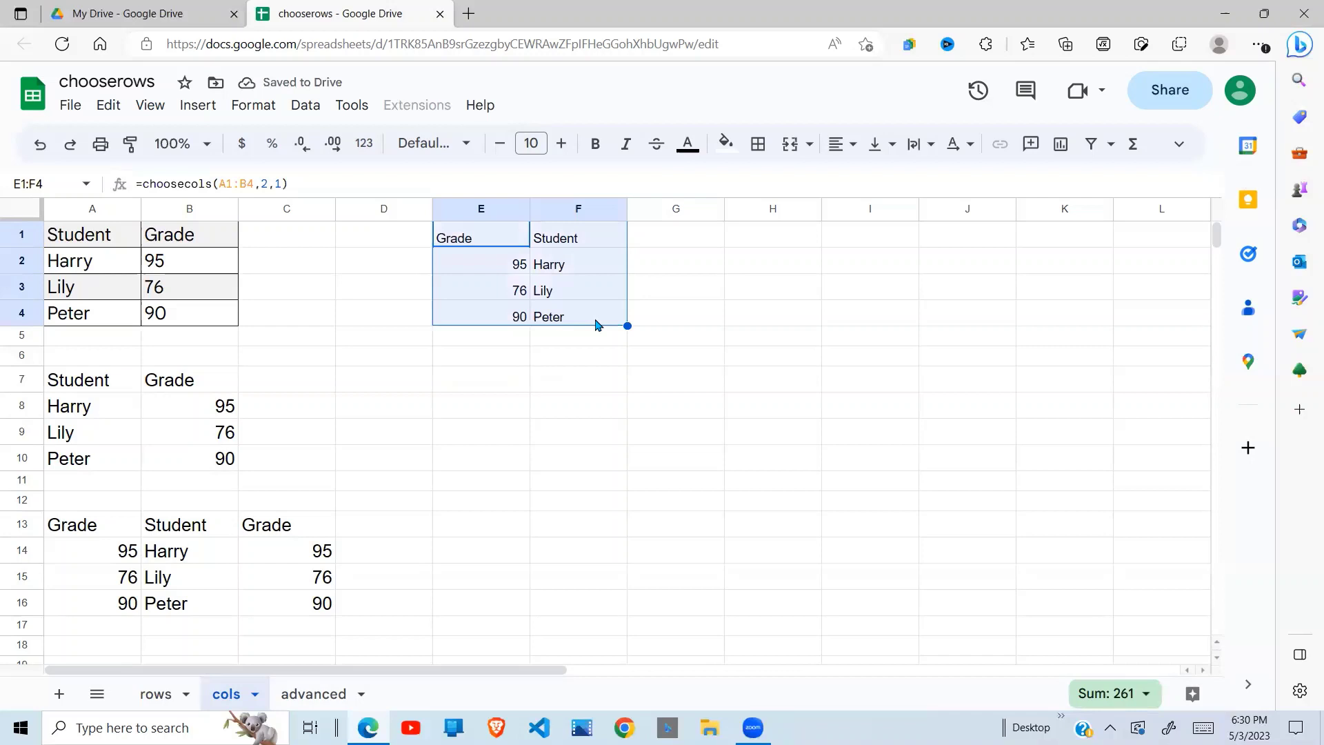
pyautogui.moveTo(126, 246); pyautogui.dragTo(198, 319)
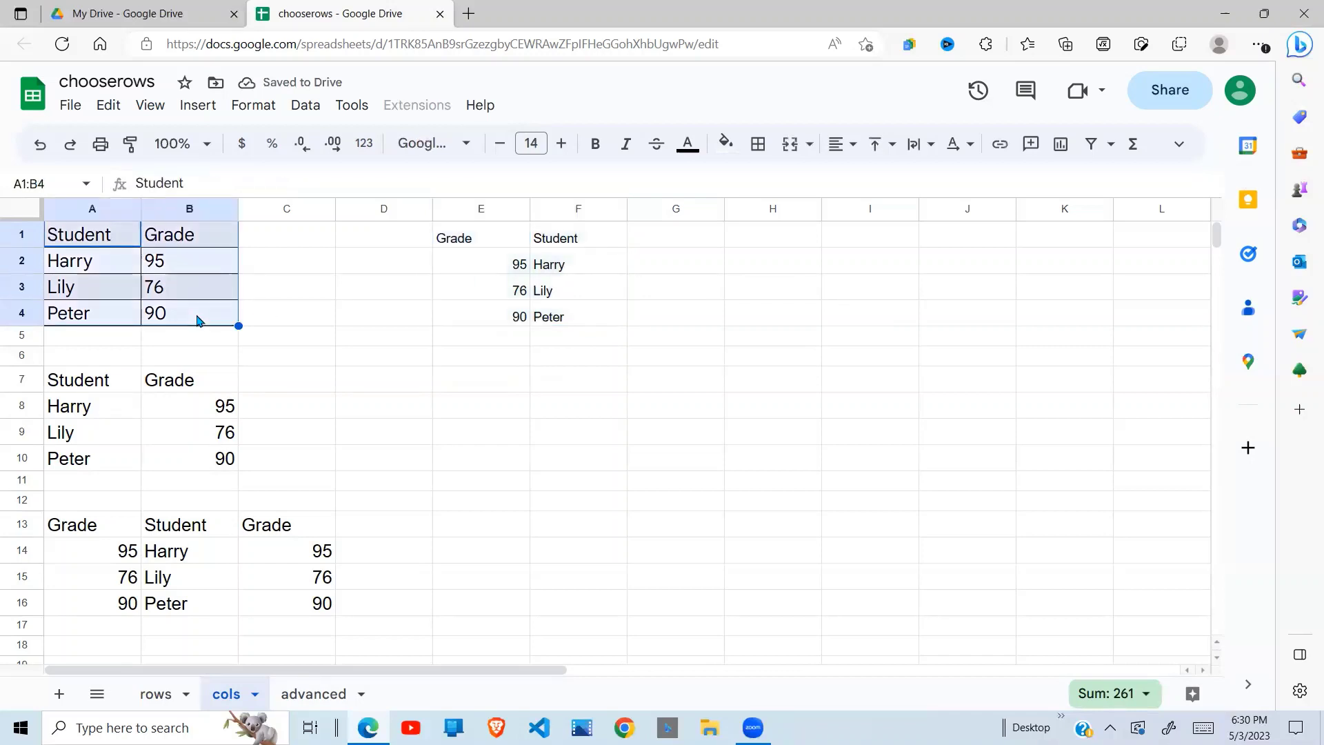
pyautogui.click(598, 350)
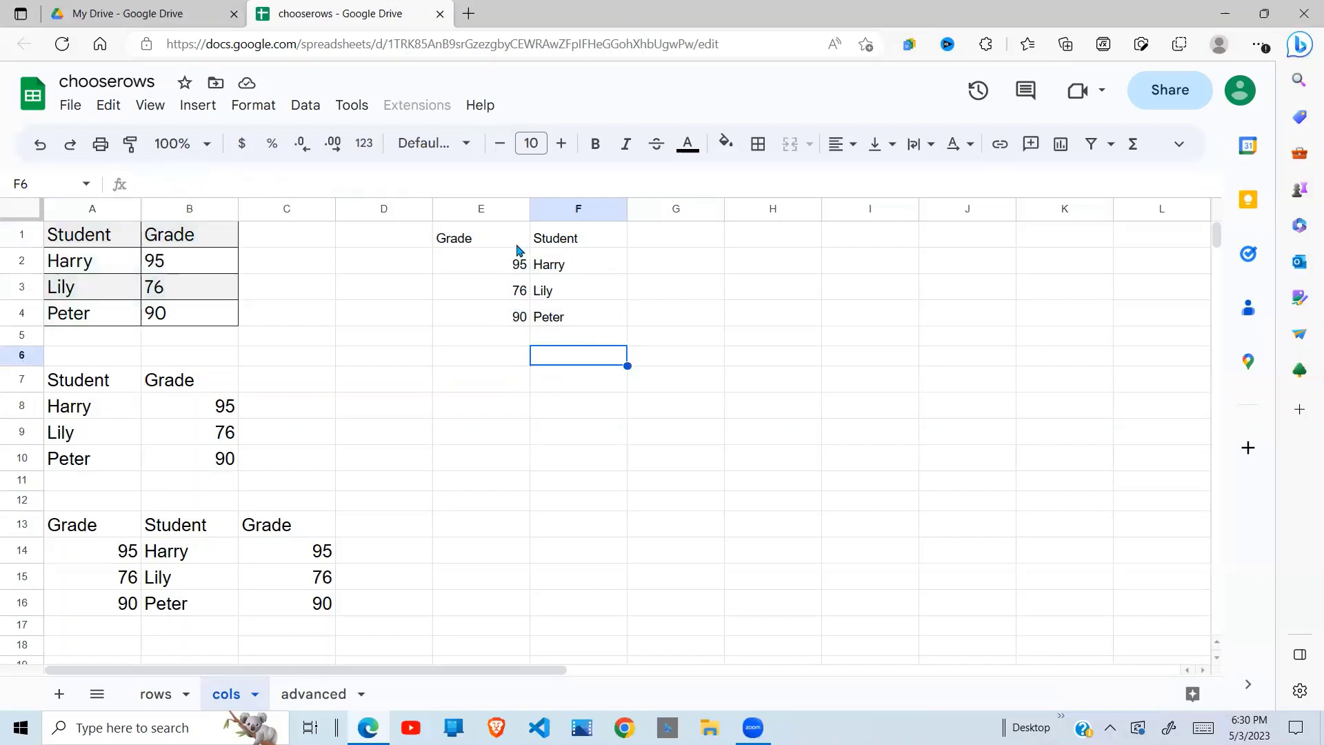
pyautogui.moveTo(514, 243); pyautogui.dragTo(585, 310)
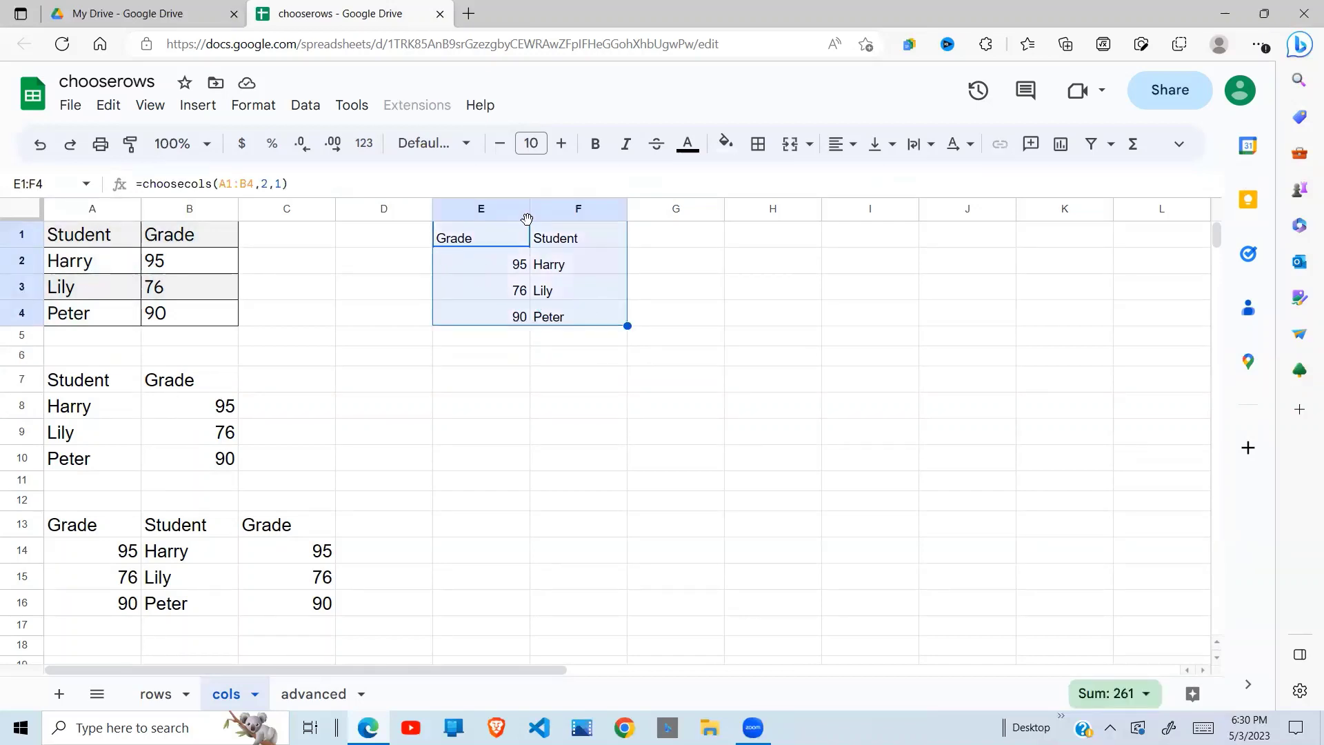
# - Try E1 as =choosecols(A1:B4,-1), then as column -2
pyautogui.click(285, 184)
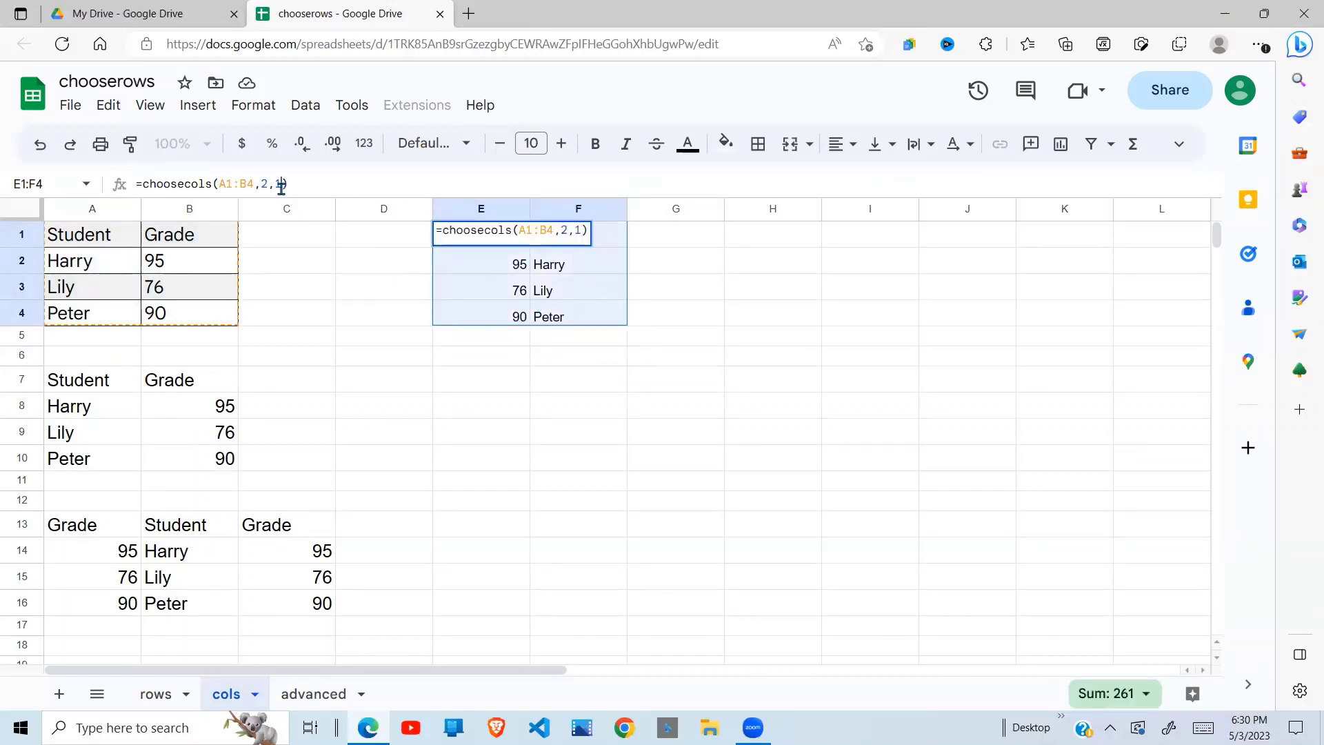
pyautogui.press('BackSpace')
pyautogui.press('BackSpace')
pyautogui.press('BackSpace')
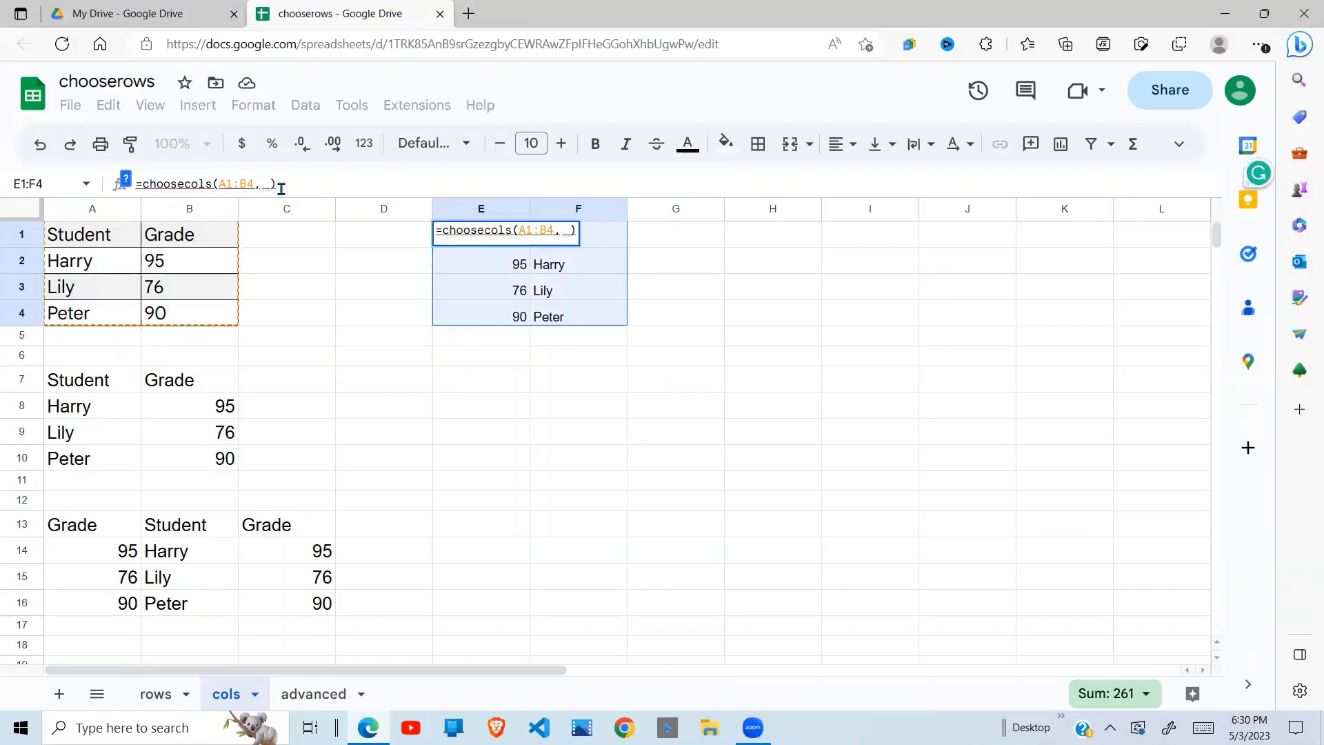
pyautogui.write('-1')
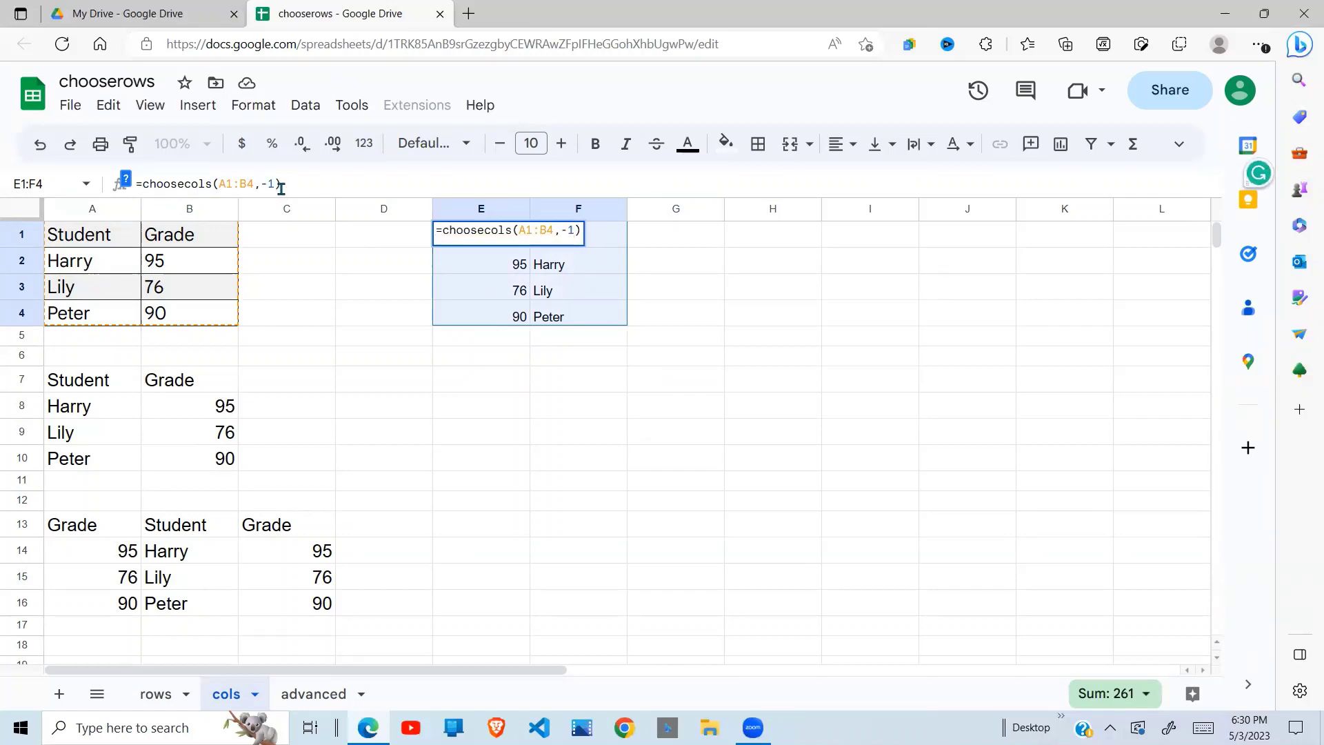
pyautogui.press('Return')
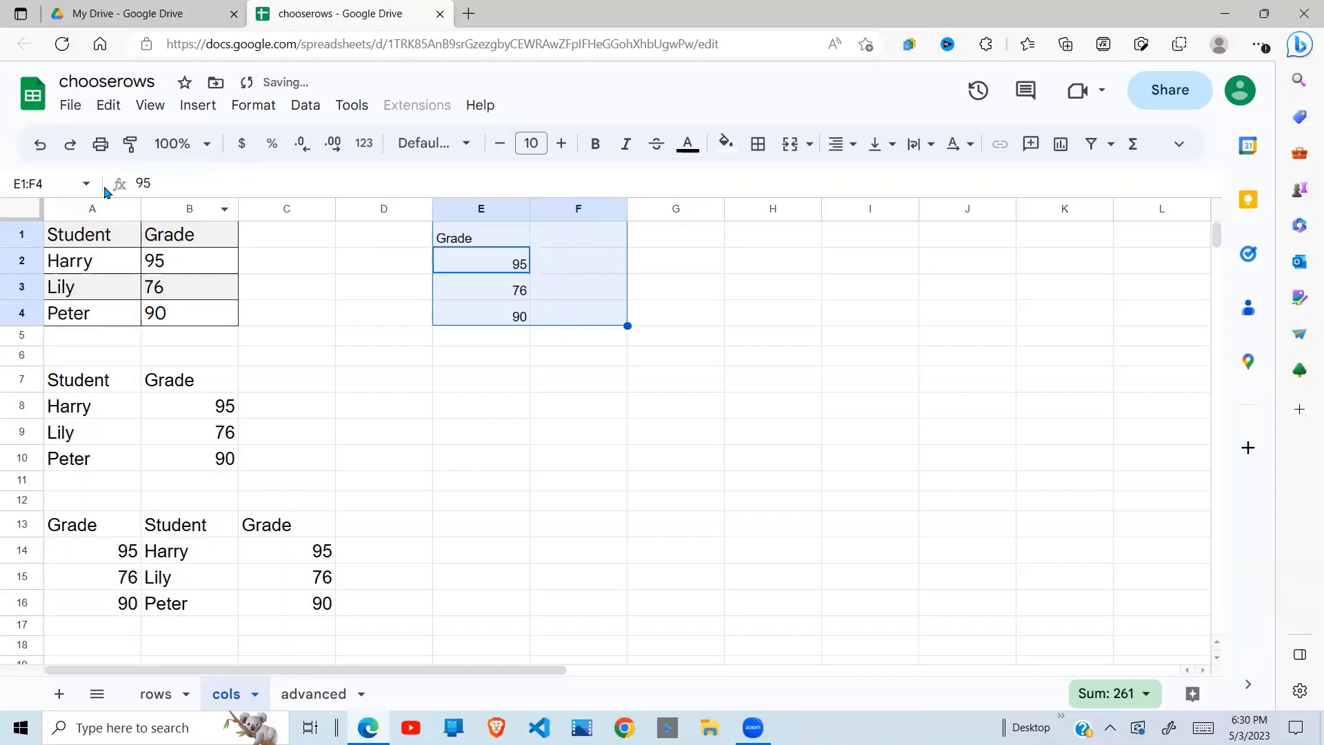
pyautogui.click(475, 241)
pyautogui.click(275, 186)
pyautogui.press('BackSpace')
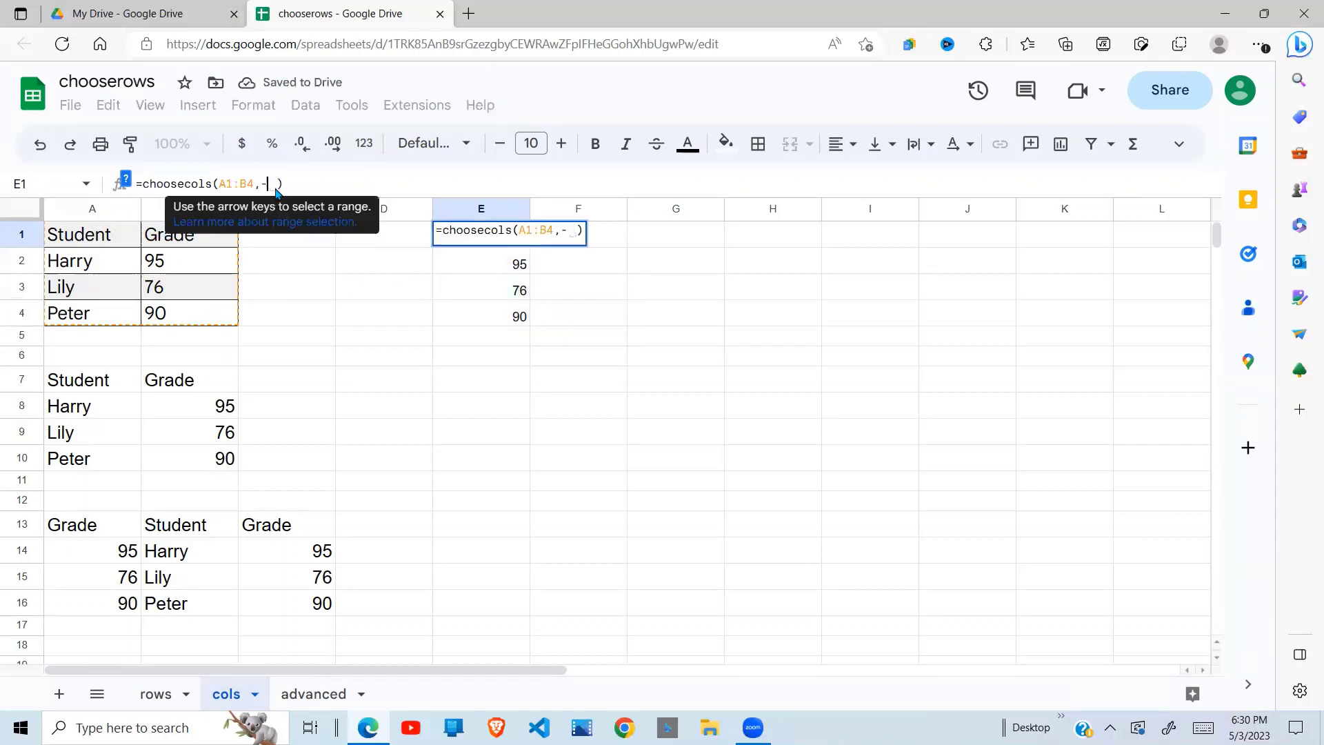
pyautogui.write('2')
pyautogui.press('Return')
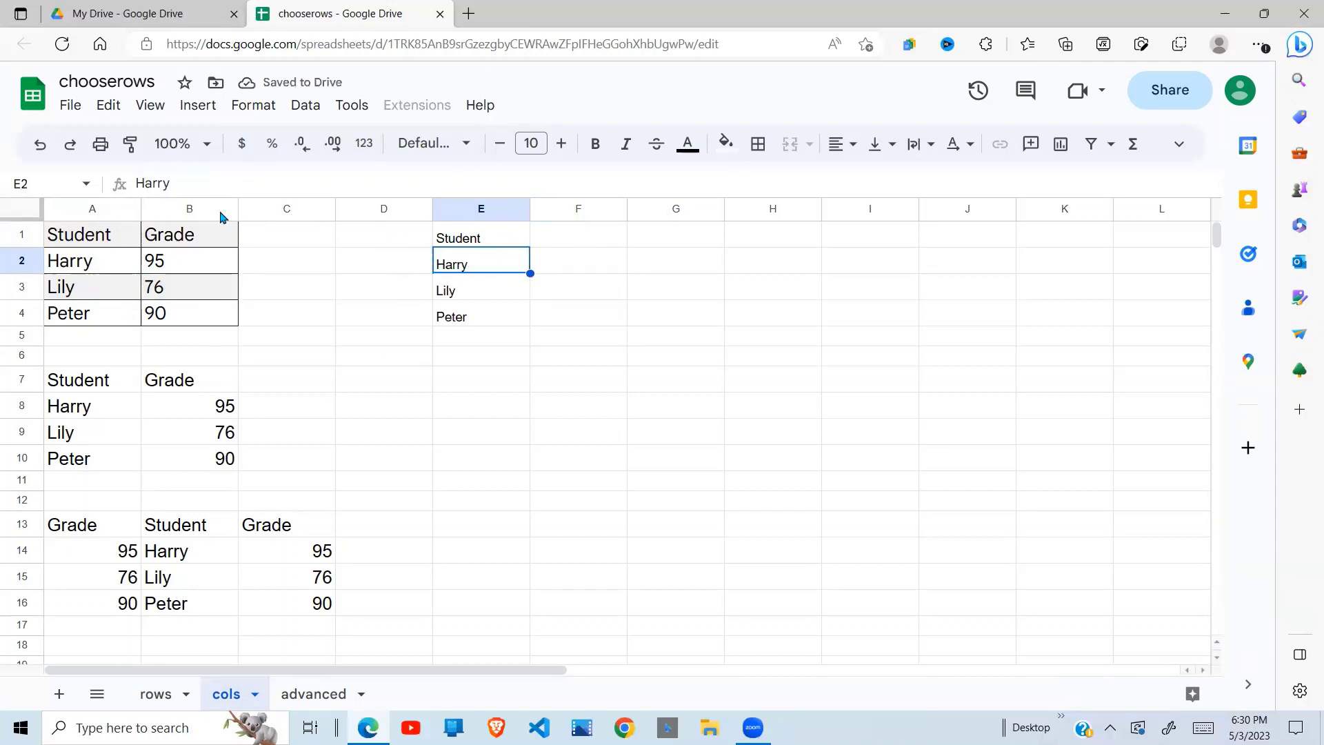
# - Change the columns to 2,2,2,2 and select the four Grade columns E1:H4
pyautogui.click(475, 240)
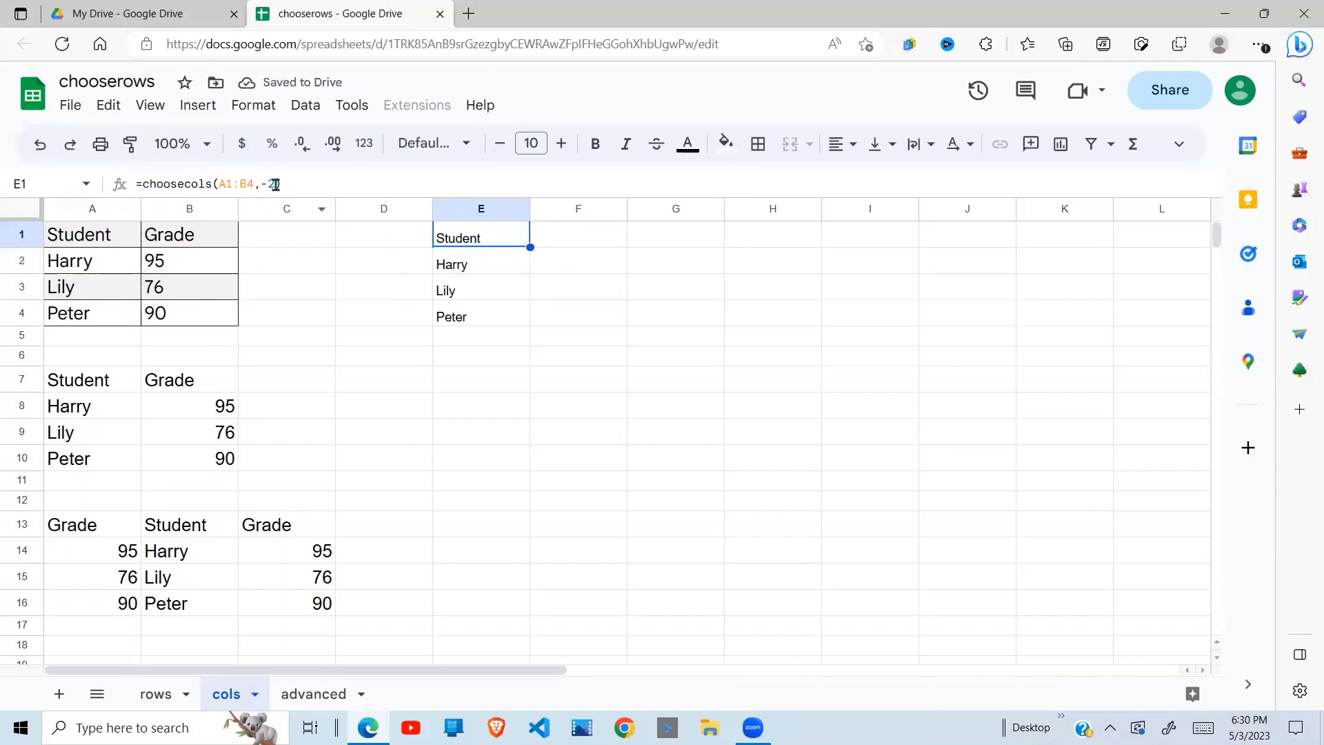
pyautogui.click(275, 185)
pyautogui.press('BackSpace')
pyautogui.write('2,2,2')
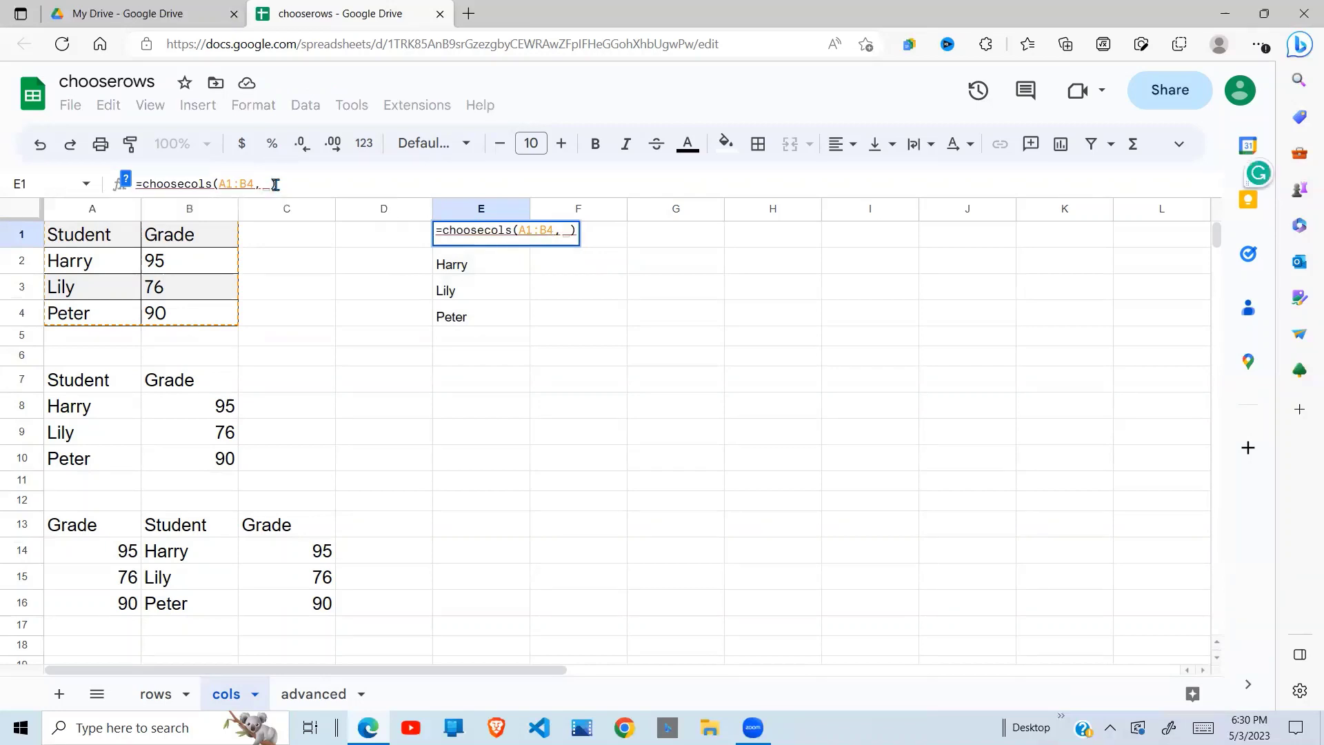
pyautogui.write(',')
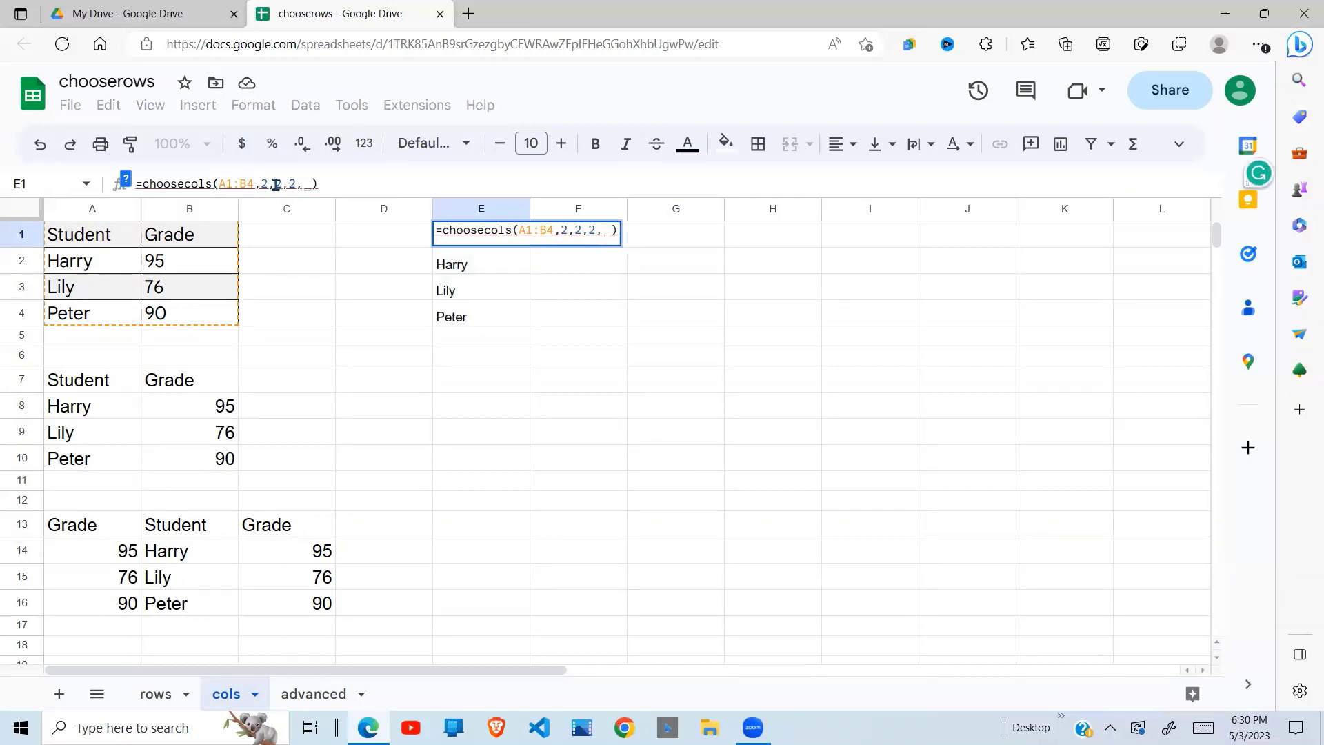
pyautogui.write('2')
pyautogui.press('Return')
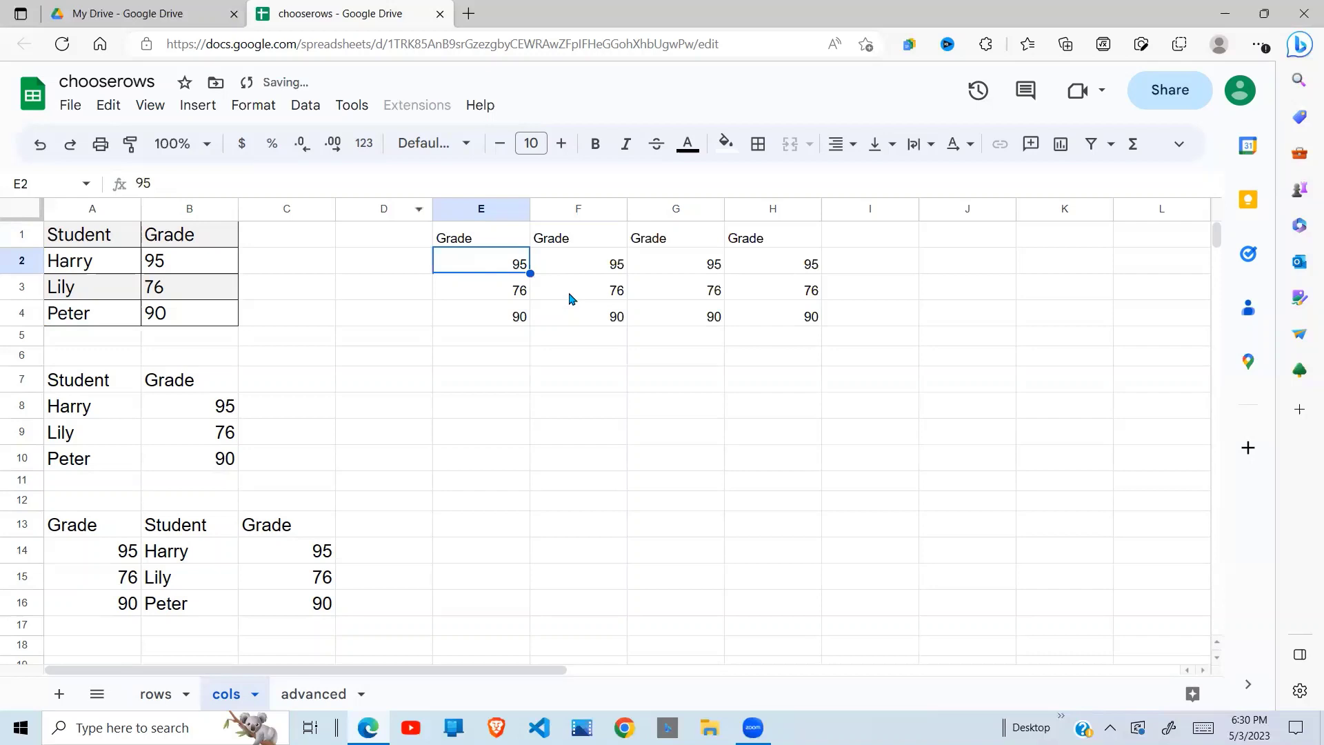
pyautogui.click(570, 298)
pyautogui.moveTo(479, 239); pyautogui.dragTo(798, 324)
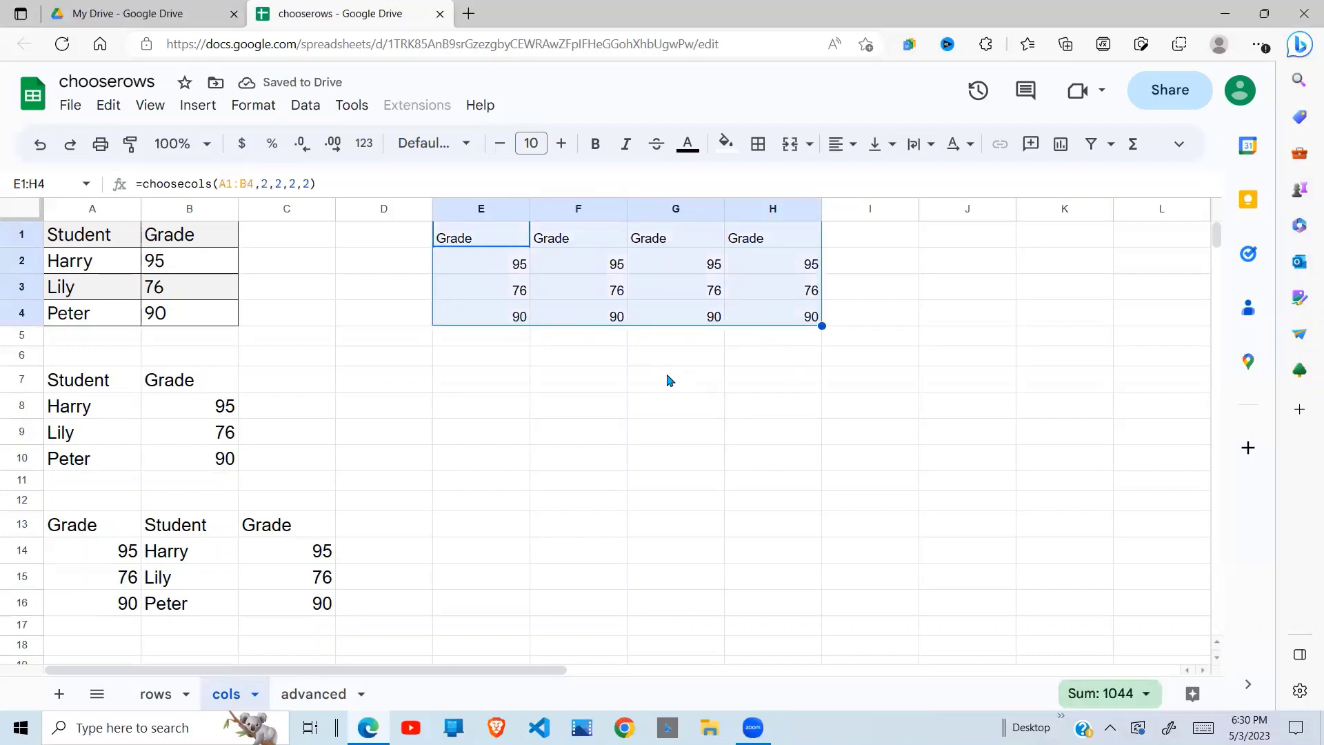
pyautogui.click(571, 411)
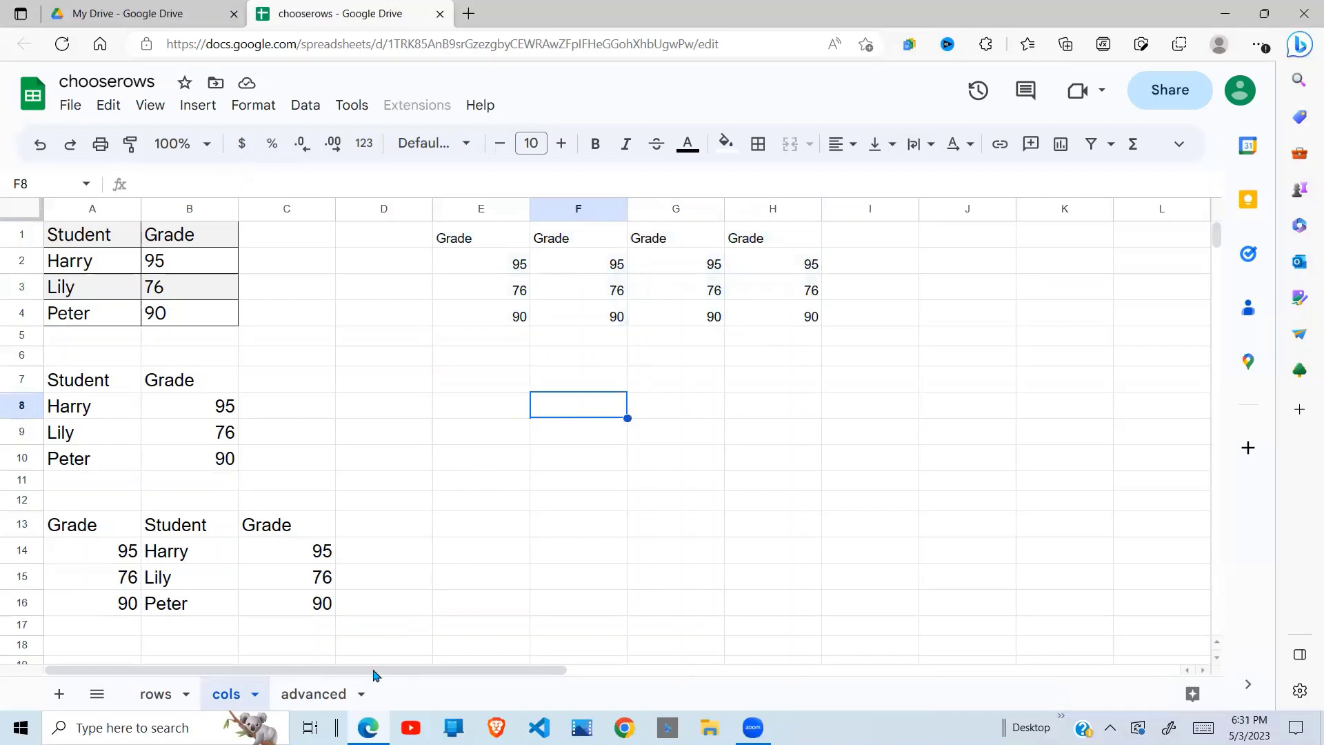
# - On the advanced sheet, pick 113 in the E8 dropdown and inspect the lookup result and formula
pyautogui.click(323, 693)
pyautogui.click(484, 514)
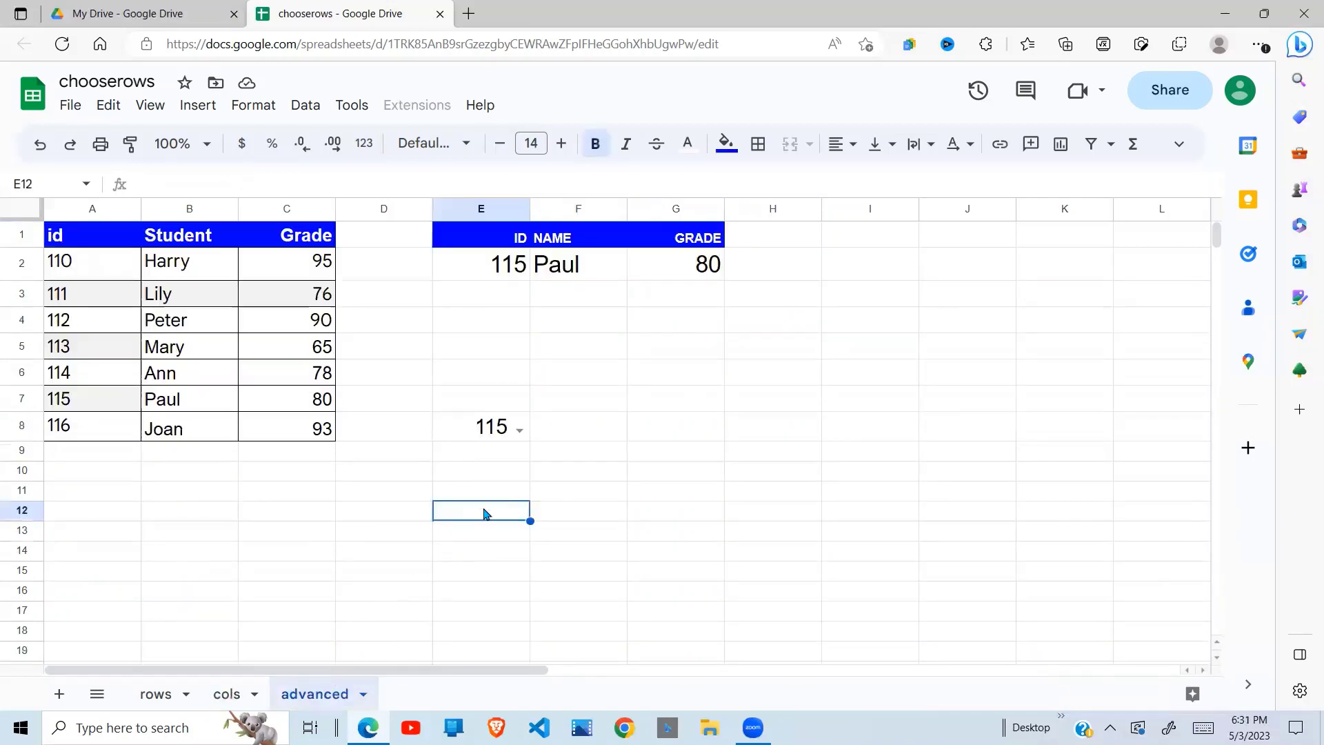
pyautogui.click(515, 426)
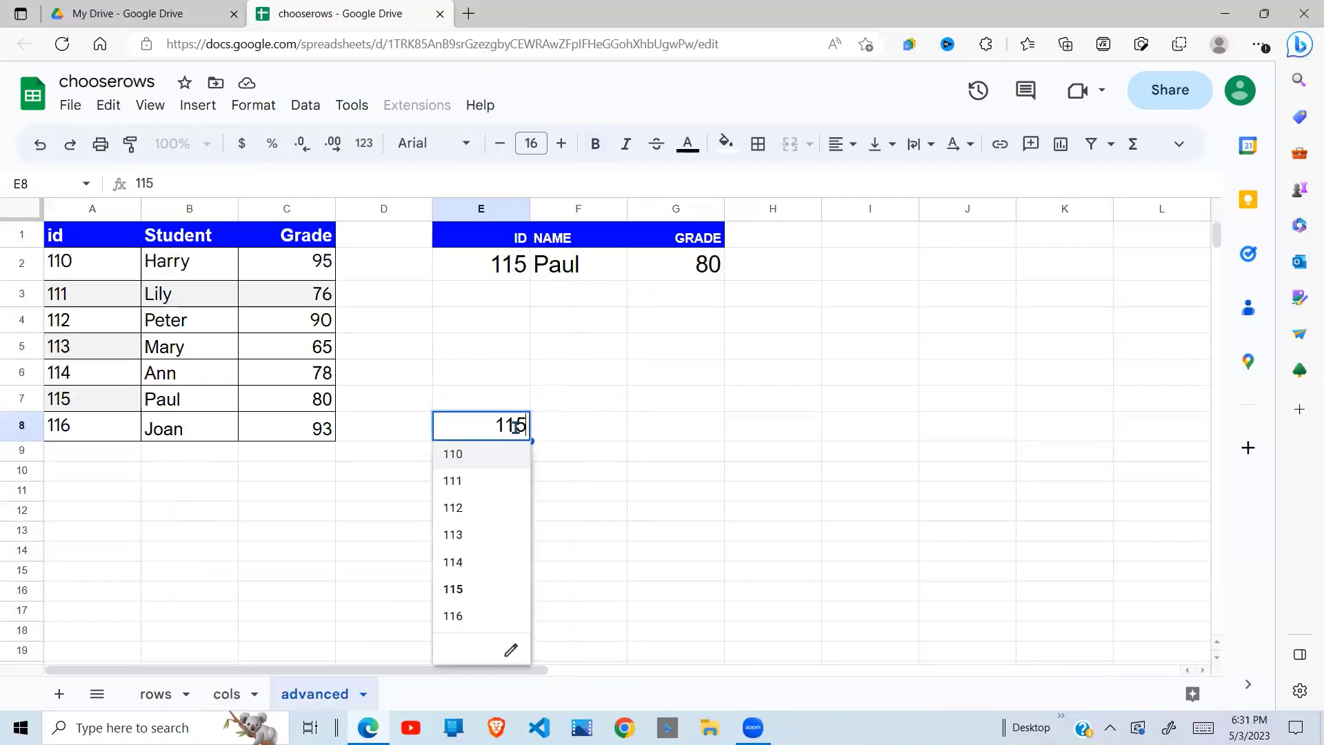
pyautogui.click(501, 534)
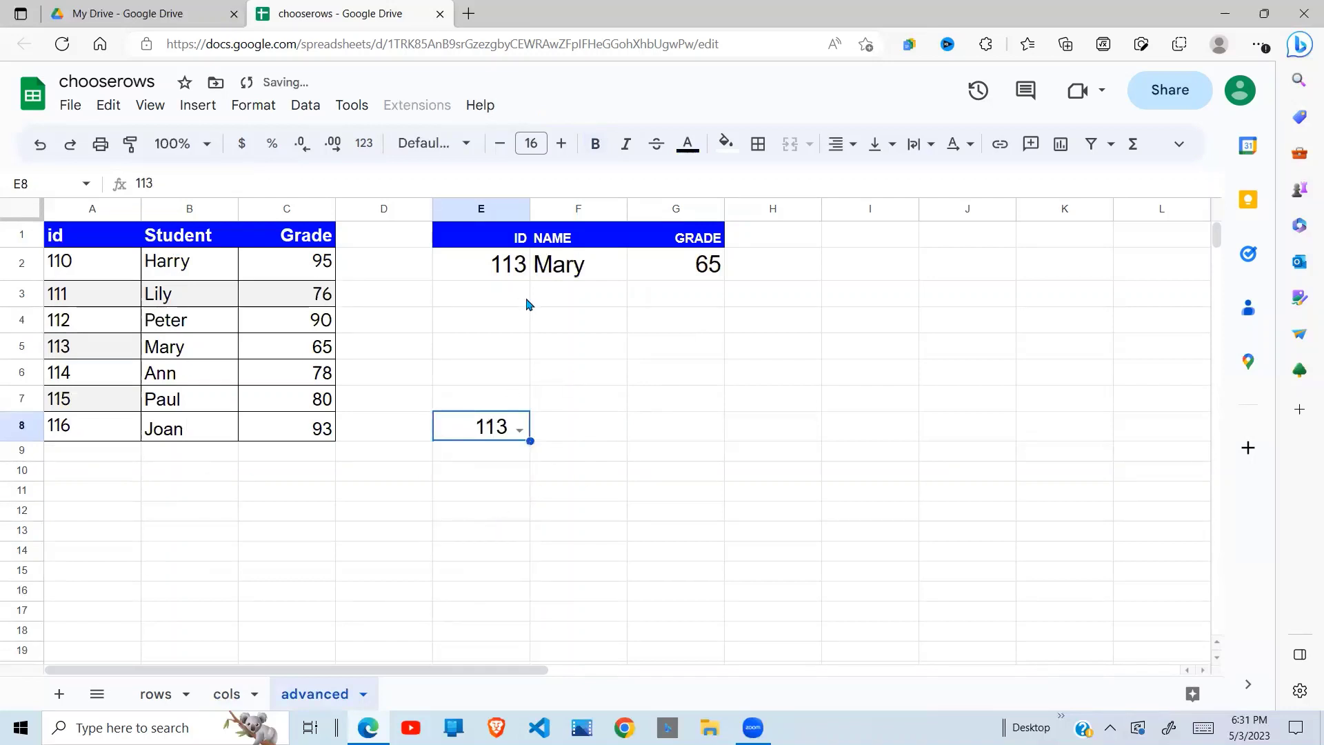
pyautogui.moveTo(488, 274); pyautogui.dragTo(718, 263)
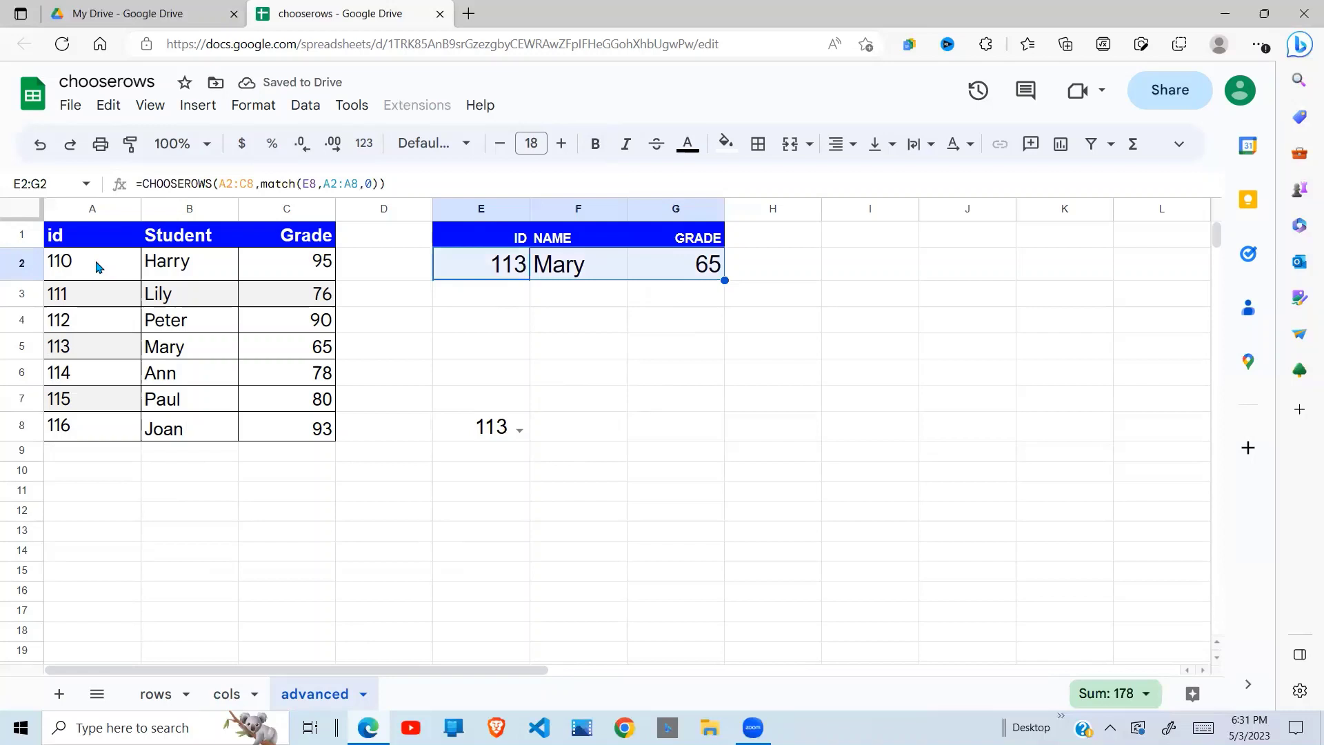
pyautogui.moveTo(76, 265); pyautogui.dragTo(316, 424)
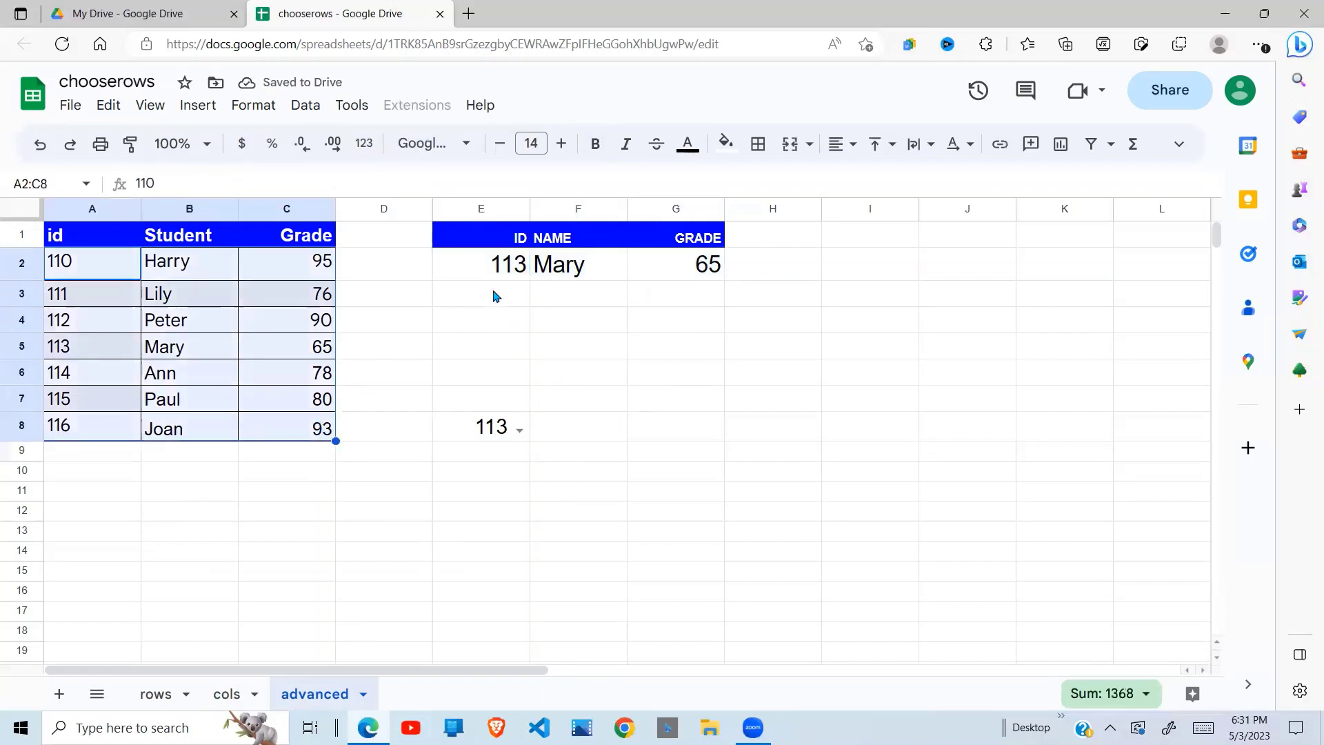
pyautogui.click(489, 269)
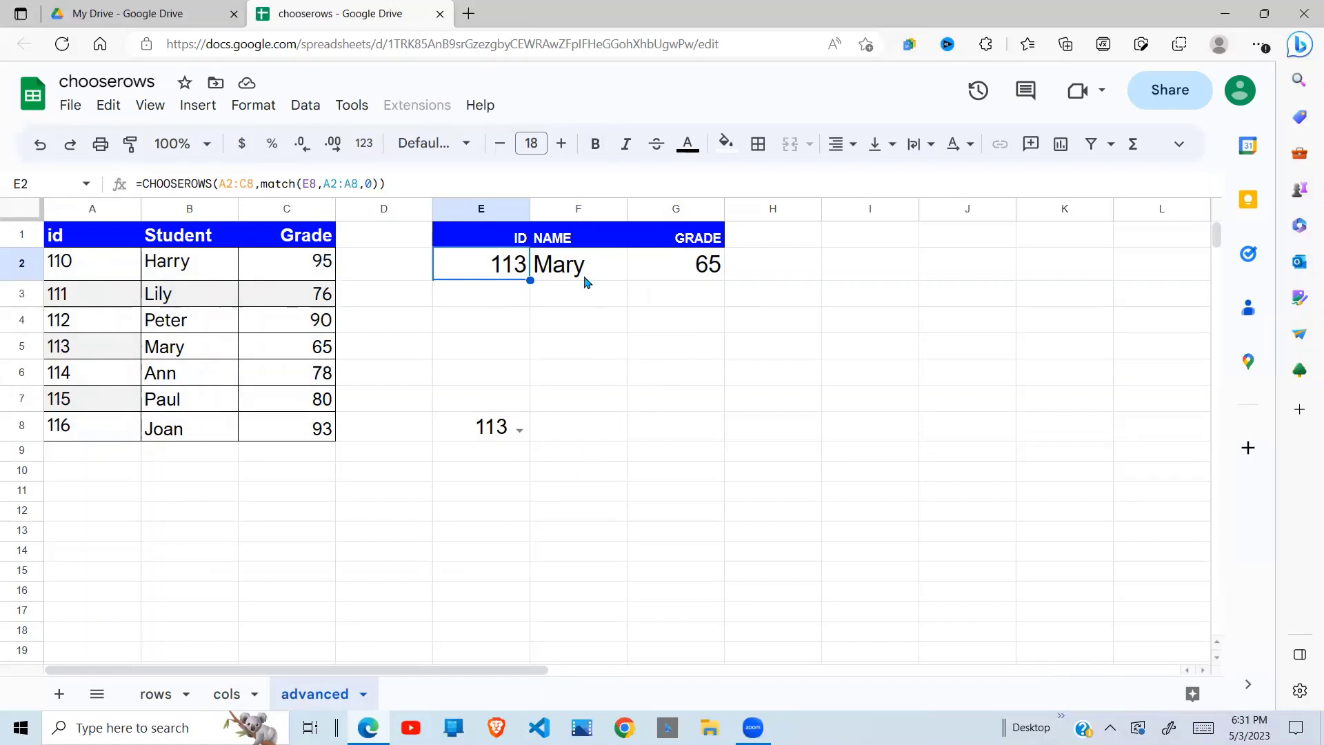
# - Switch the E8 dropdown to 114 and view E2's lookup formula
pyautogui.click(519, 431)
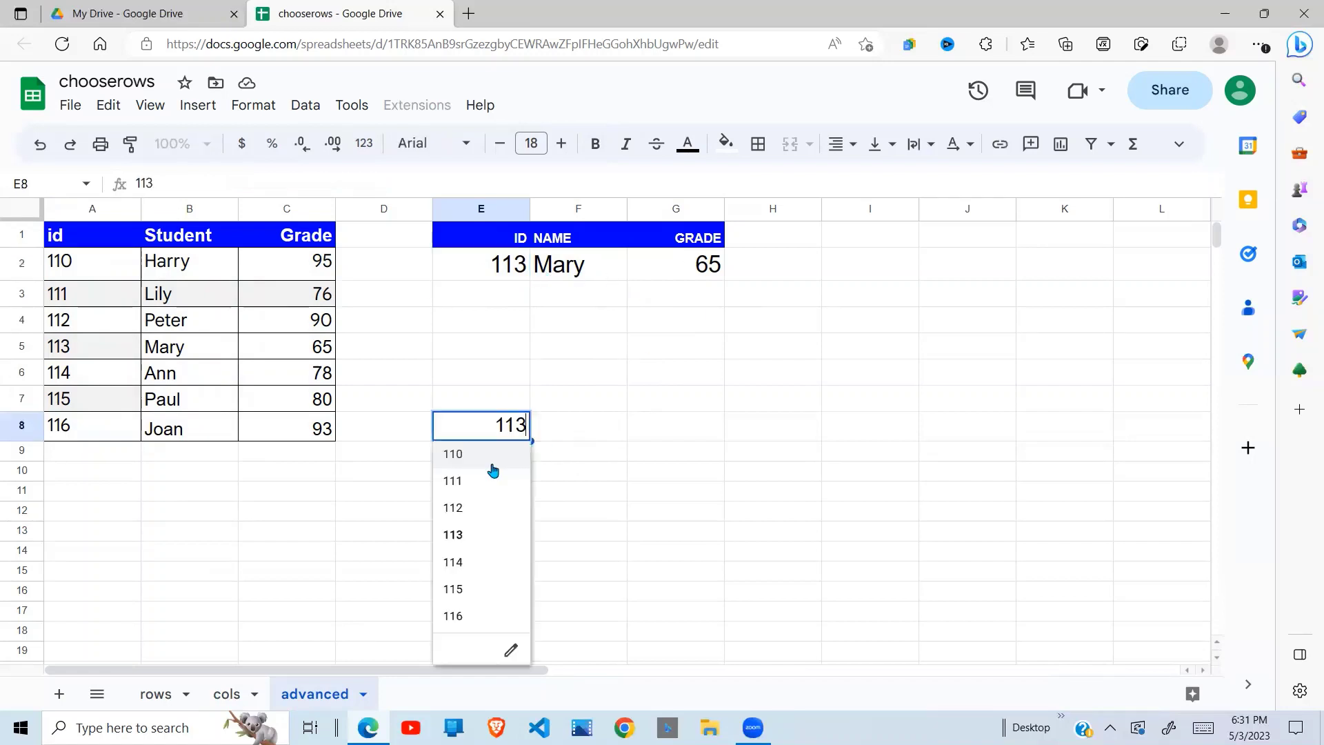
pyautogui.click(479, 559)
pyautogui.click(612, 348)
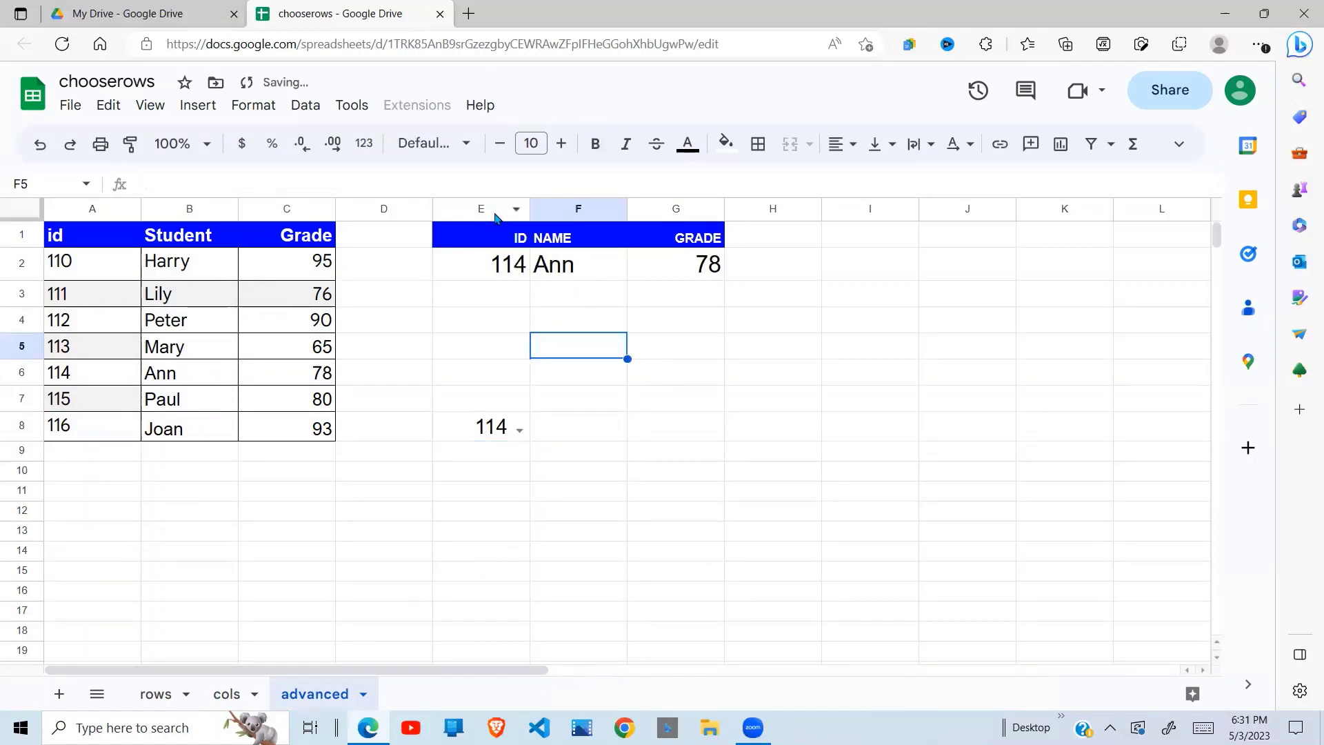
pyautogui.click(475, 261)
# - Clear E2 and enter =chooserows(A2:C8,1), returning 110, Harry and 95
pyautogui.press('Delete')
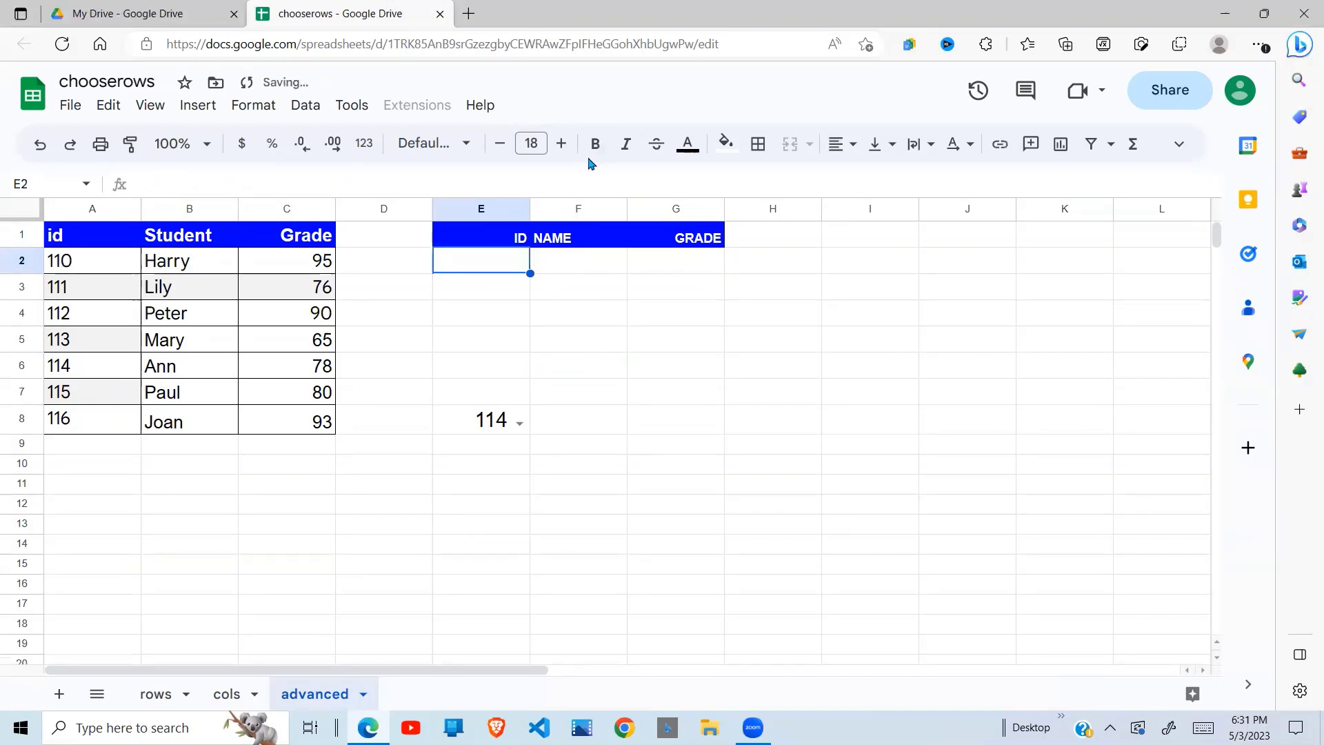
pyautogui.write('h')
pyautogui.press('BackSpace')
pyautogui.write('=')
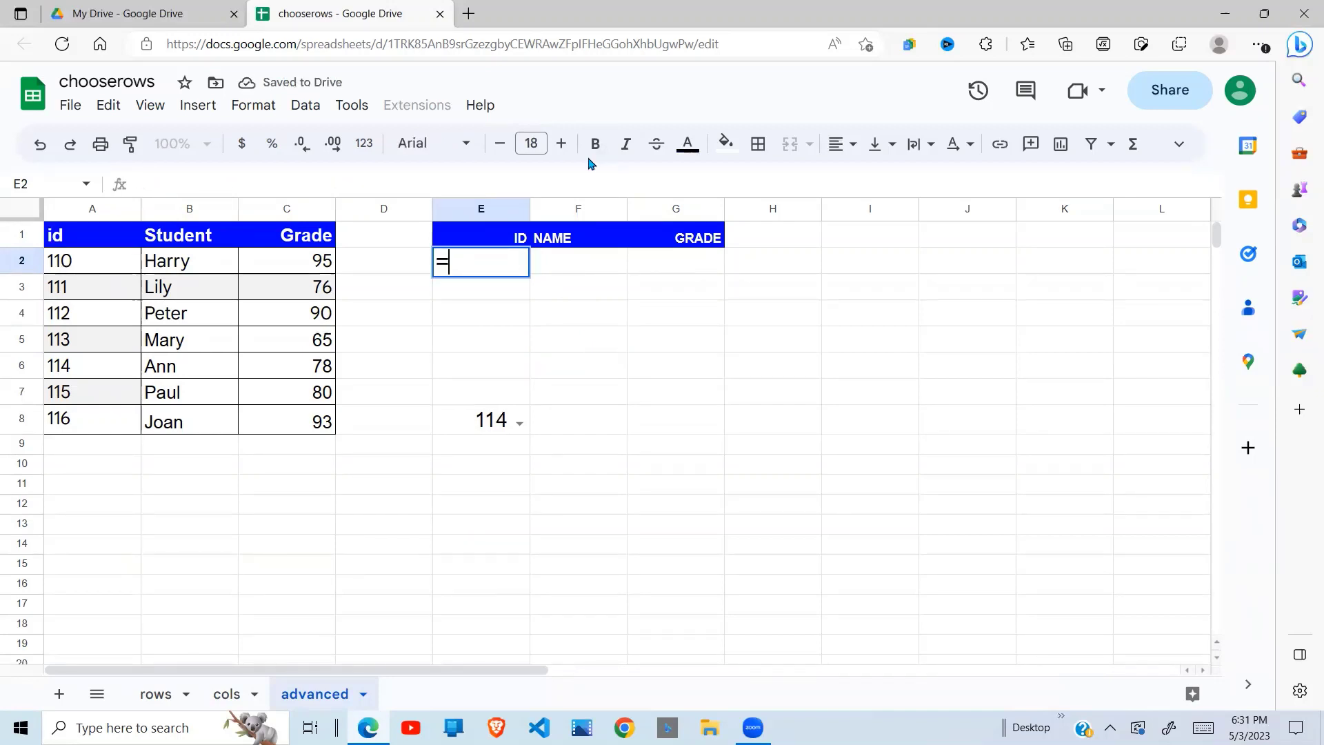
pyautogui.write('choose')
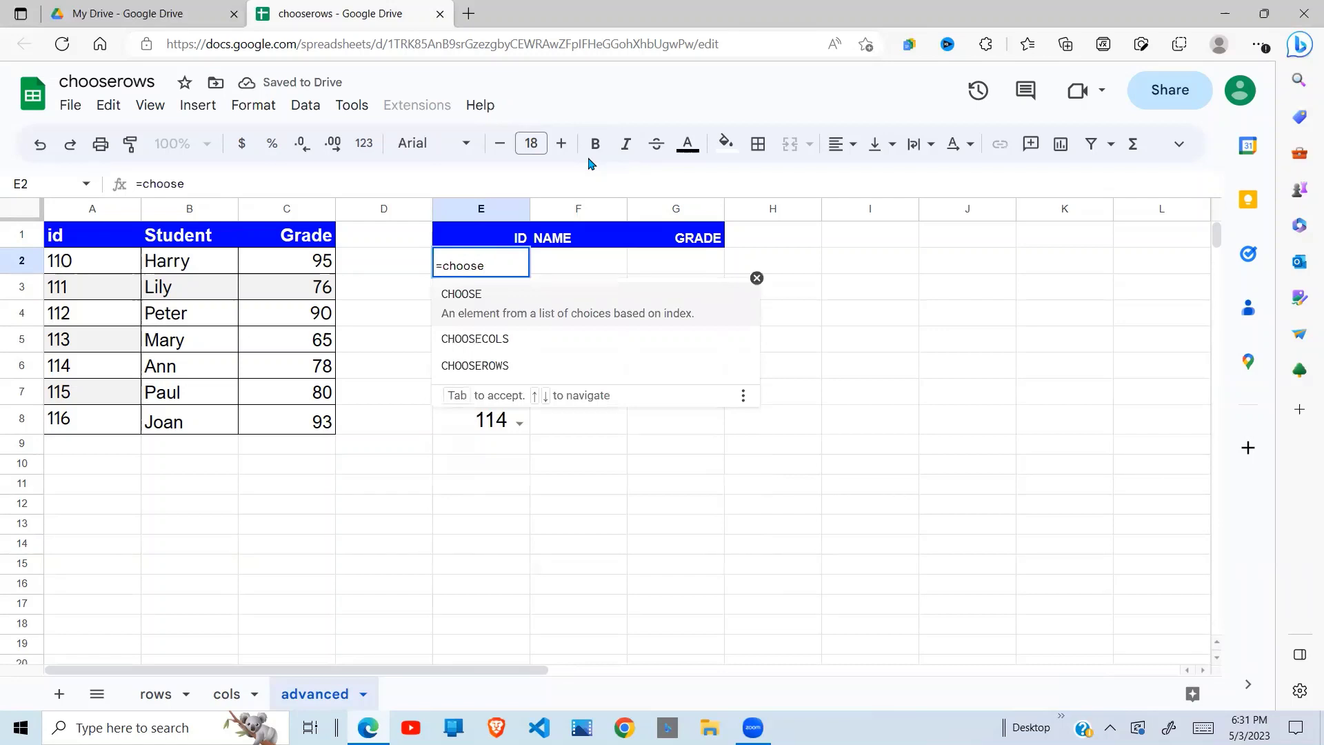
pyautogui.write('ro')
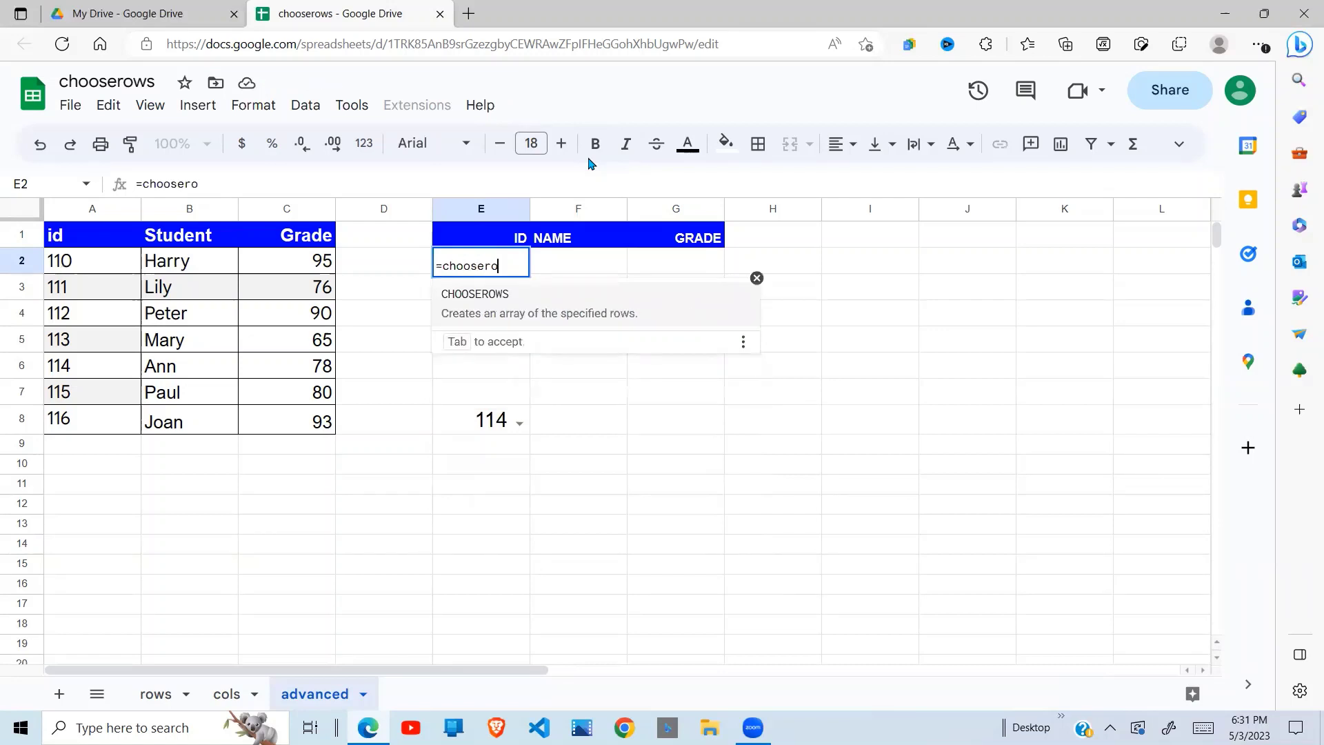
pyautogui.write('ws(')
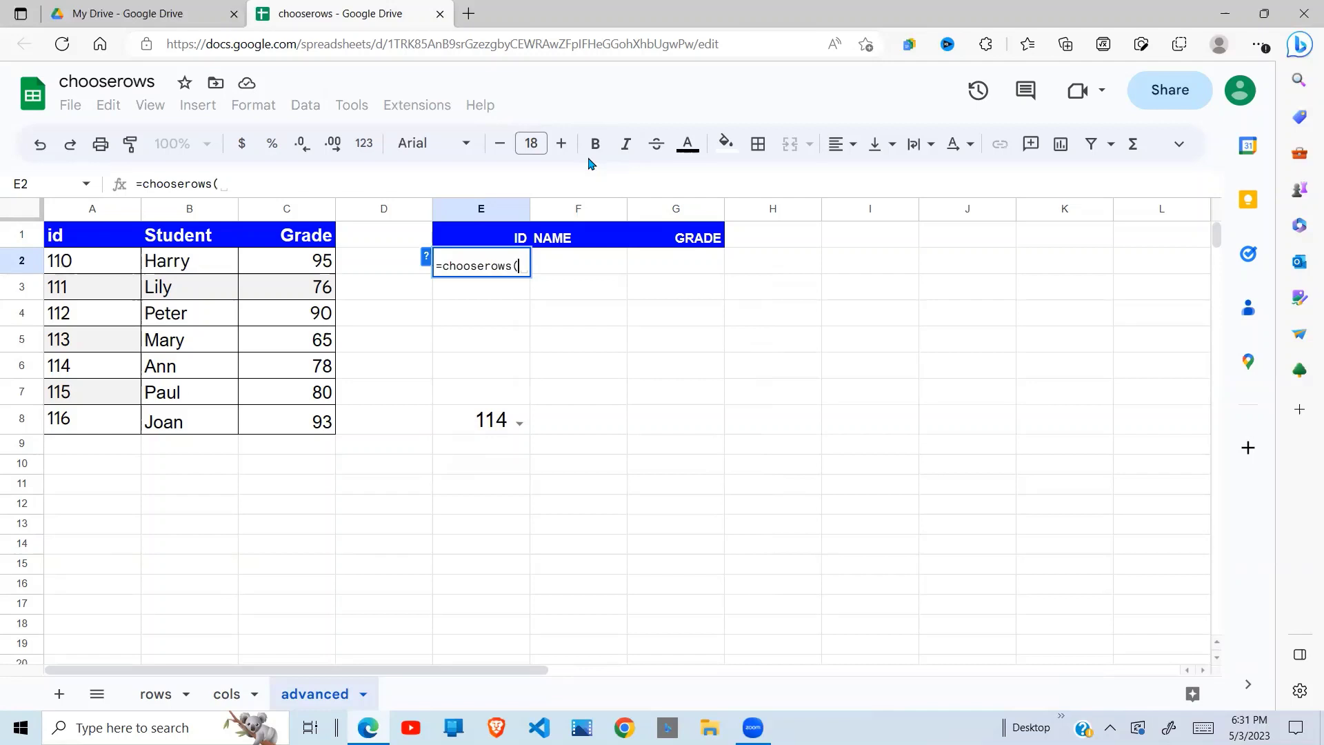
pyautogui.moveTo(104, 266); pyautogui.dragTo(300, 421)
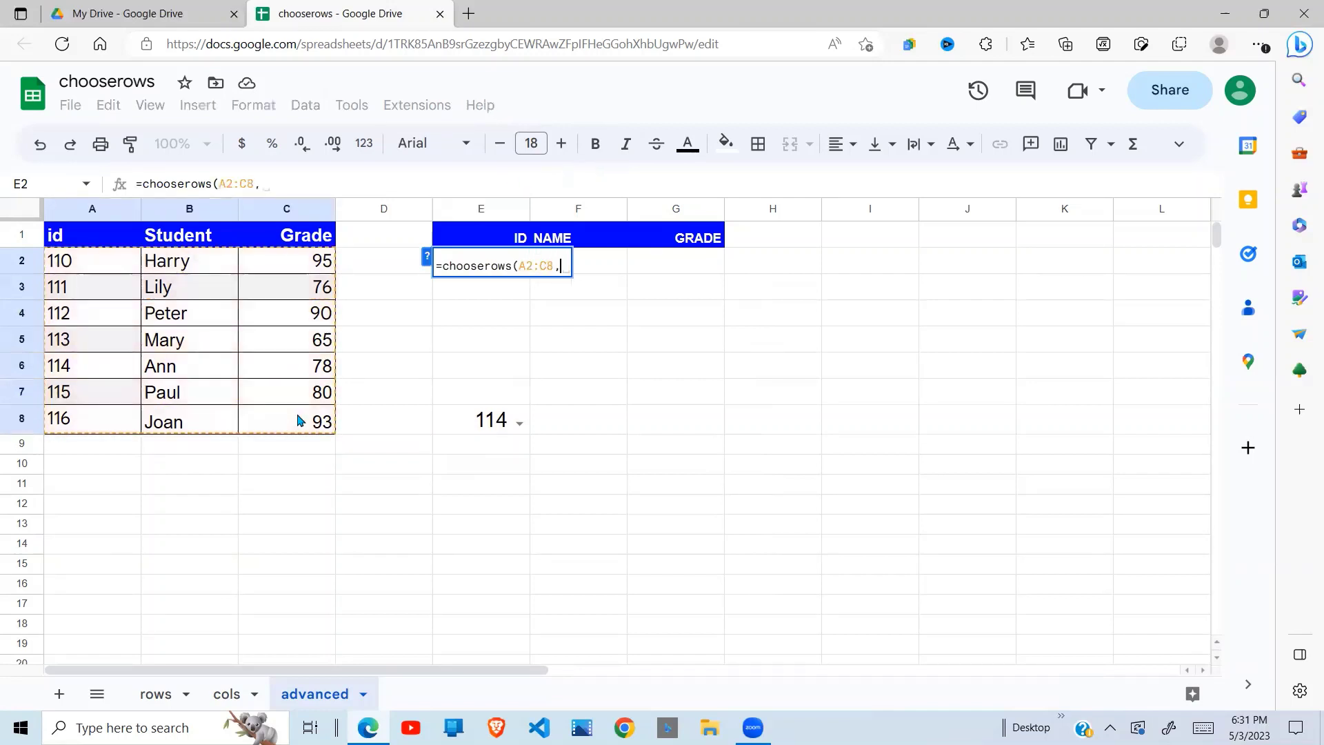
pyautogui.write(',')
pyautogui.write('1)')
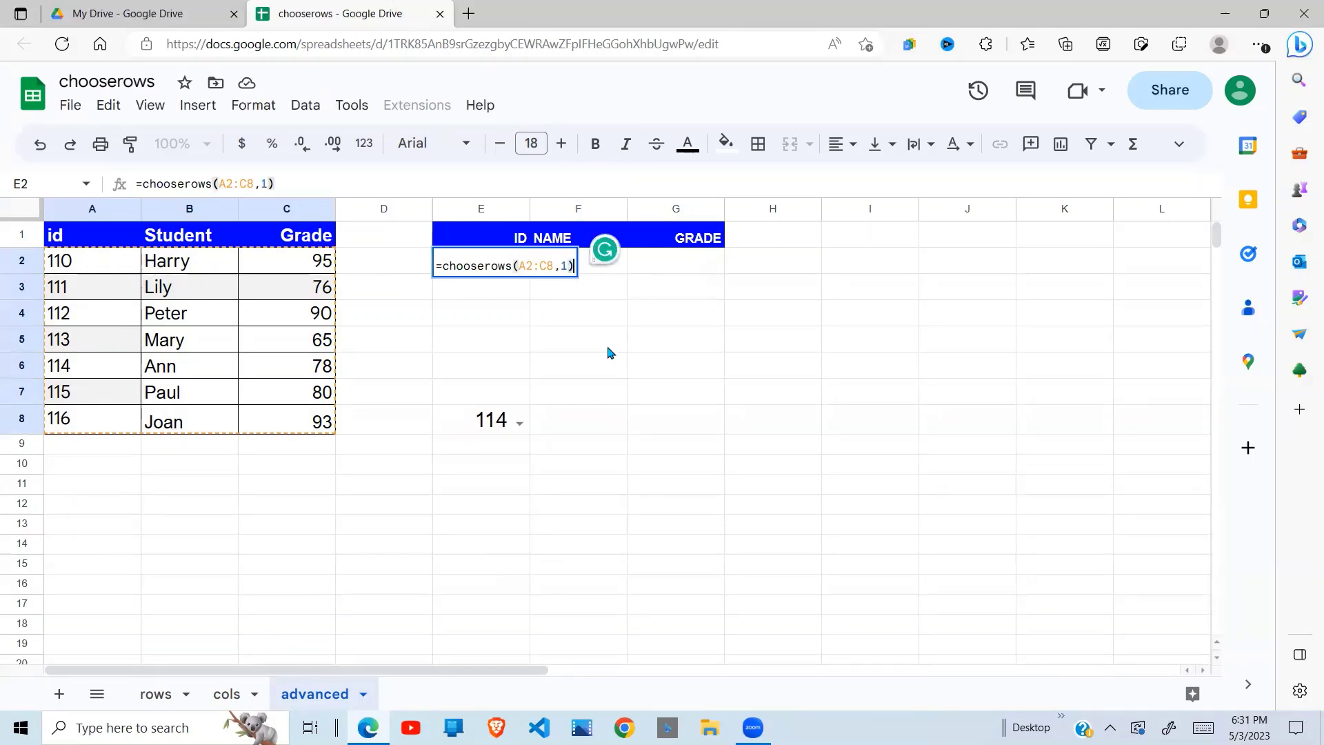
pyautogui.press('Return')
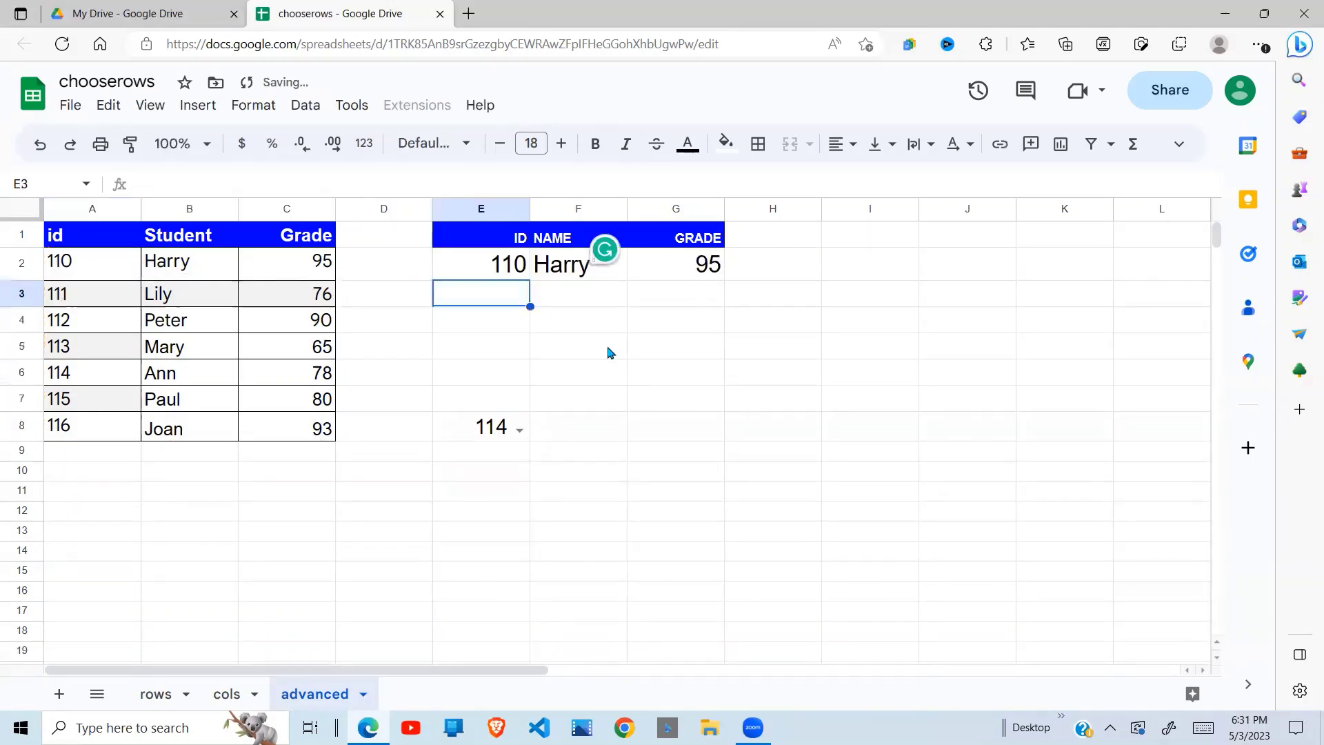
# - Inspect E2's current CHOOSEROWS formula and the spilled grade in G2
pyautogui.click(523, 275)
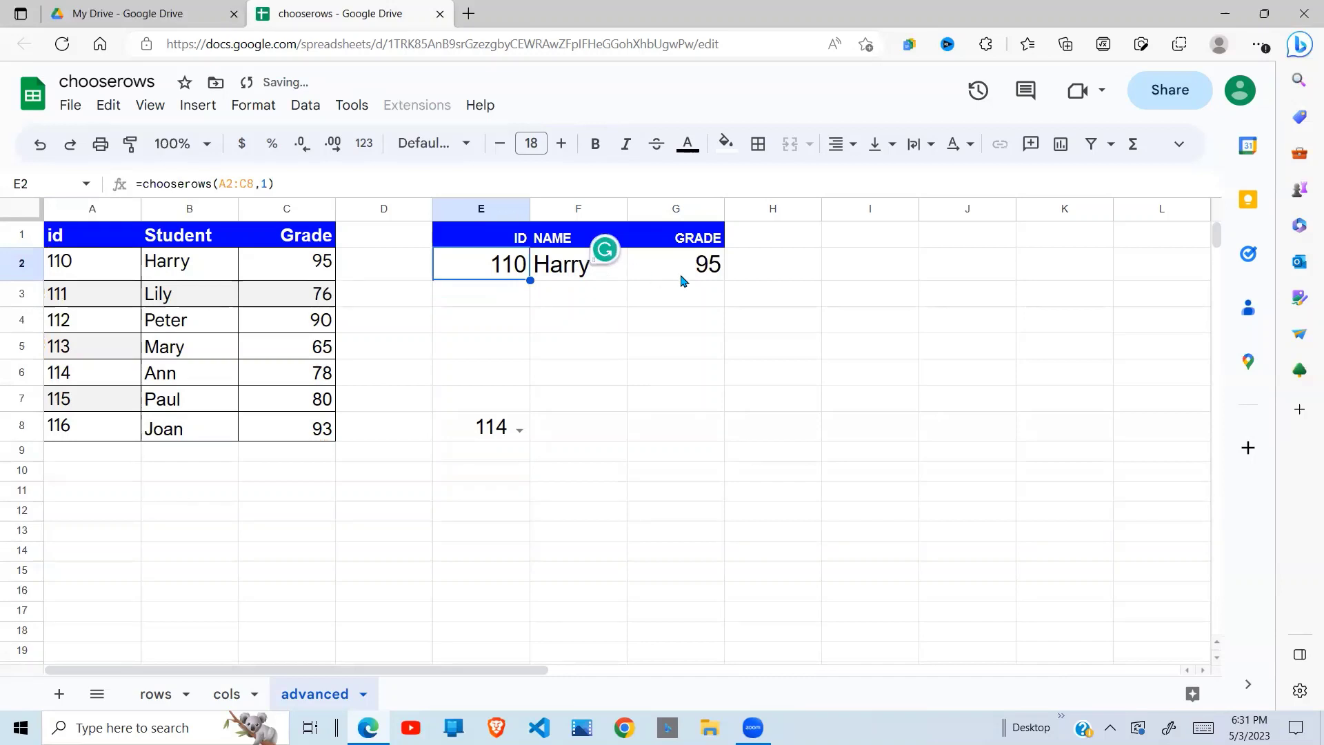
pyautogui.click(681, 277)
pyautogui.click(471, 292)
pyautogui.click(524, 275)
# - Replace the fixed row 1 in E2's formula with match(E8,A2:A8,0) to look up E8's id
pyautogui.click(268, 185)
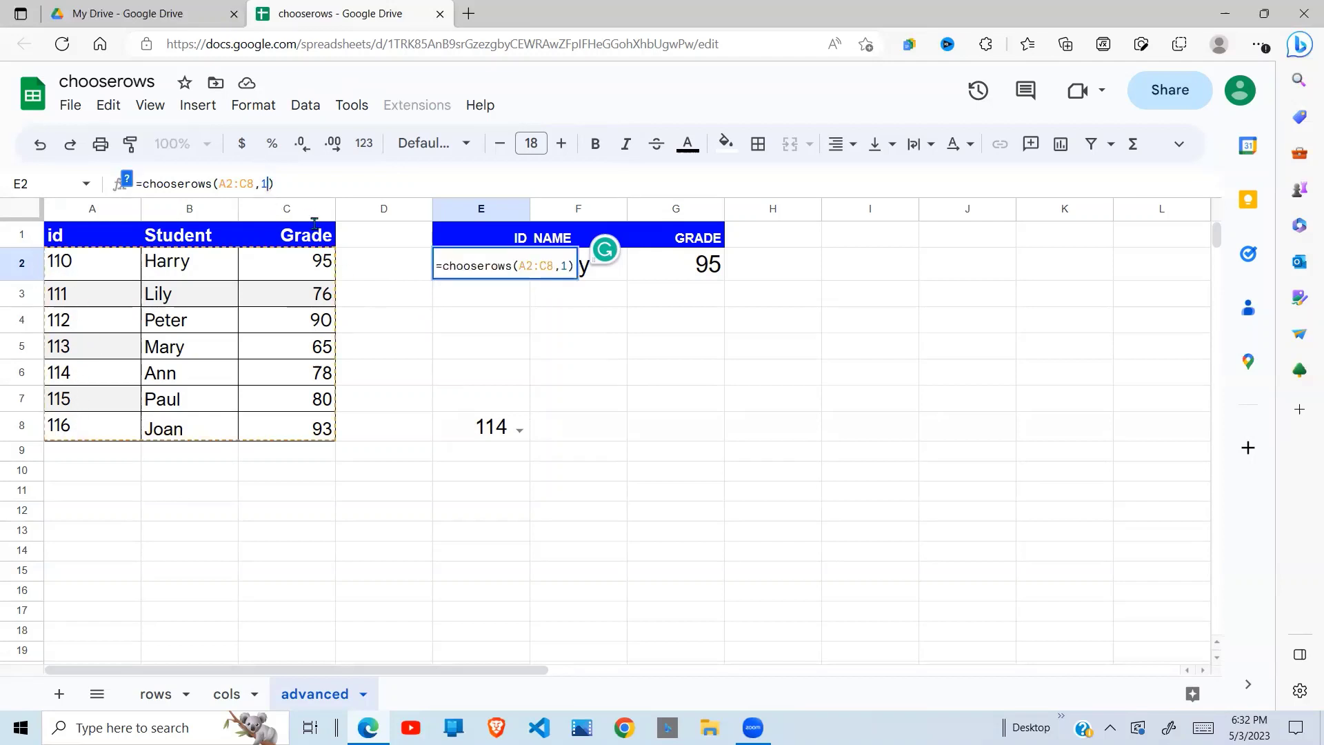
pyautogui.press('BackSpace')
pyautogui.write('match')
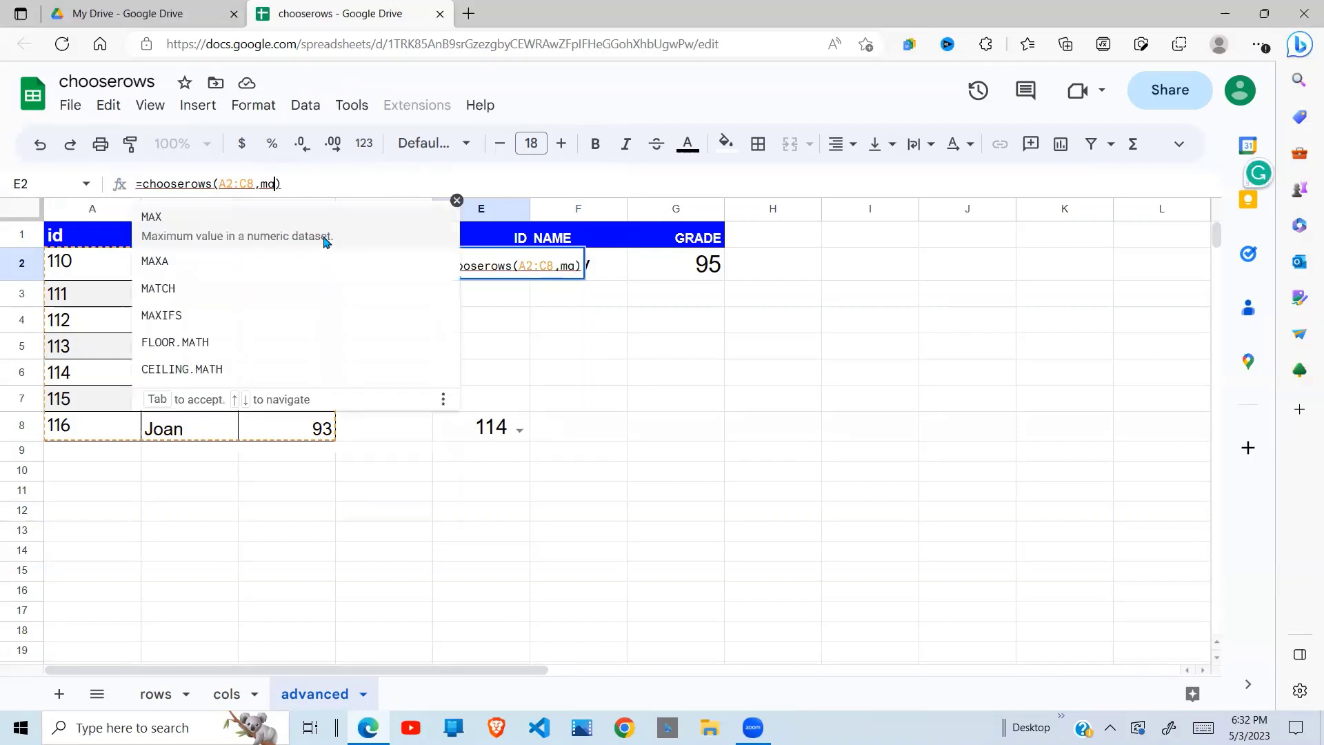
pyautogui.write('(')
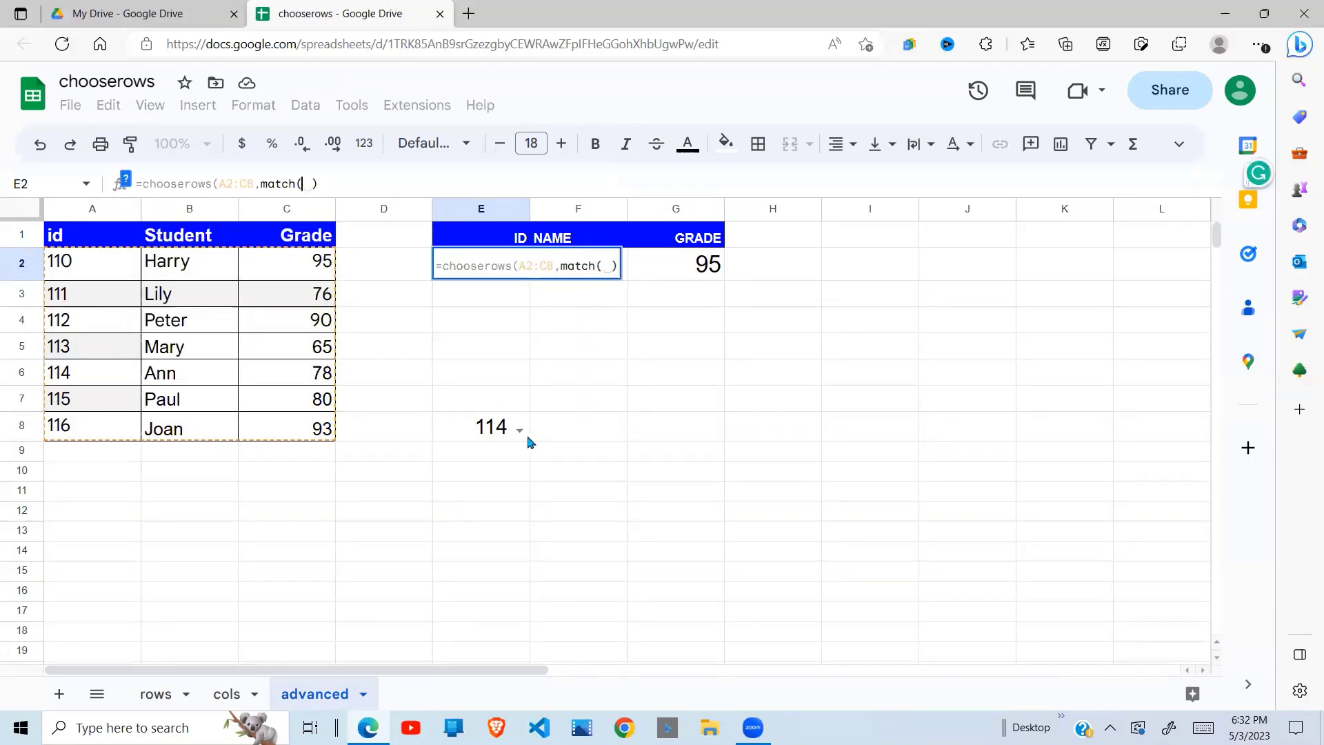
pyautogui.click(468, 431)
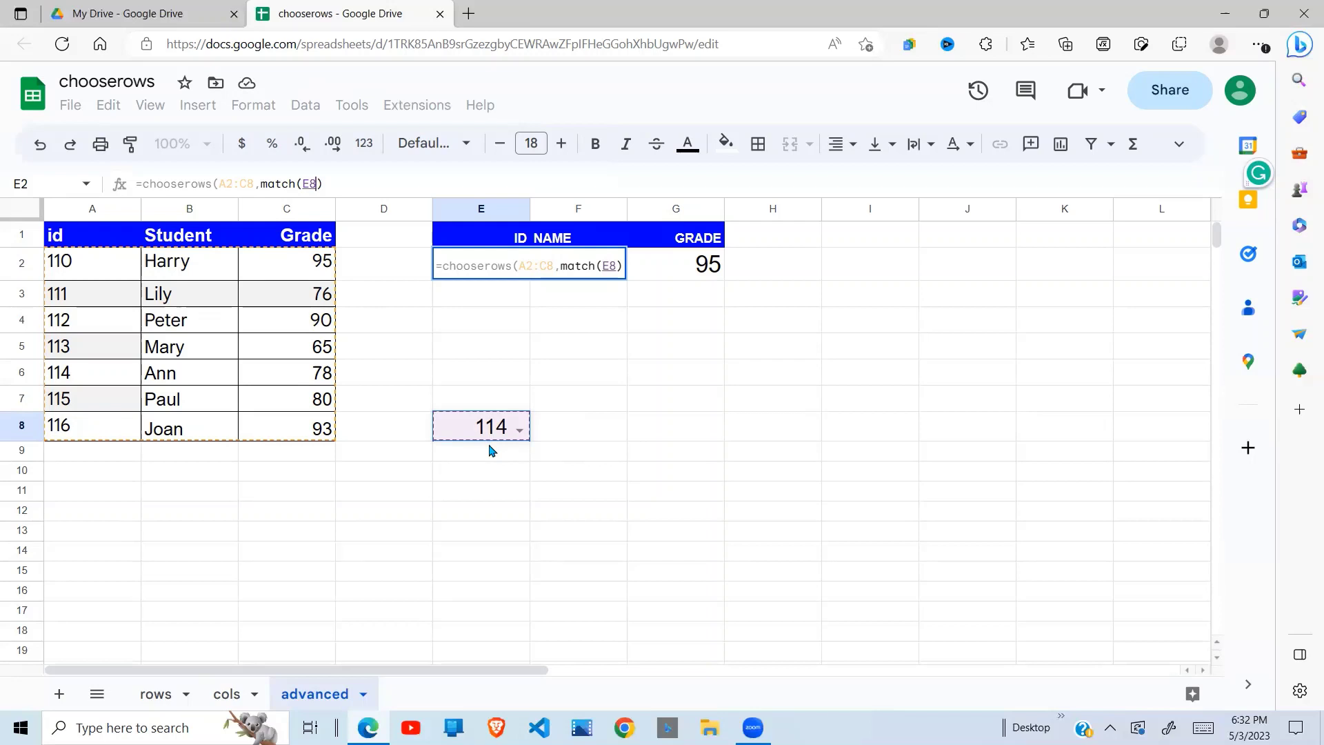
pyautogui.write(',')
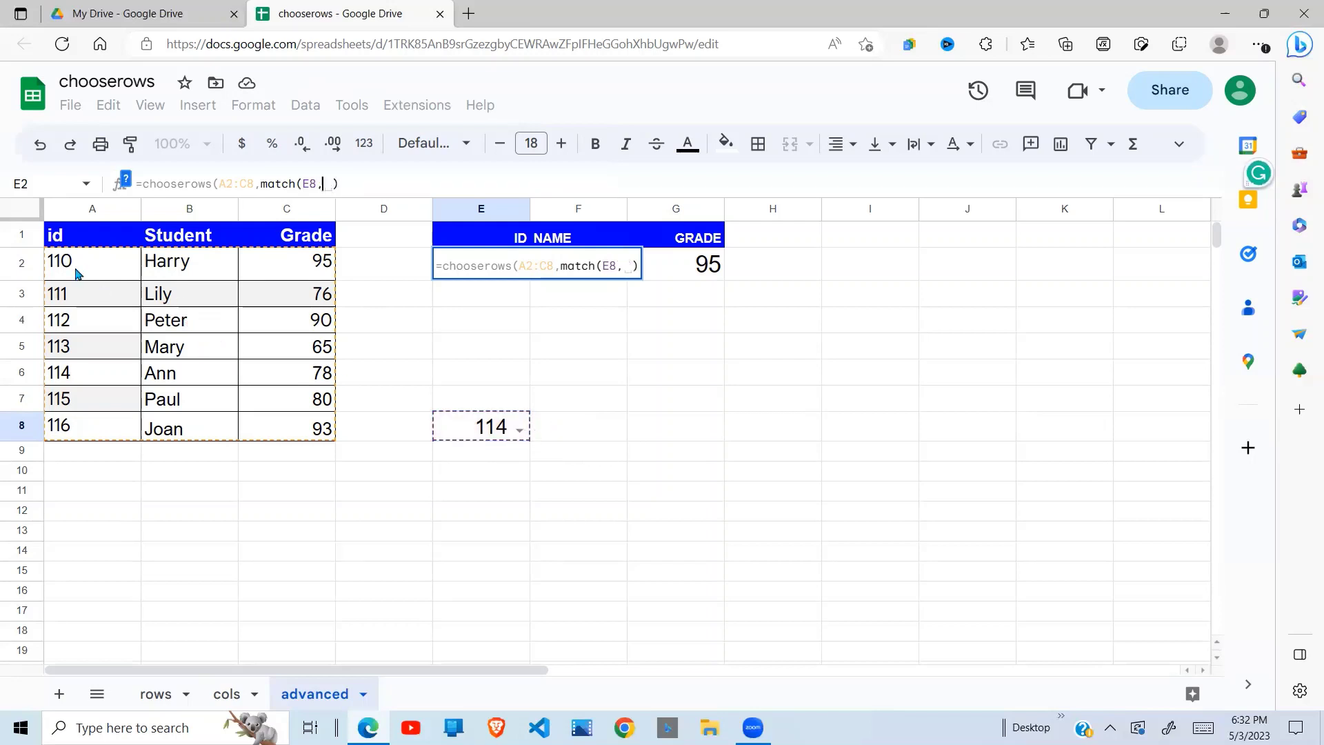
pyautogui.moveTo(74, 263); pyautogui.dragTo(88, 446)
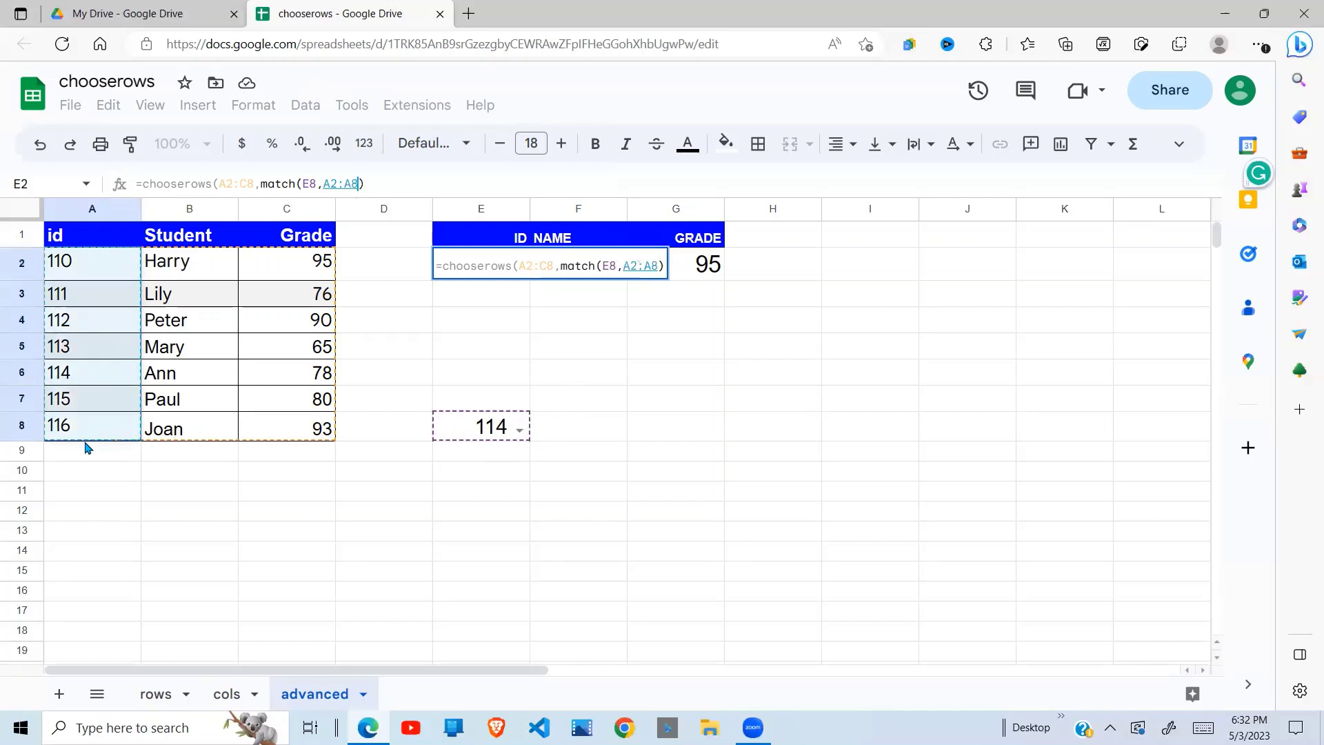
pyautogui.write(',')
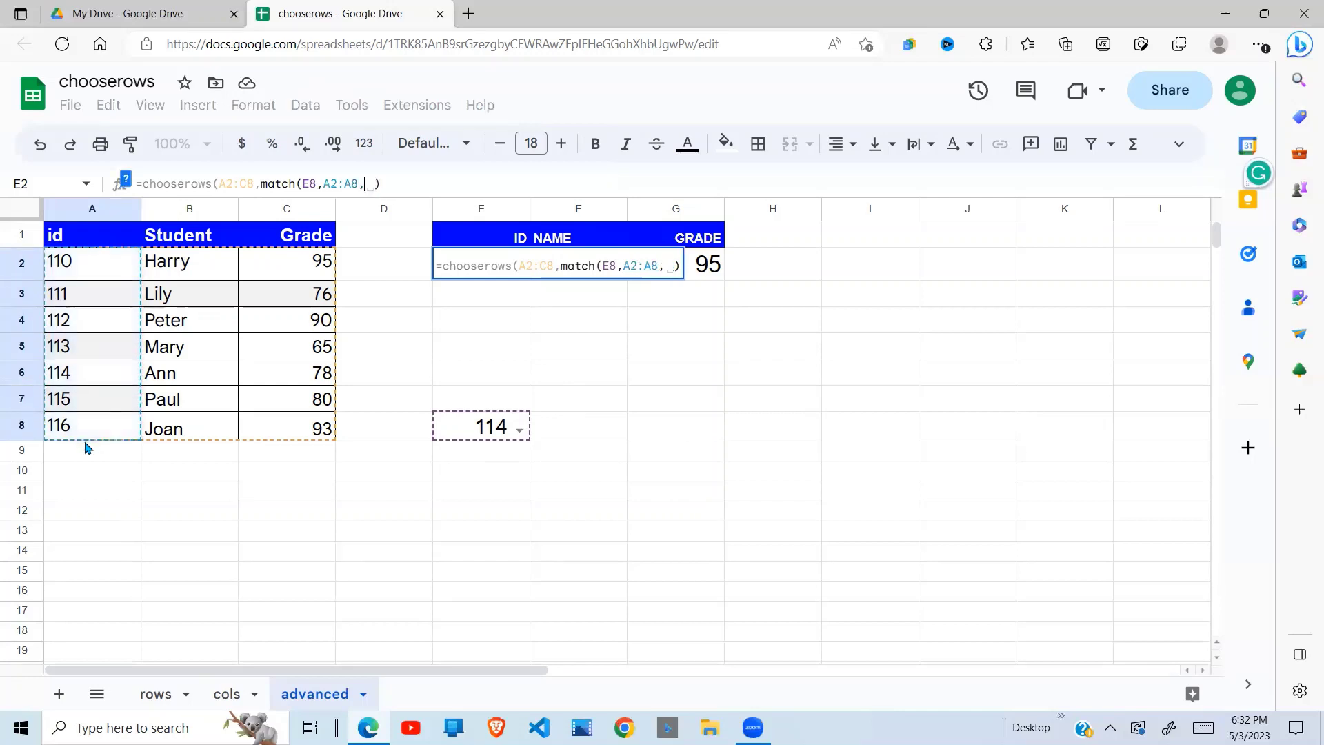
pyautogui.write('0')
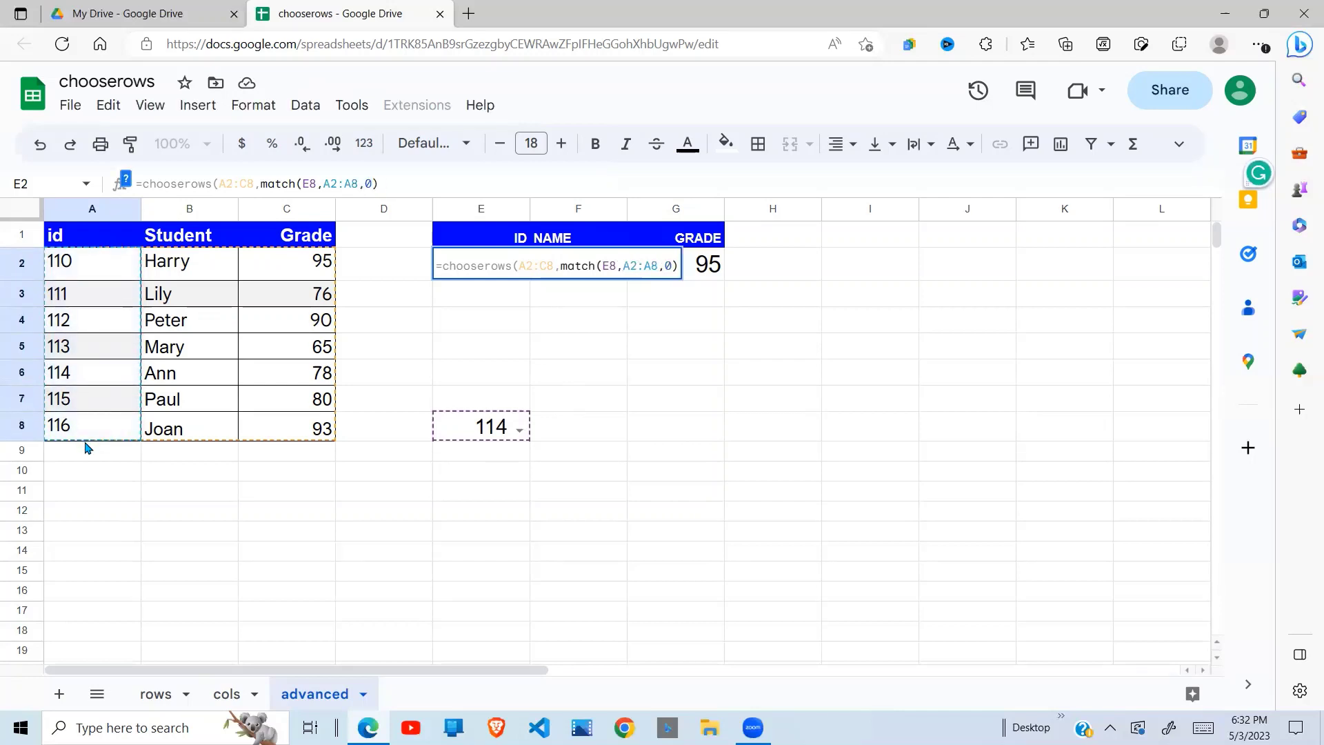
pyautogui.write(')')
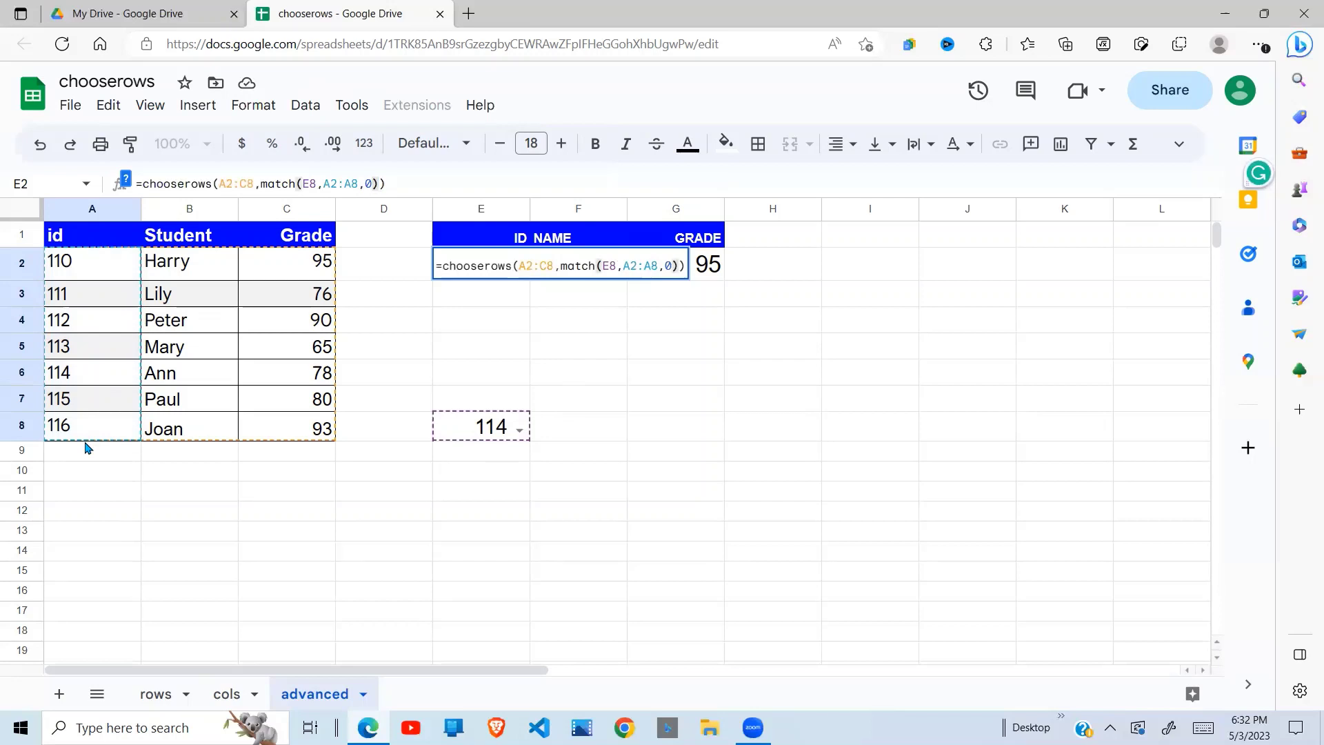
# - Confirm the MATCH-based lookup formula and compare its result with Ann's row
pyautogui.press('Return')
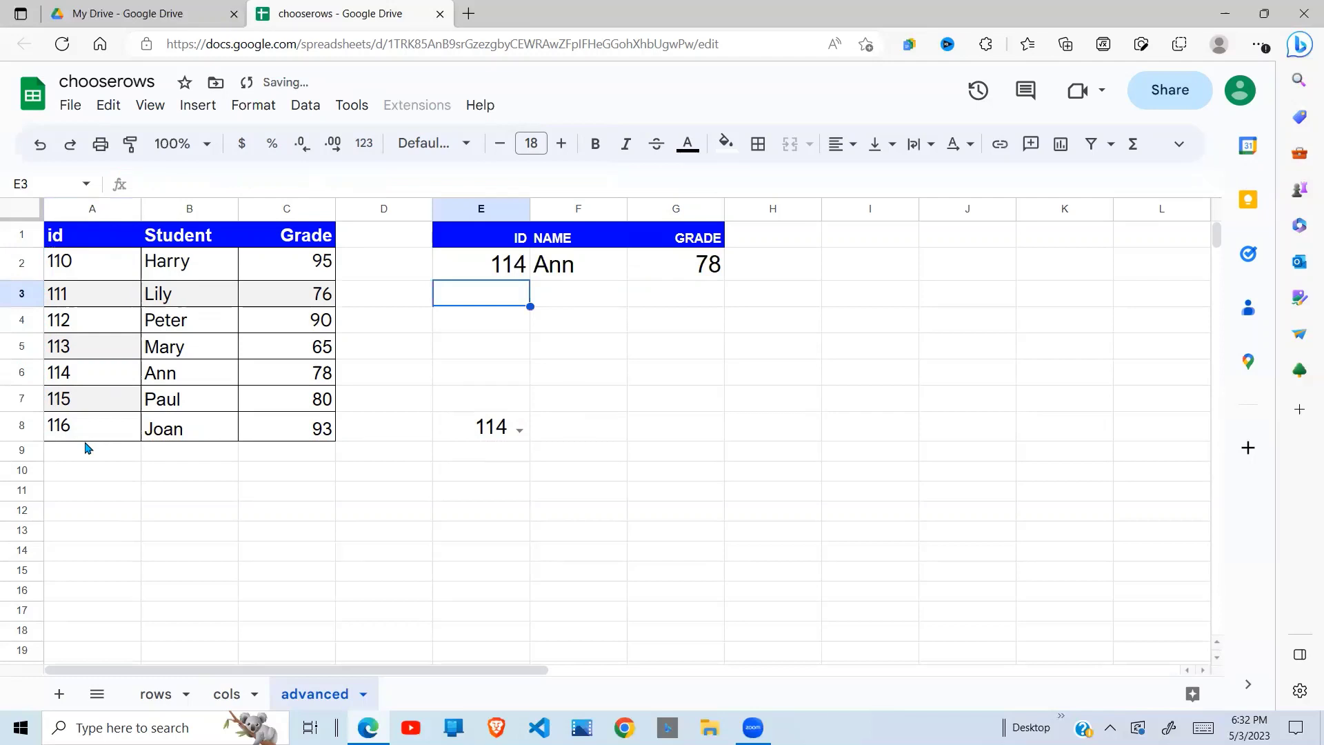
pyautogui.click(503, 425)
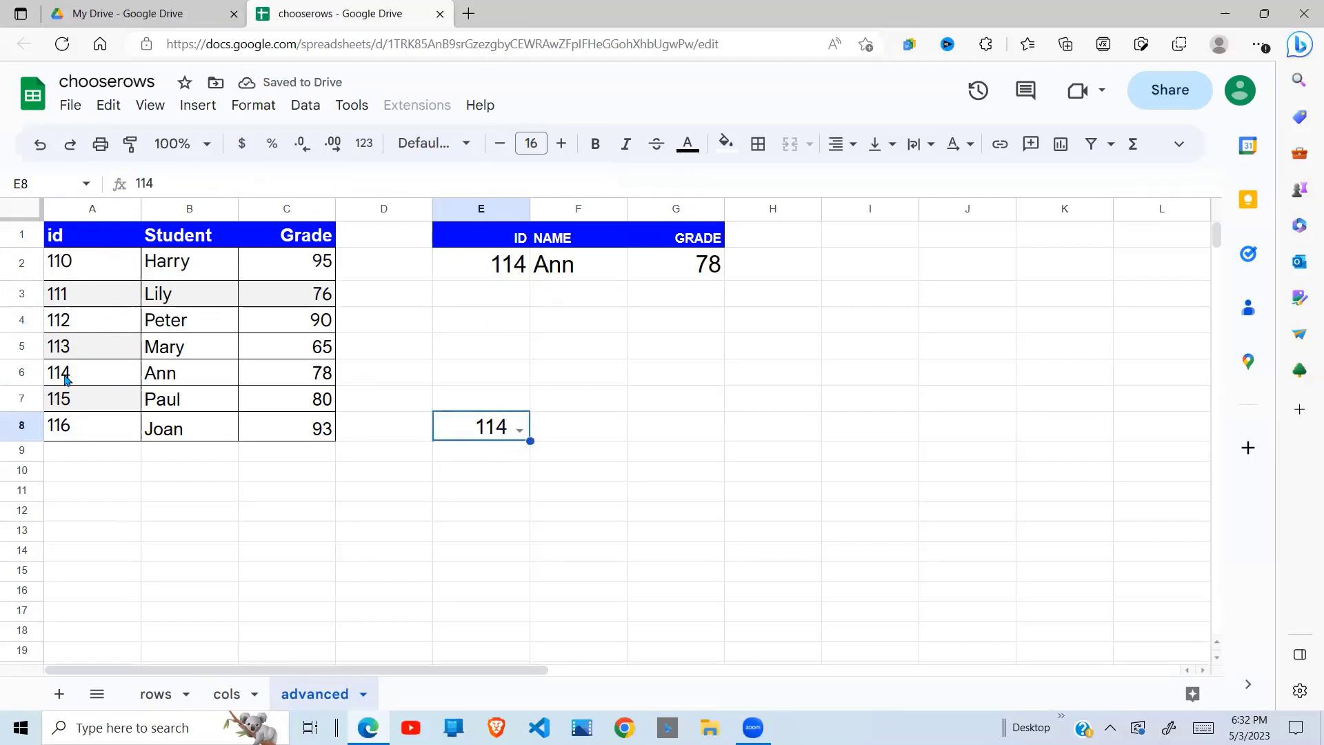
pyautogui.moveTo(66, 378); pyautogui.dragTo(314, 376)
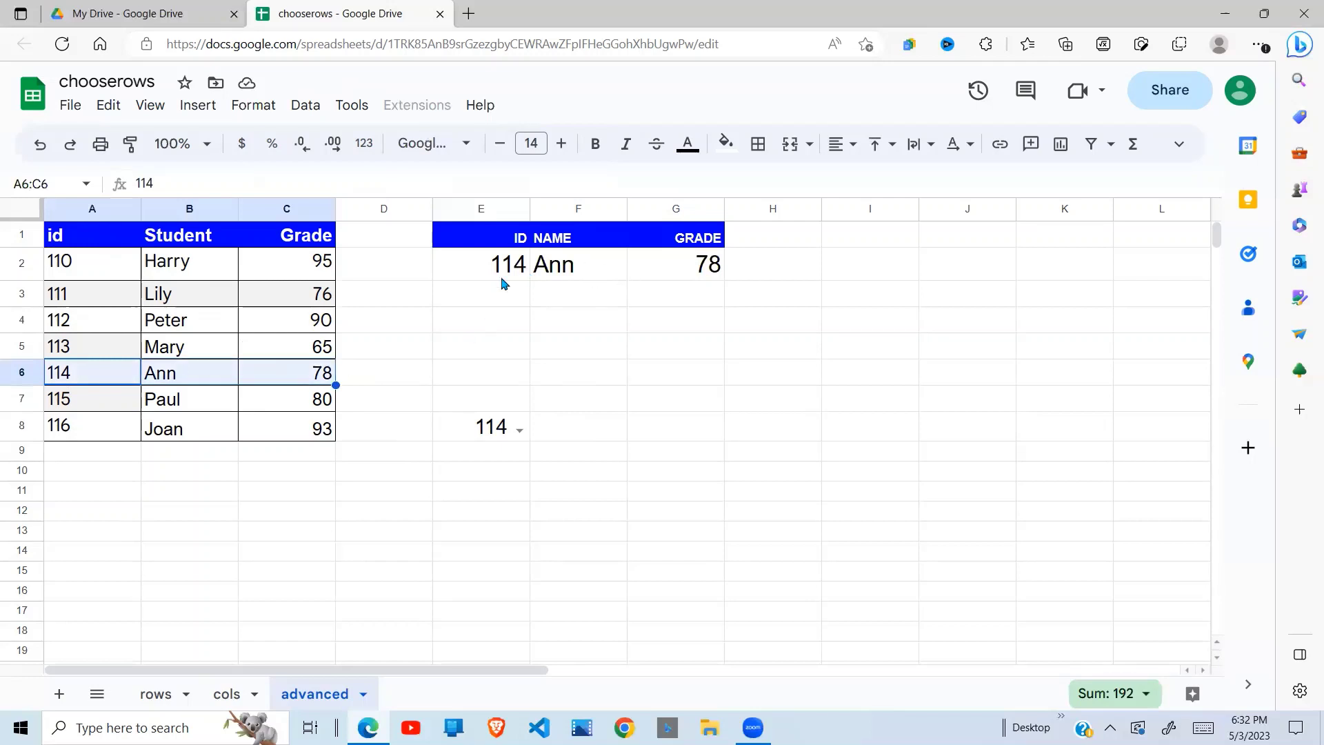
# - Test the lookup by choosing ids 115, 110, then 116 from E8's dropdown
pyautogui.click(520, 431)
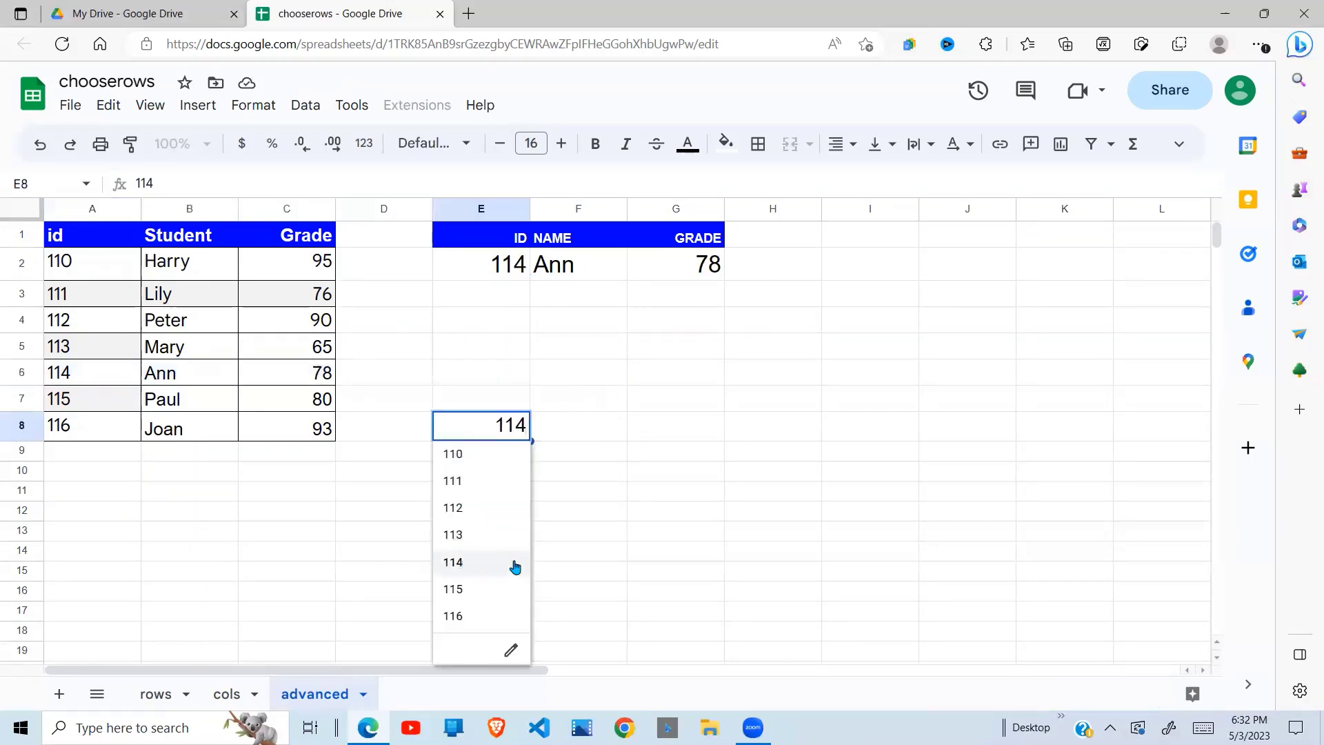
pyautogui.click(462, 592)
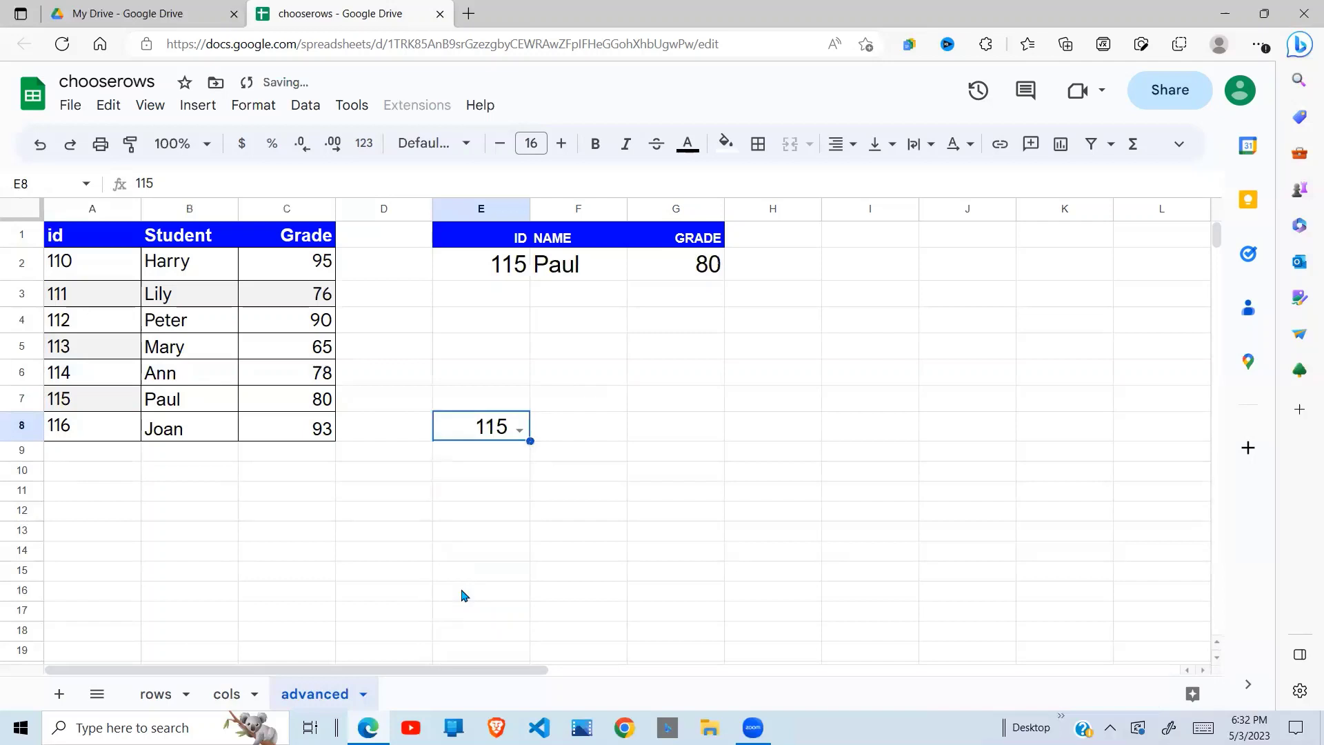
pyautogui.click(518, 431)
pyautogui.click(457, 455)
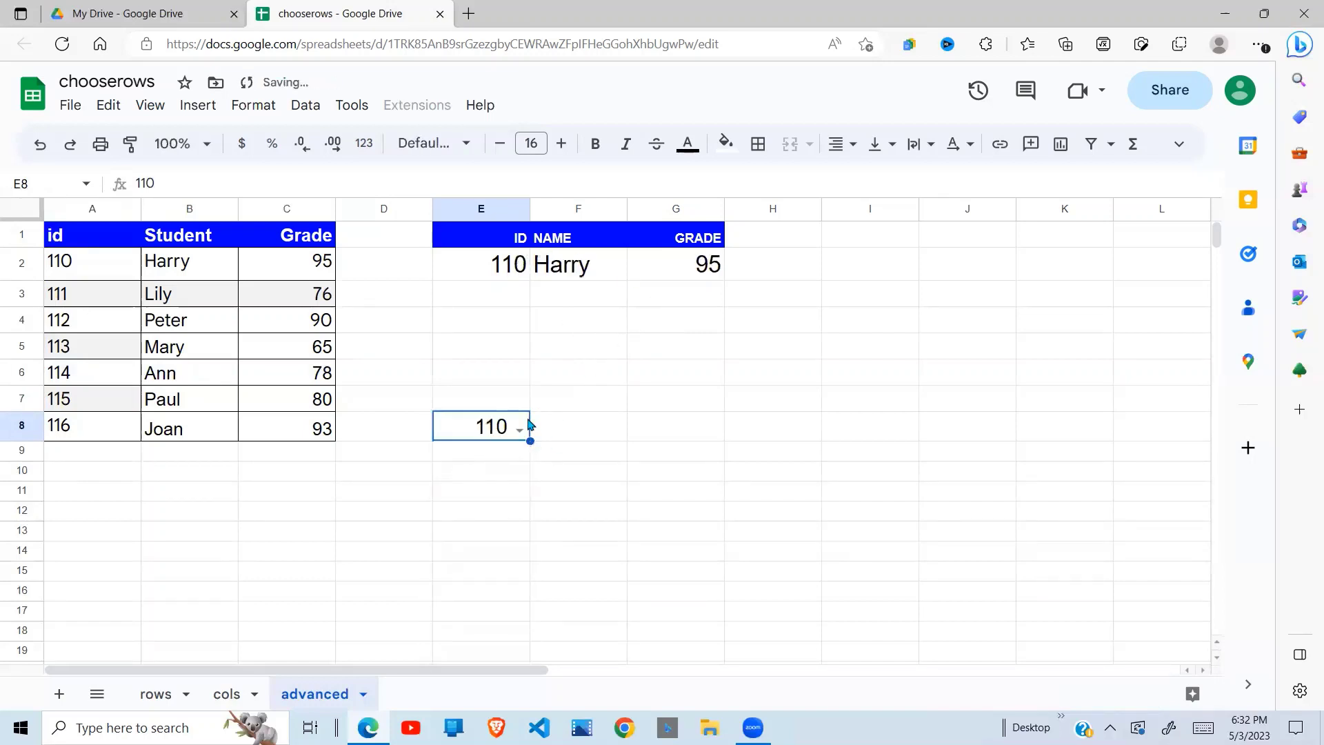
pyautogui.click(84, 275)
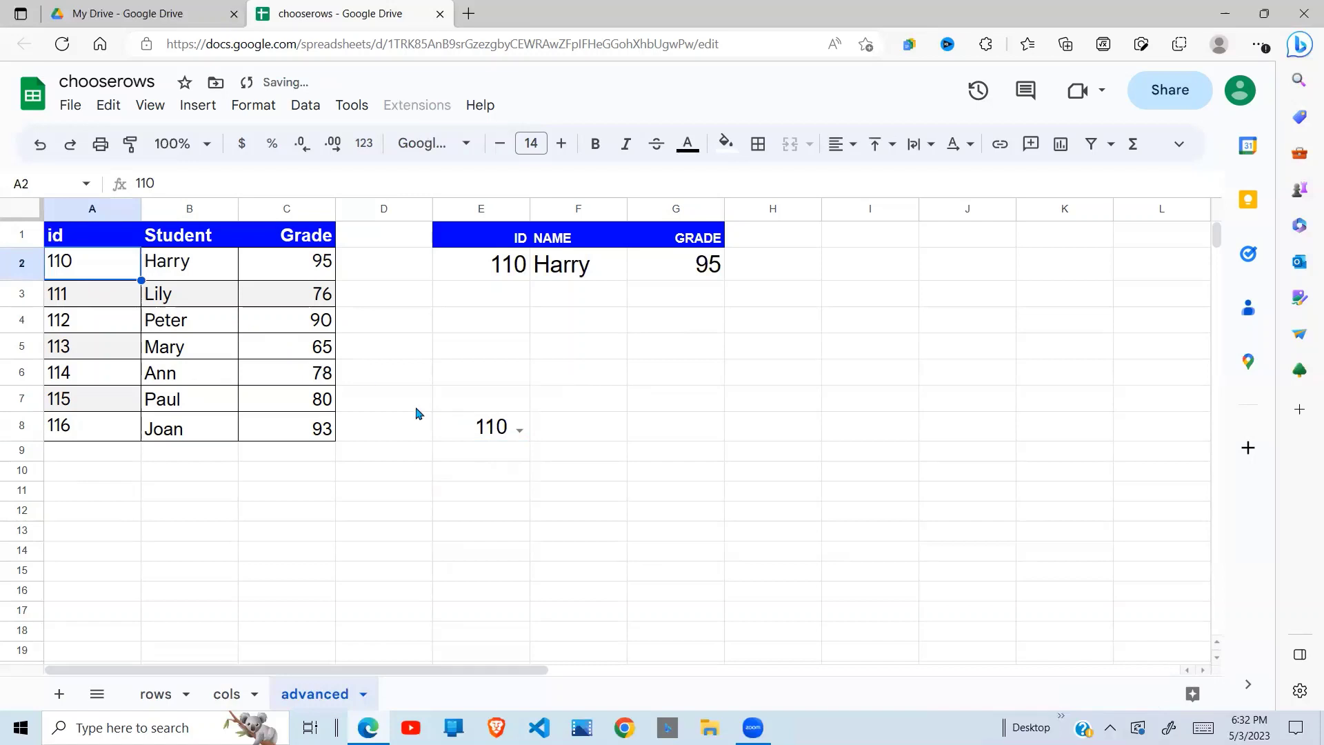
pyautogui.click(472, 434)
pyautogui.click(521, 432)
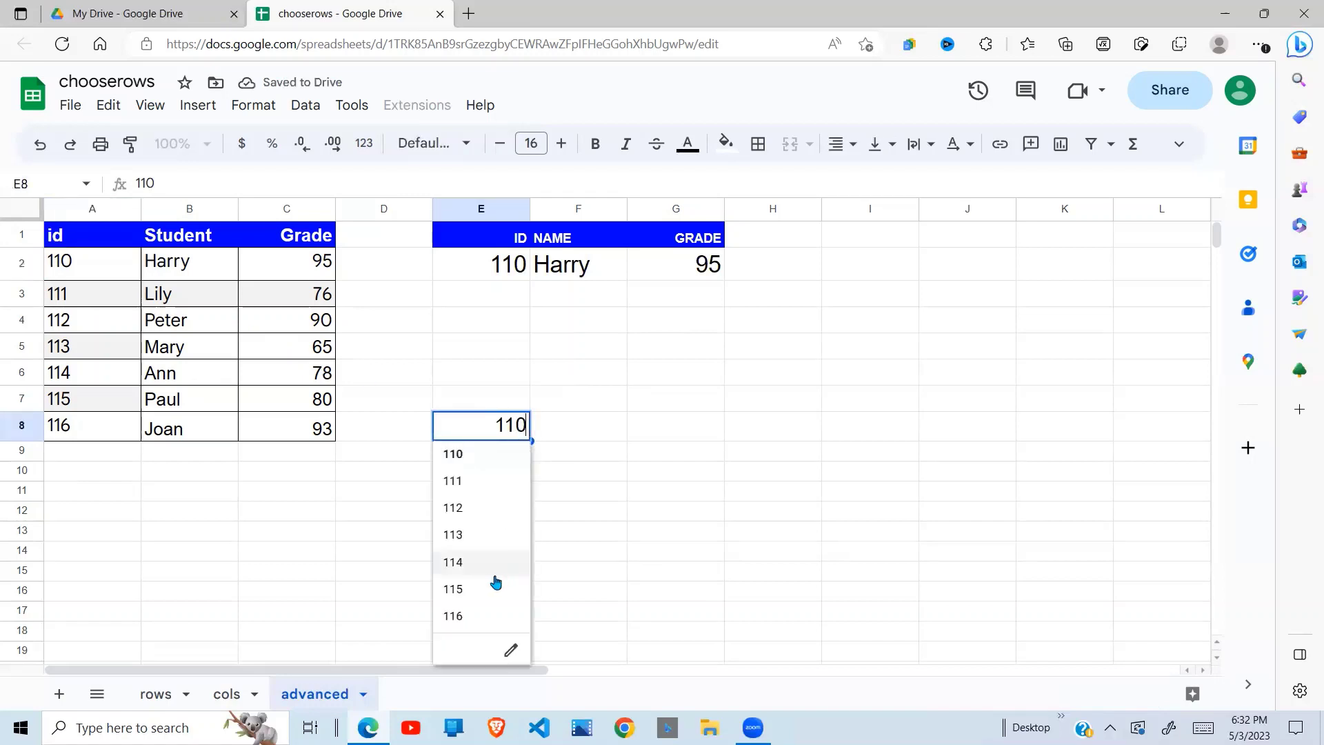
pyautogui.click(453, 615)
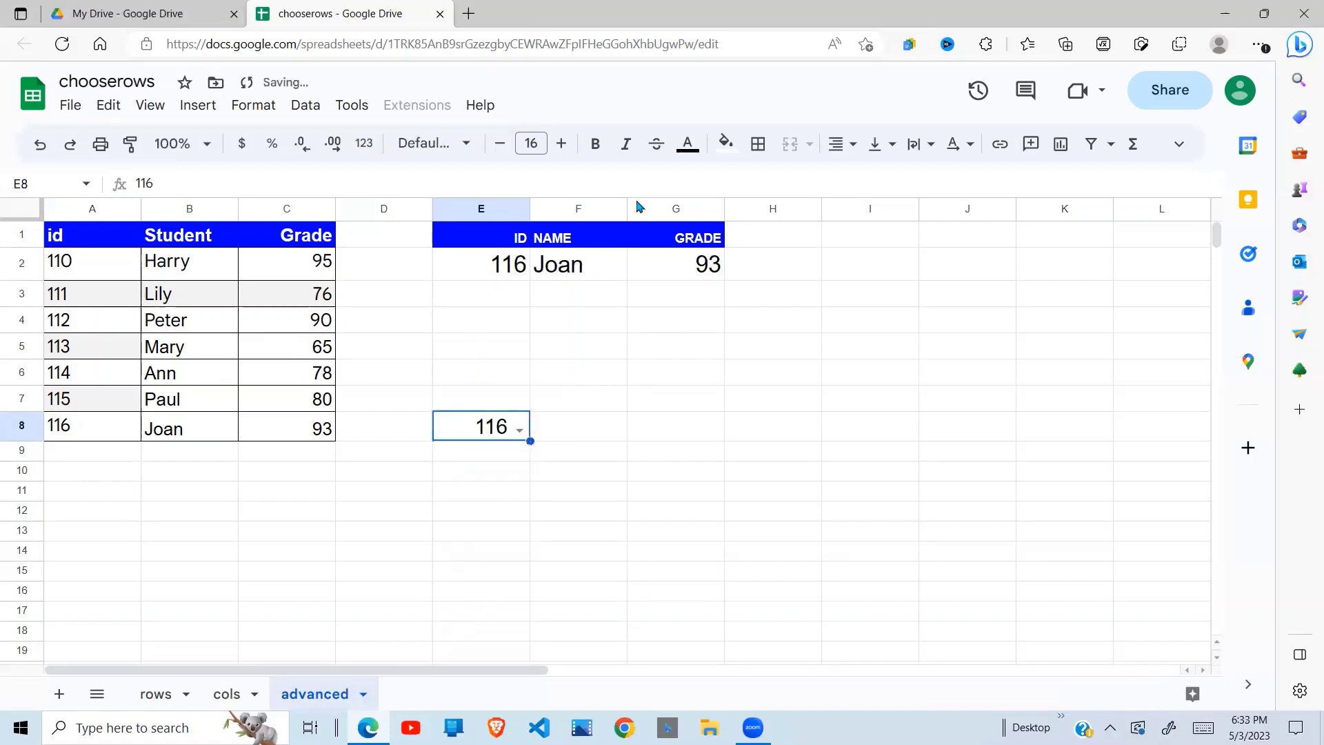
pyautogui.click(653, 405)
pyautogui.click(501, 507)
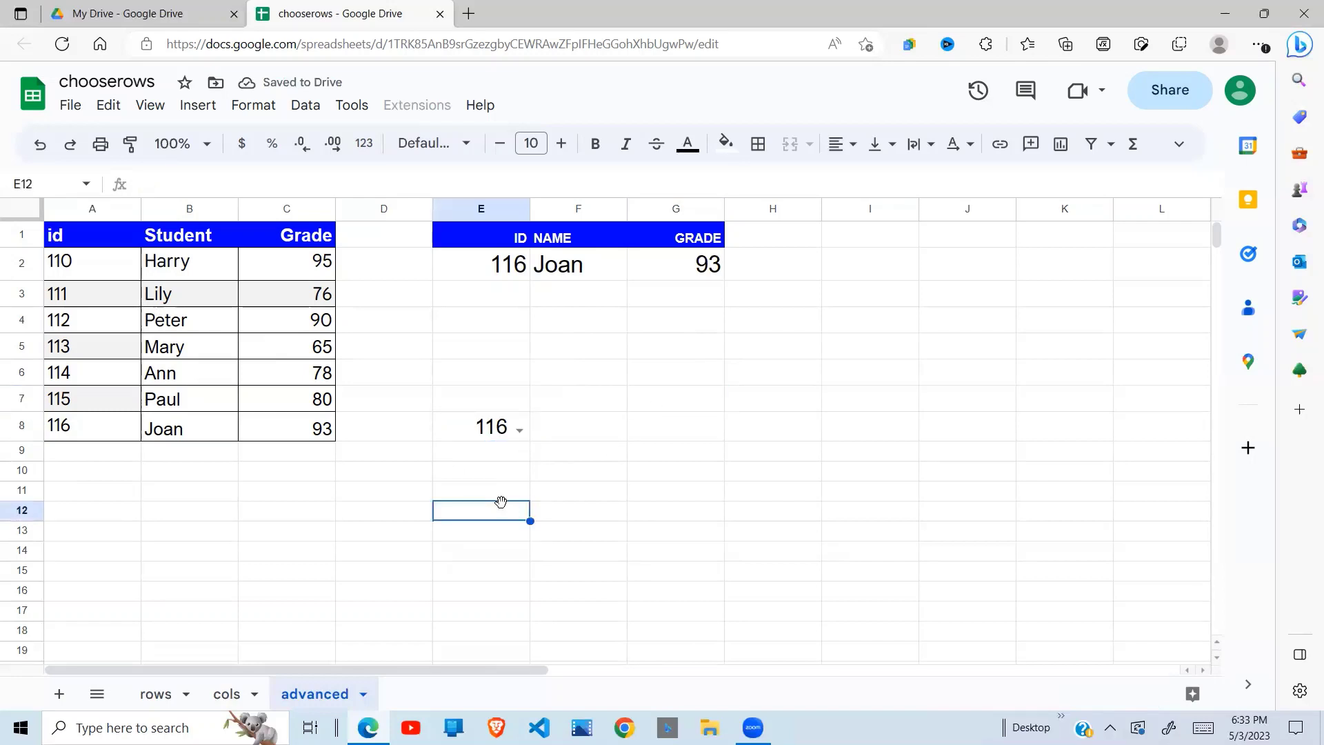